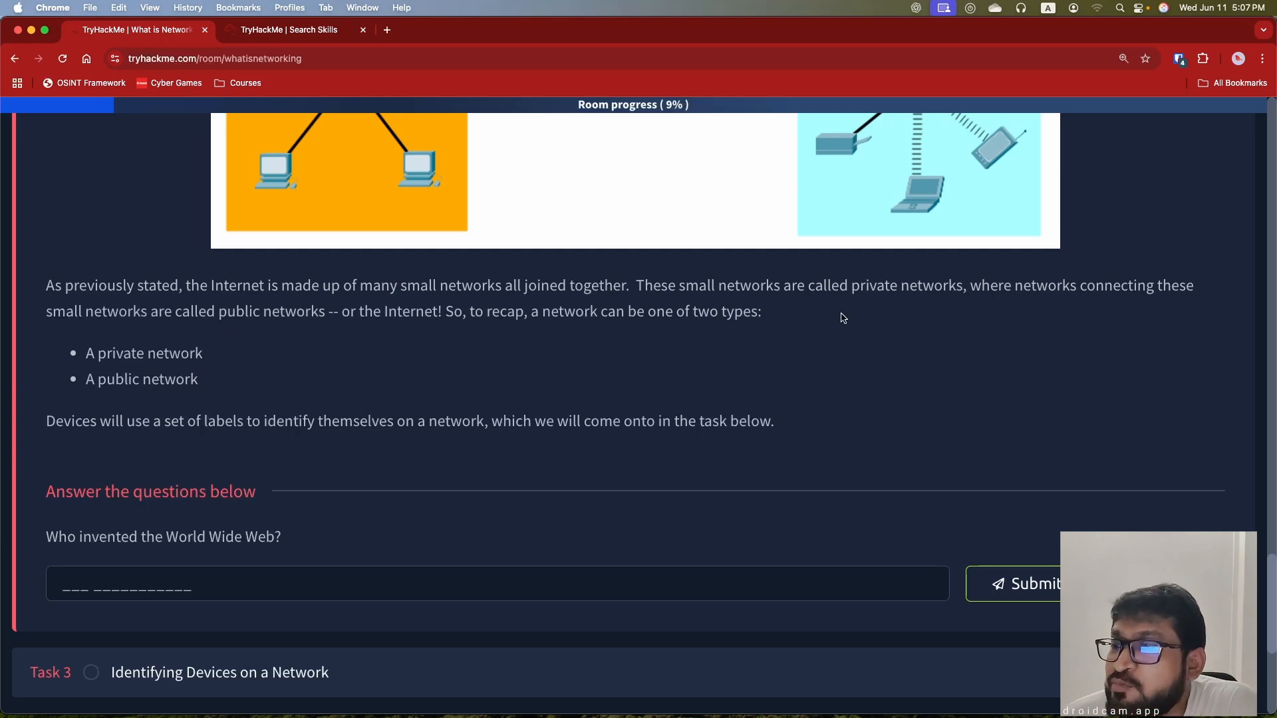
Review the three-network Internet diagram and the recap of private and public networks above the World Wide Web question.
scroll(928, 441, up, 5)
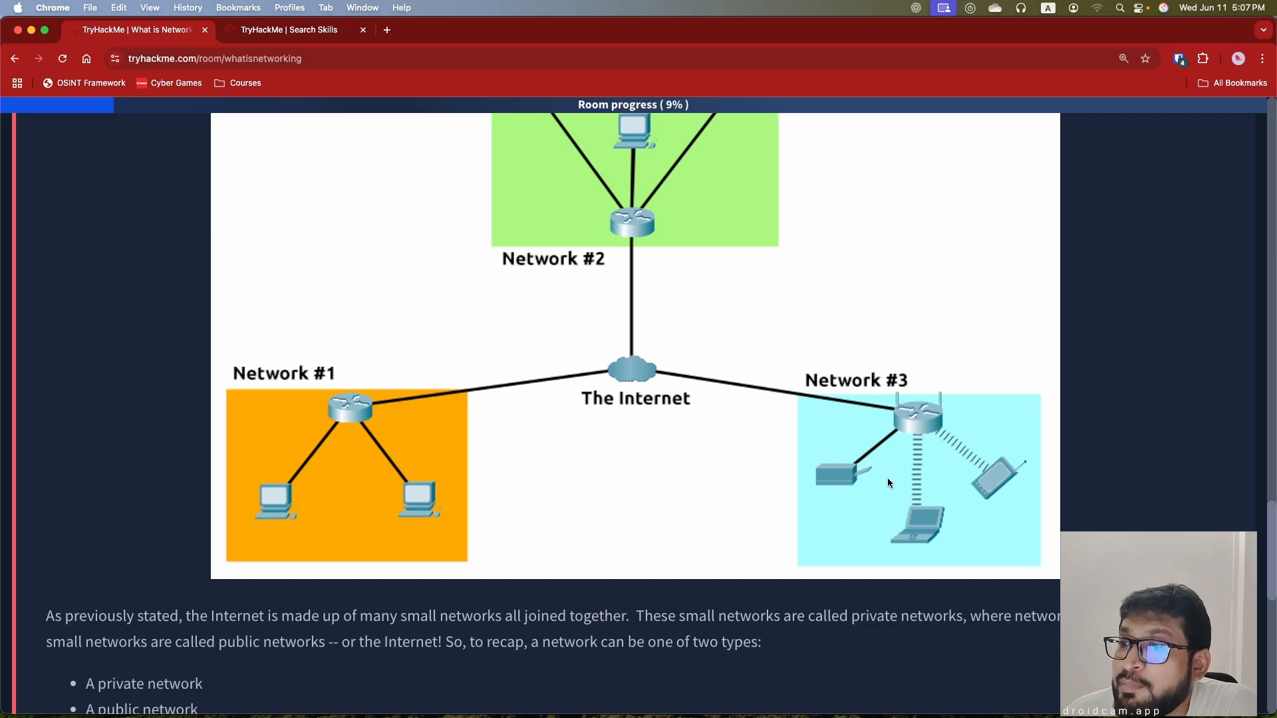
scroll(841, 418, down, 1)
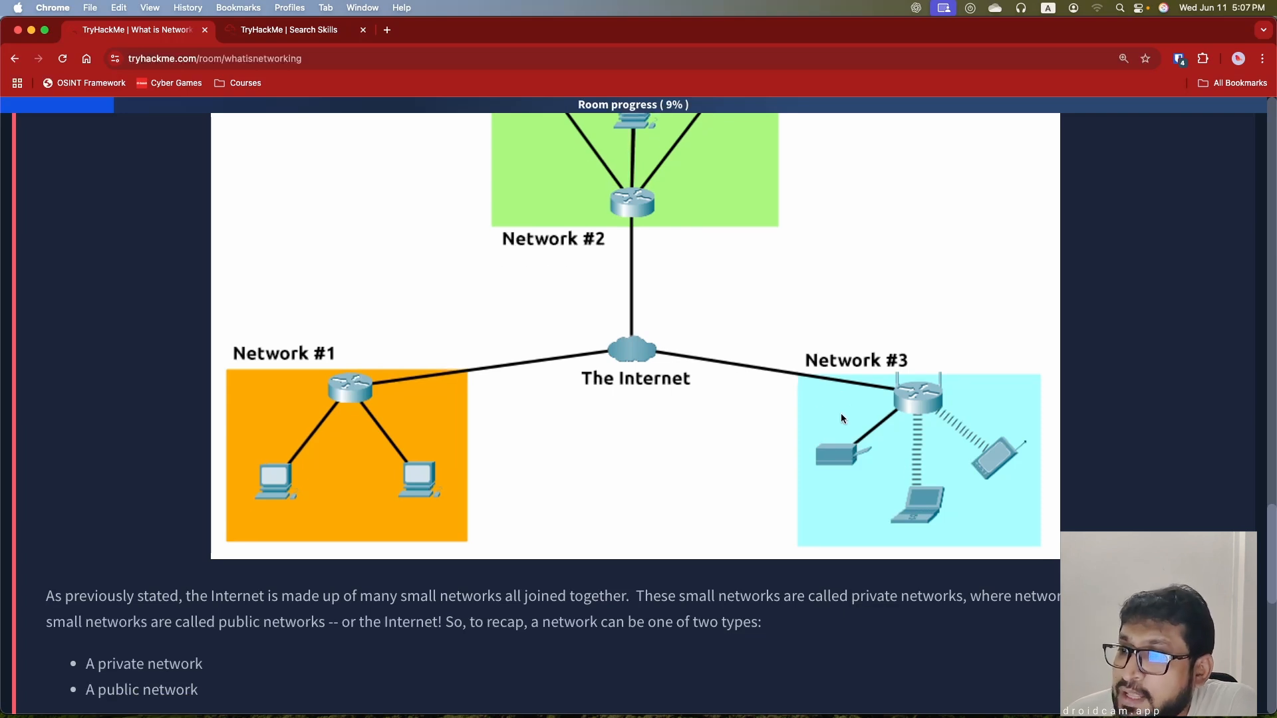
scroll(854, 545, down, 3)
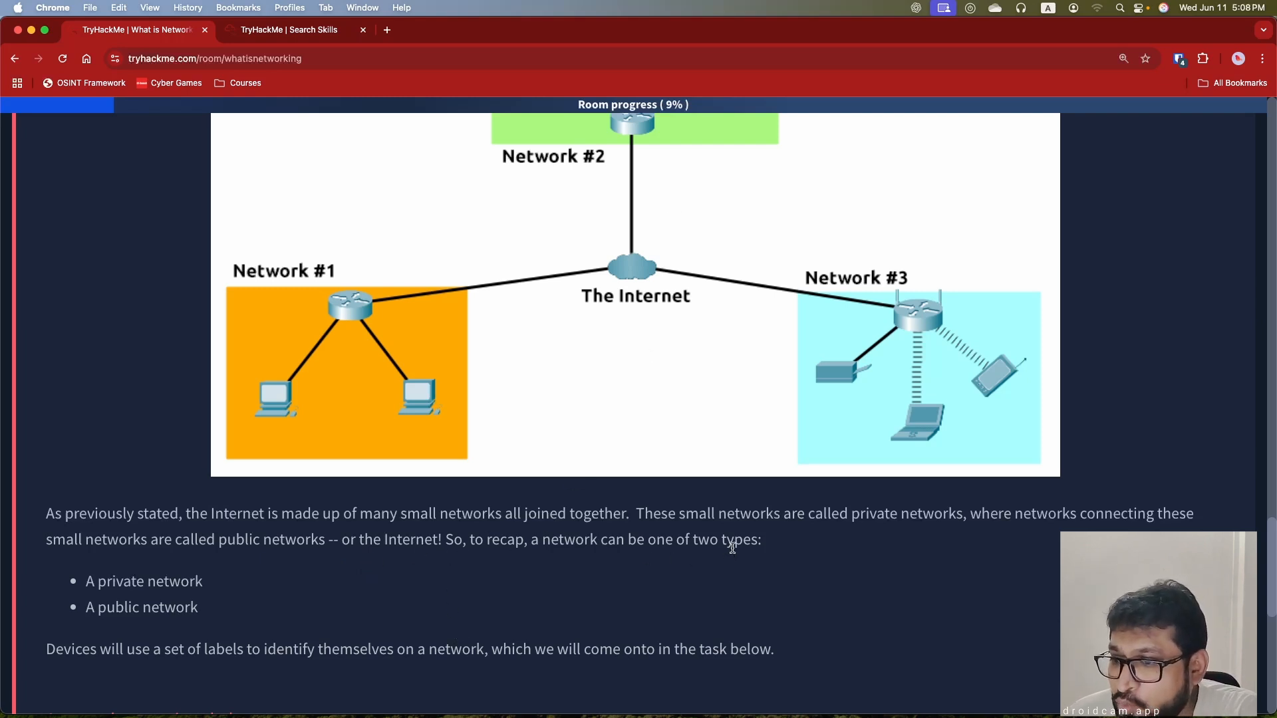
scroll(732, 549, down, 3)
scroll(755, 532, down, 3)
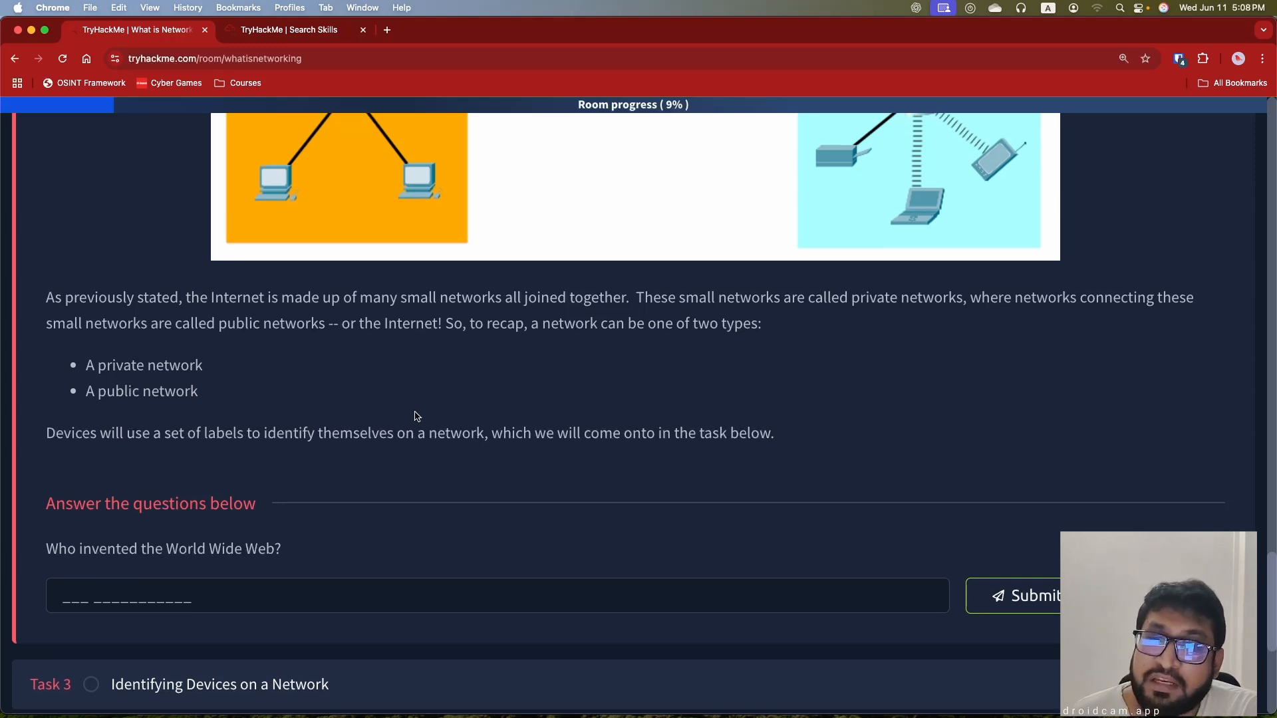
scroll(412, 416, down, 3)
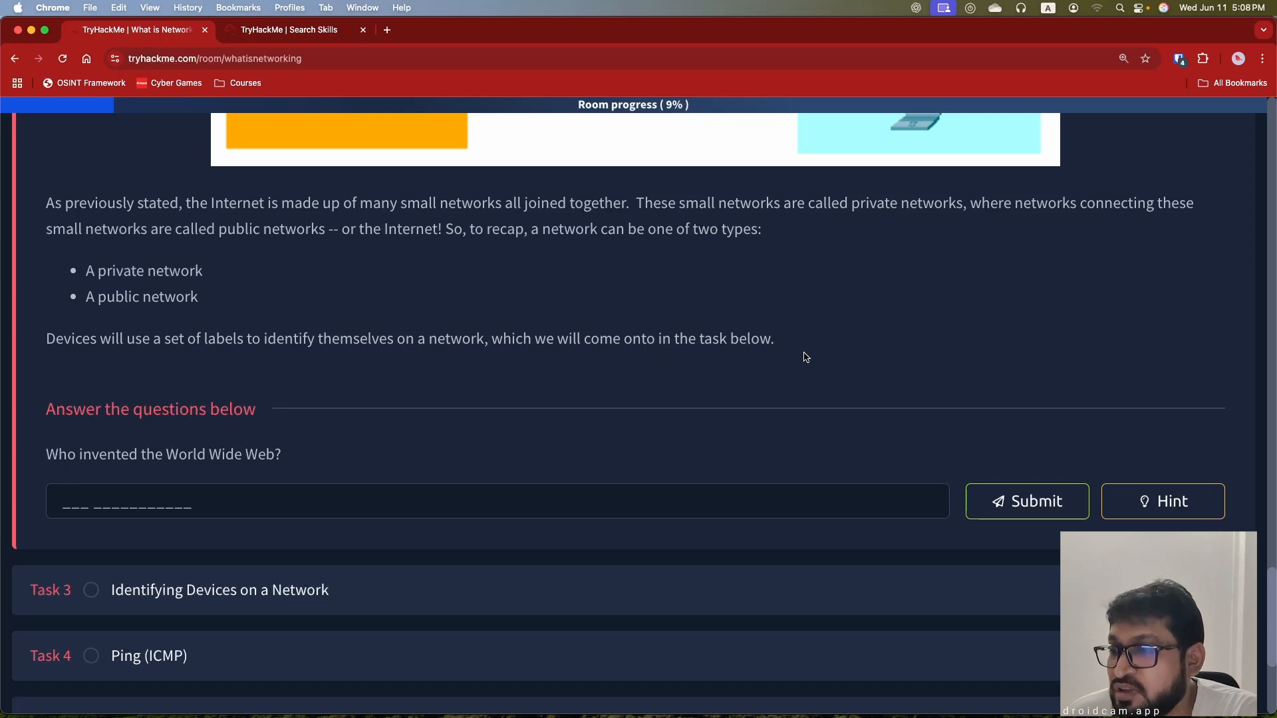
scroll(800, 391, down, 1)
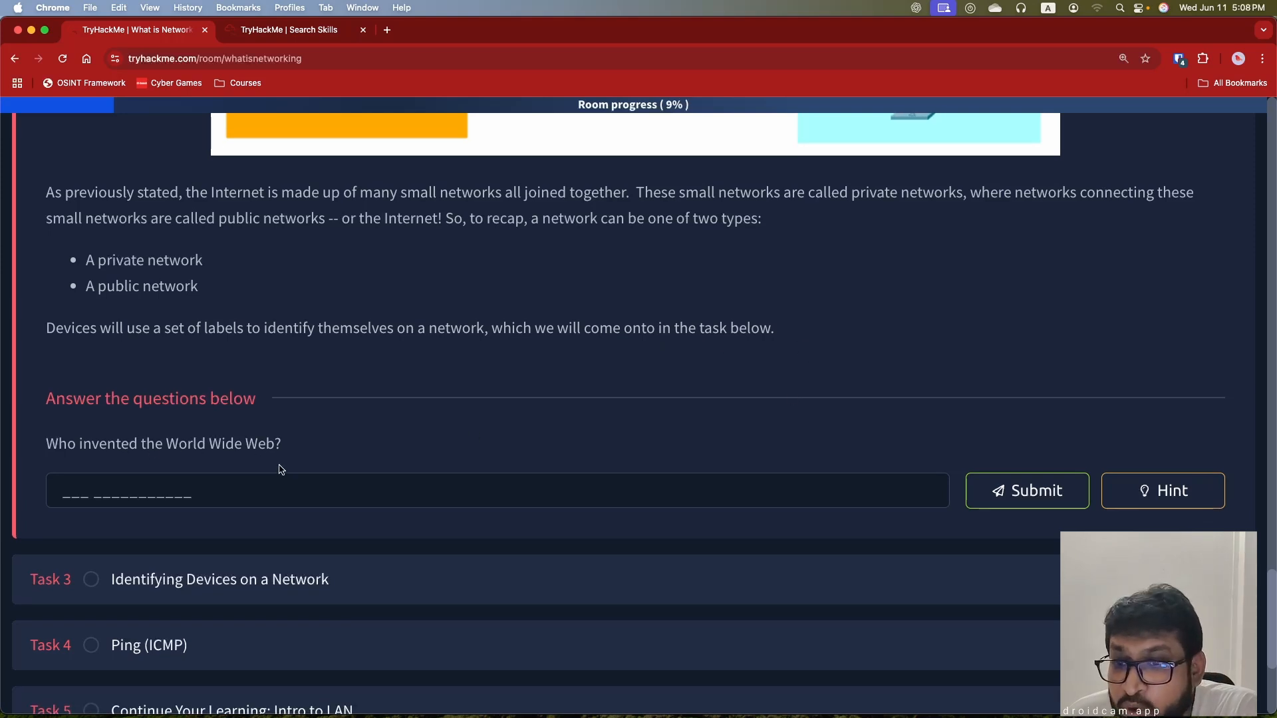
Submit "Tim Burners-lee" as the answer to who invented the World Wide Web.
click(266, 491)
text(tim)
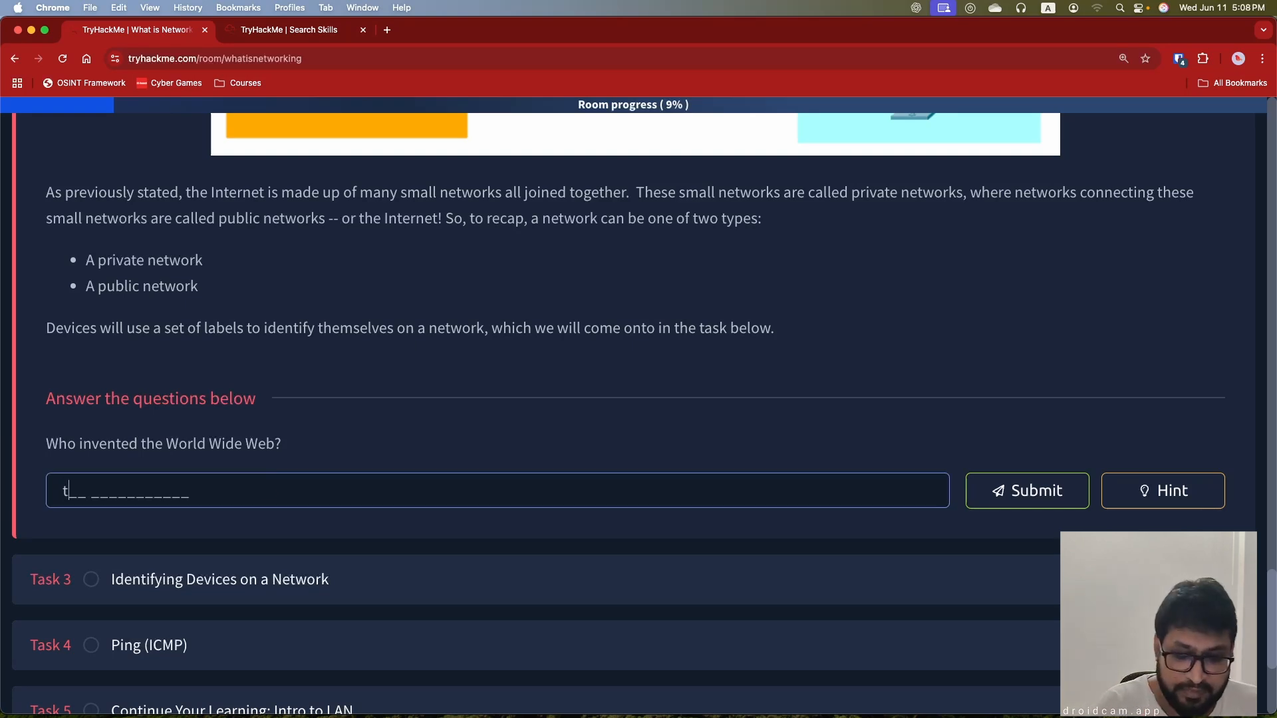
key(BackSpace)
key(BackSpace)
key(BackSpace)
text(Ti)
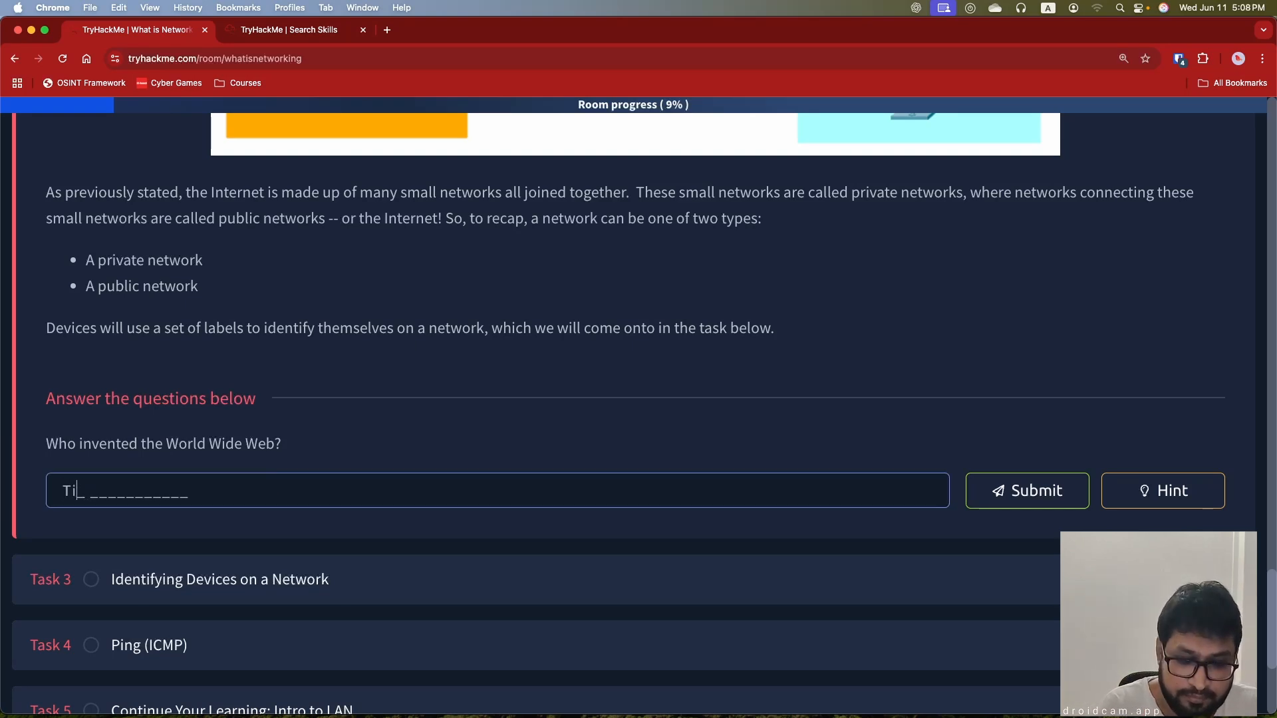
text(m Burne)
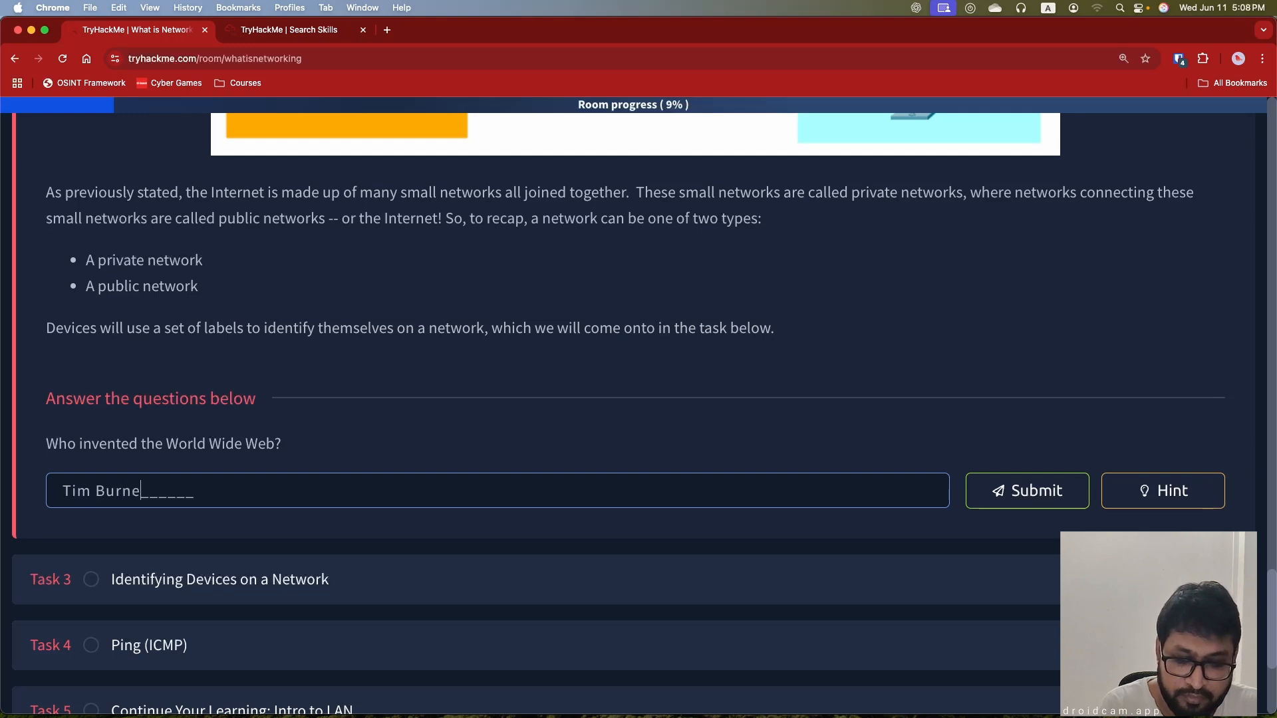
text(rs-lee)
key(Return)
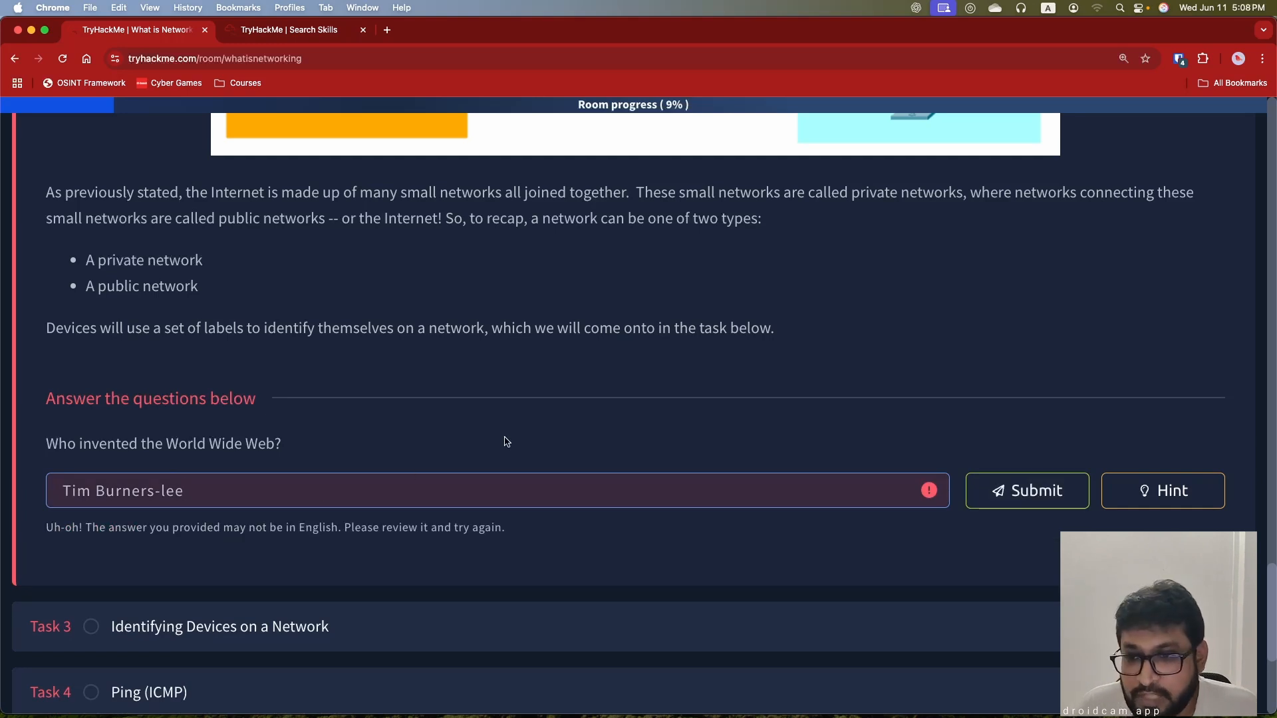
Check the inventor's spelling in the ARPANET paragraph, correct the answer to "Tim Berners-lee" and resubmit it.
scroll(505, 442, up, 15)
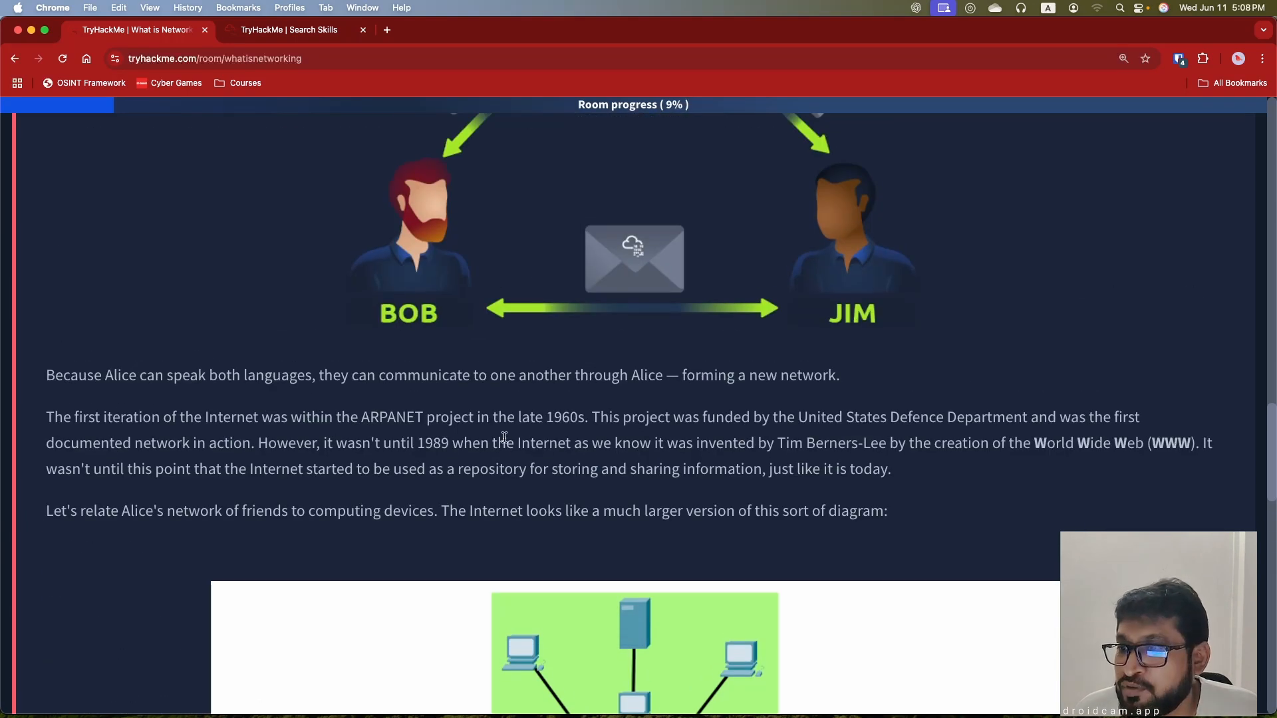
scroll(504, 435, down, 2)
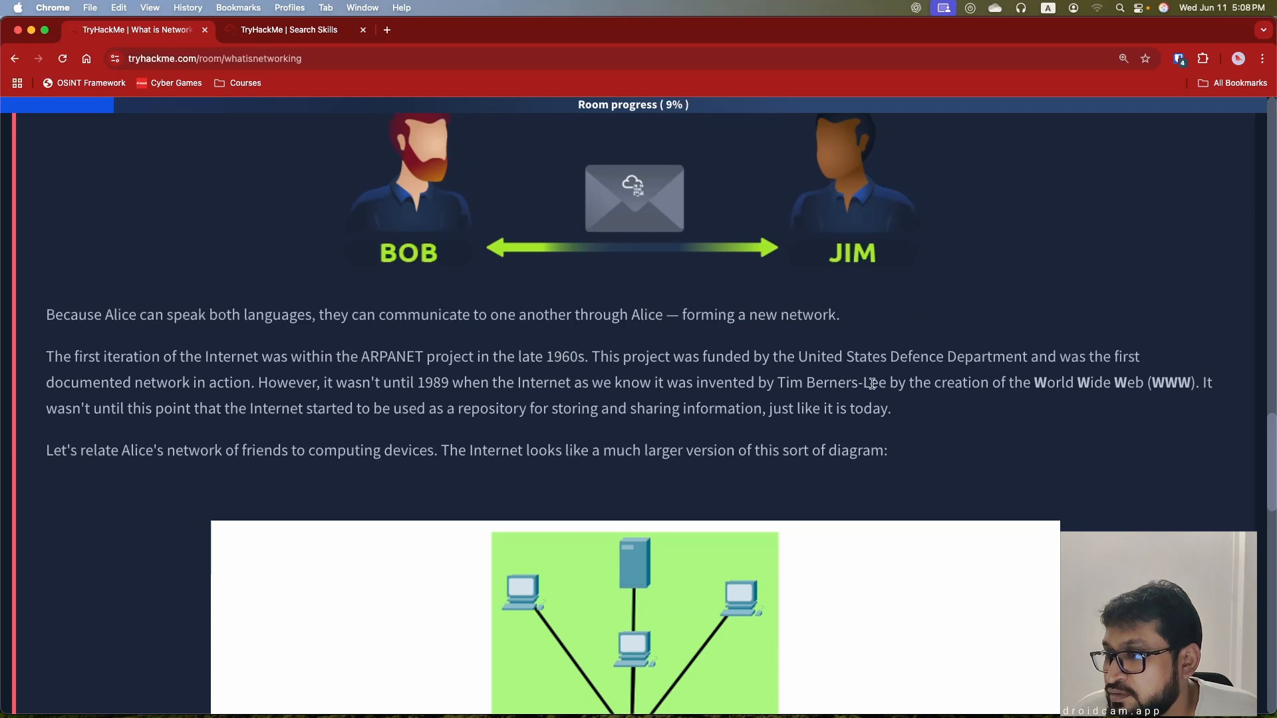
scroll(736, 491, down, 13)
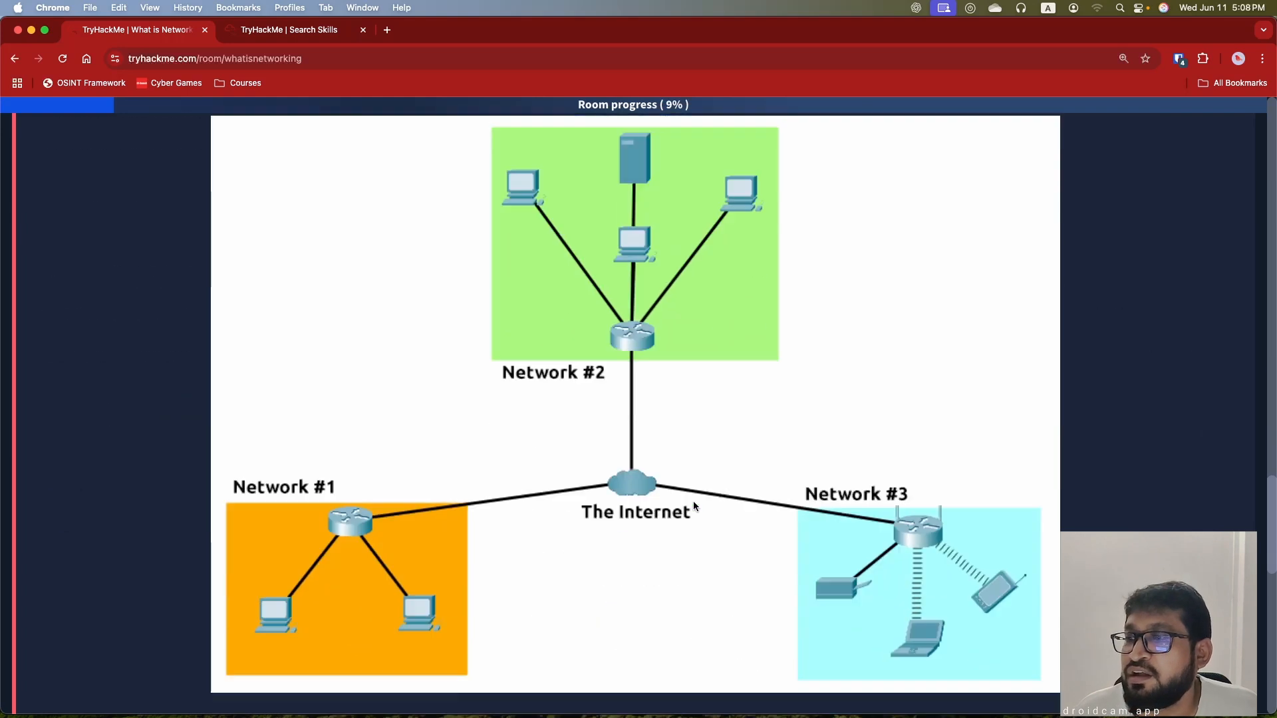
scroll(156, 658, down, 2)
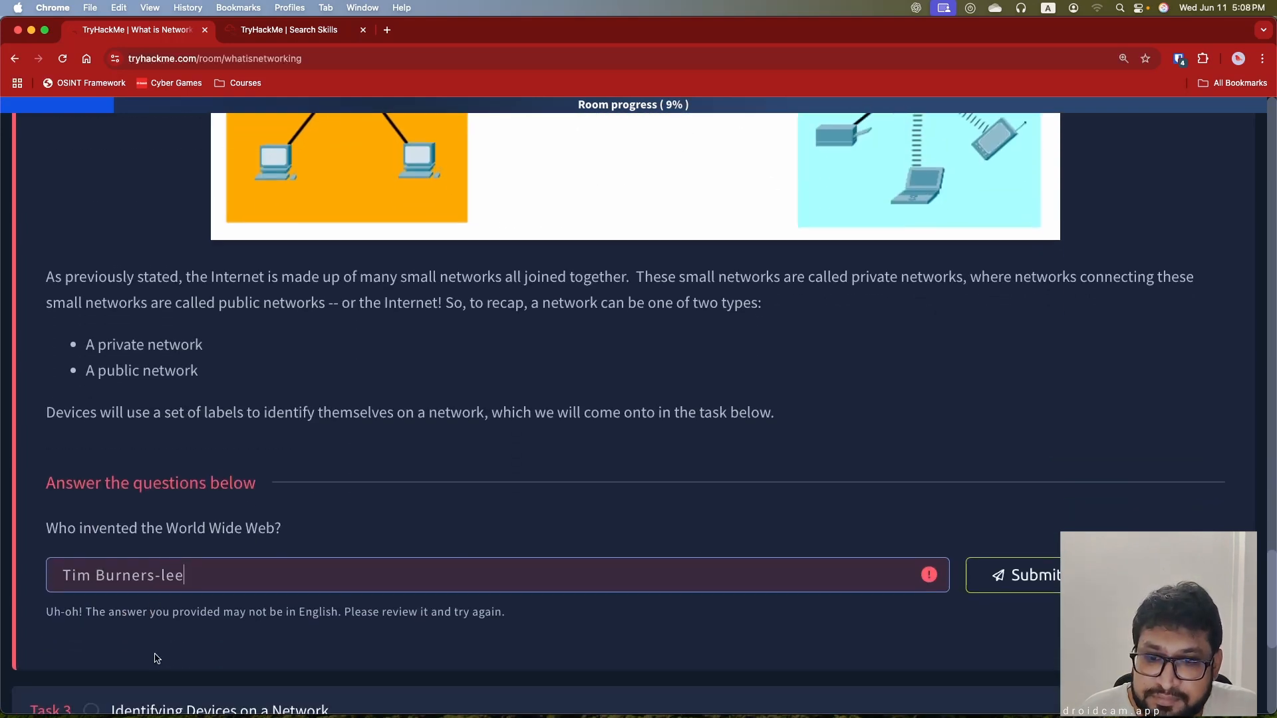
click(119, 576)
key(BackSpace)
text(e)
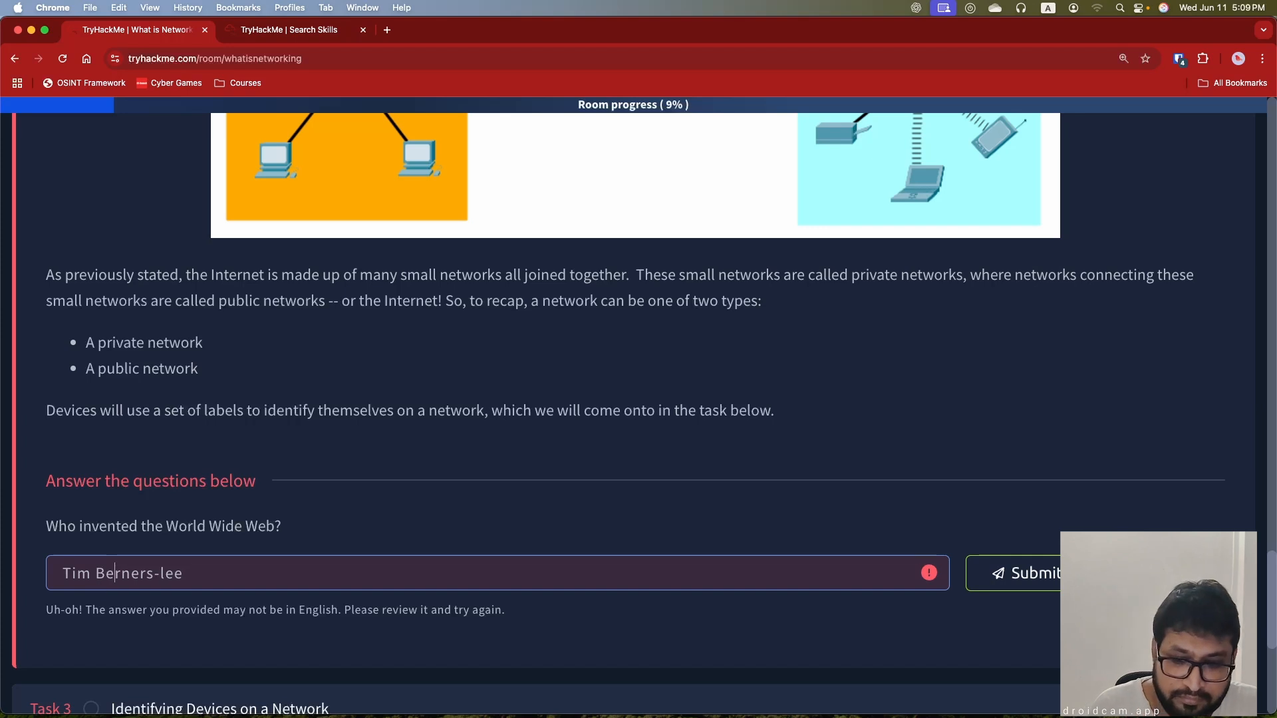
key(Return)
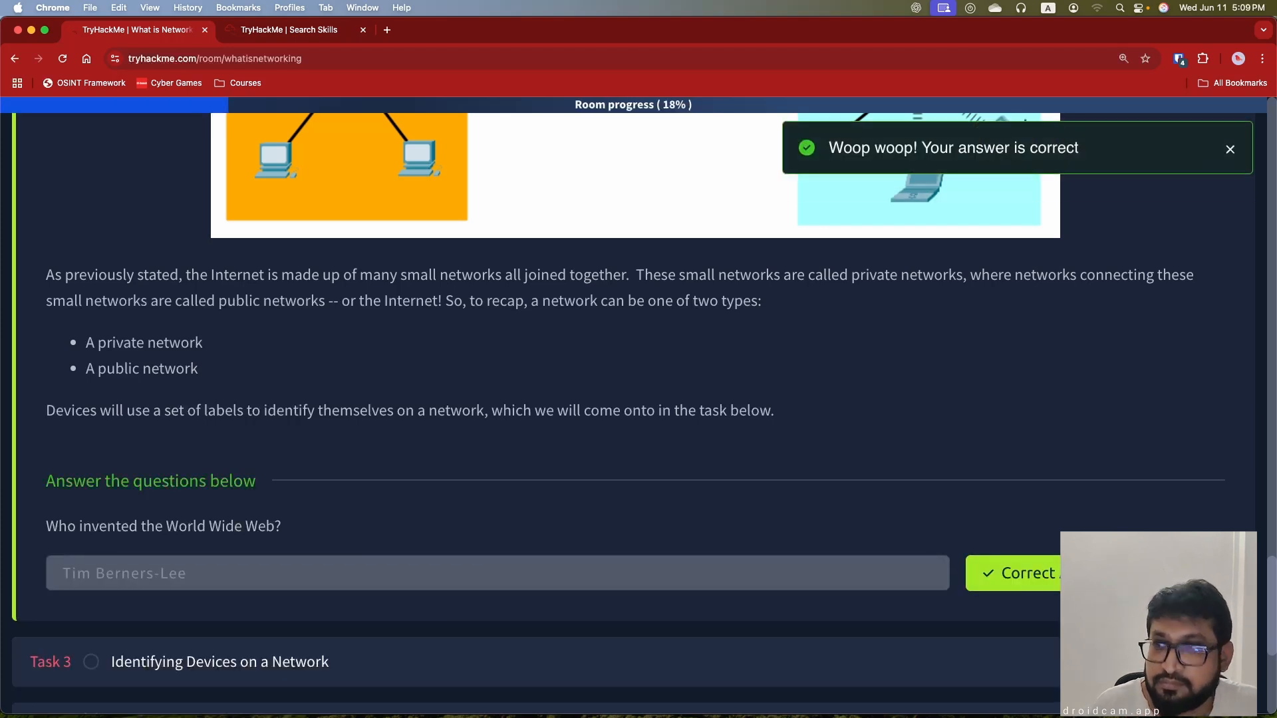
Expand Task 3, Identifying Devices on a Network.
scroll(271, 470, down, 4)
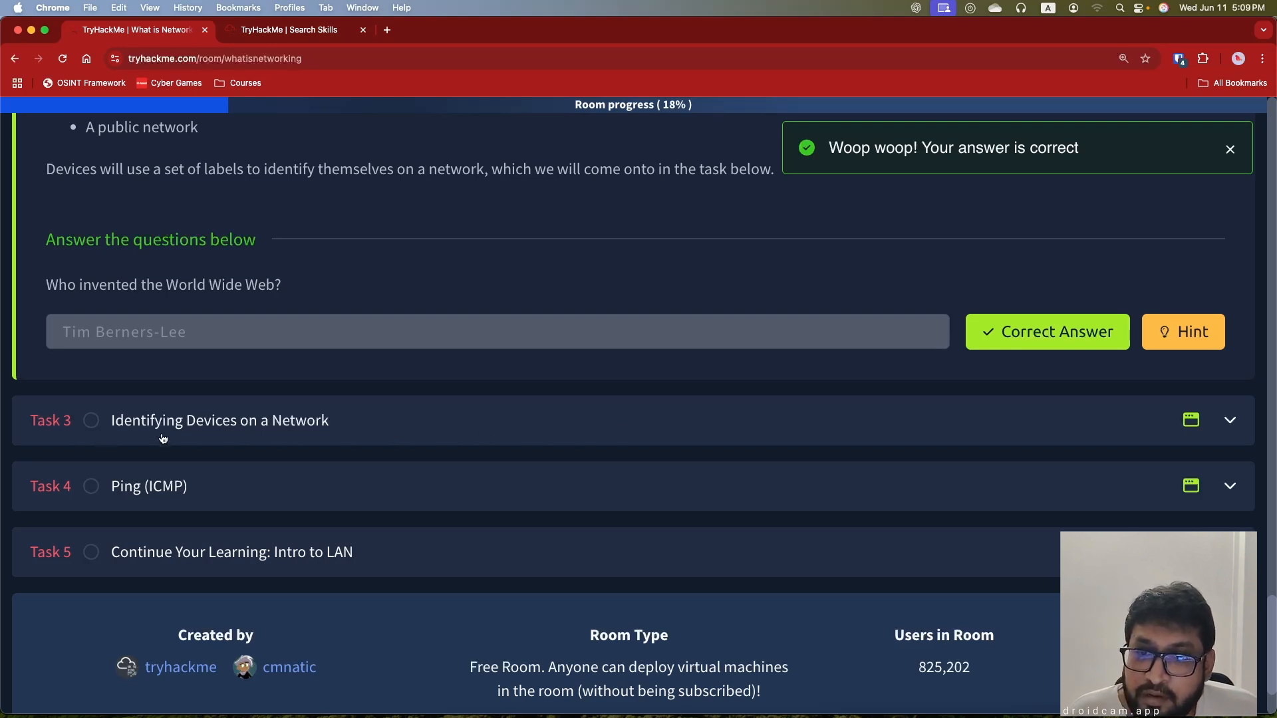
scroll(131, 423, down, 2)
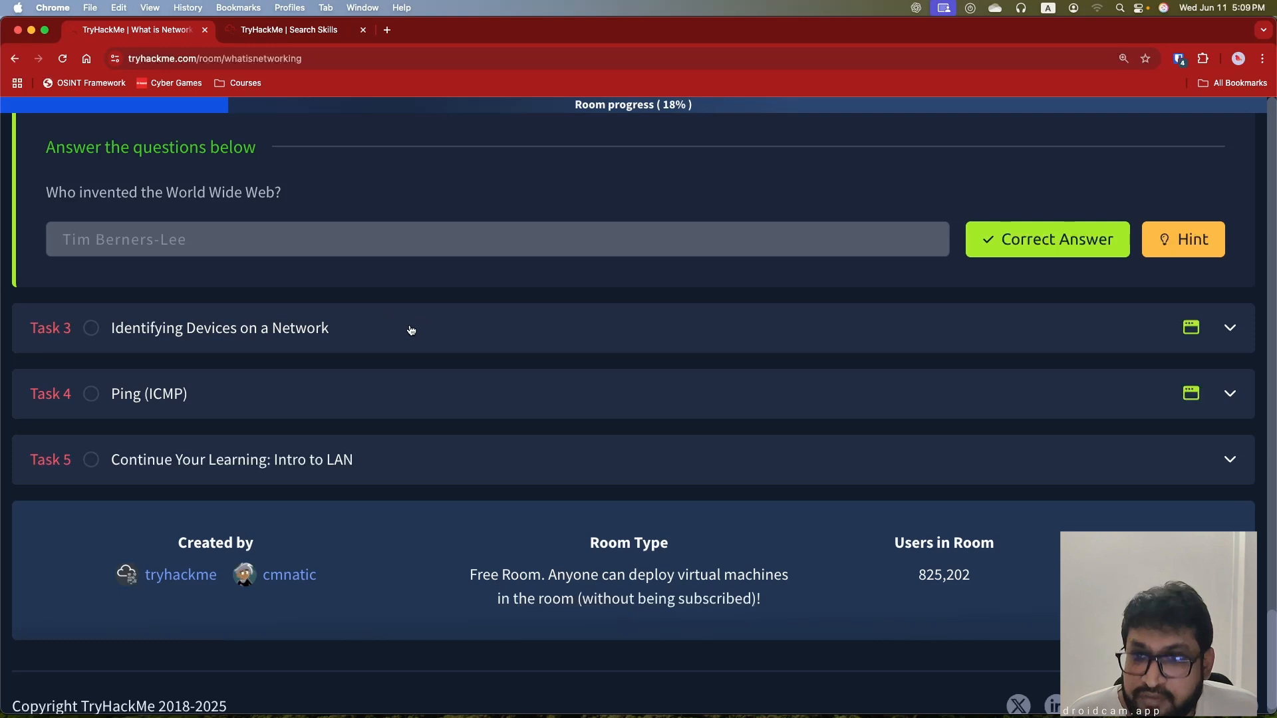
click(228, 341)
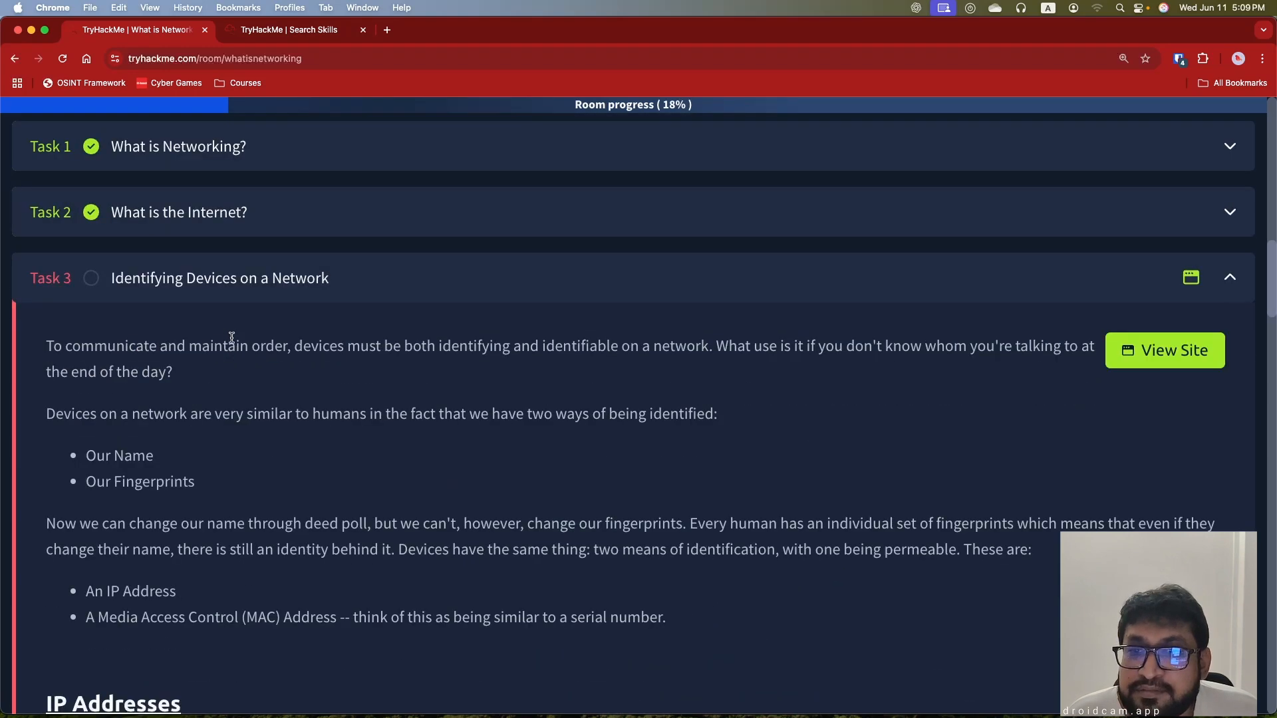
Read the Task 3 introduction comparing human names and fingerprints with a device's IP and MAC addresses.
scroll(333, 399, down, 1)
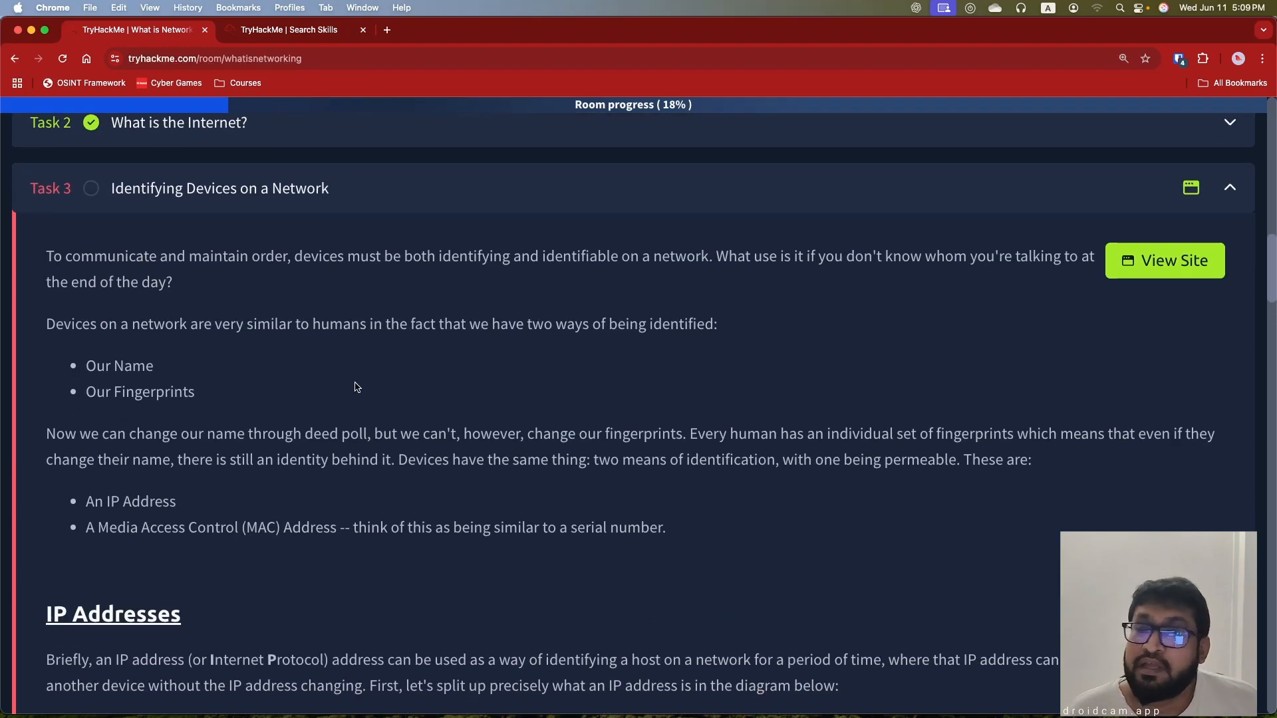
scroll(1037, 453, down, 4)
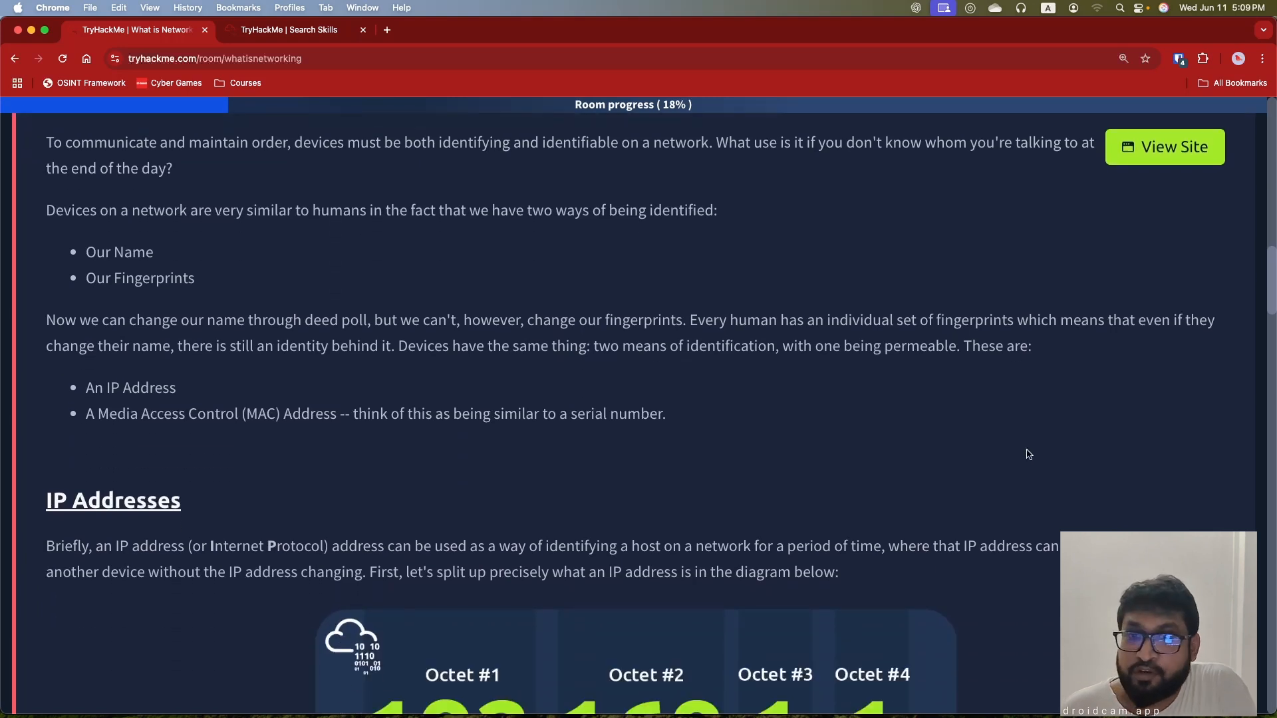
scroll(1028, 455, up, 2)
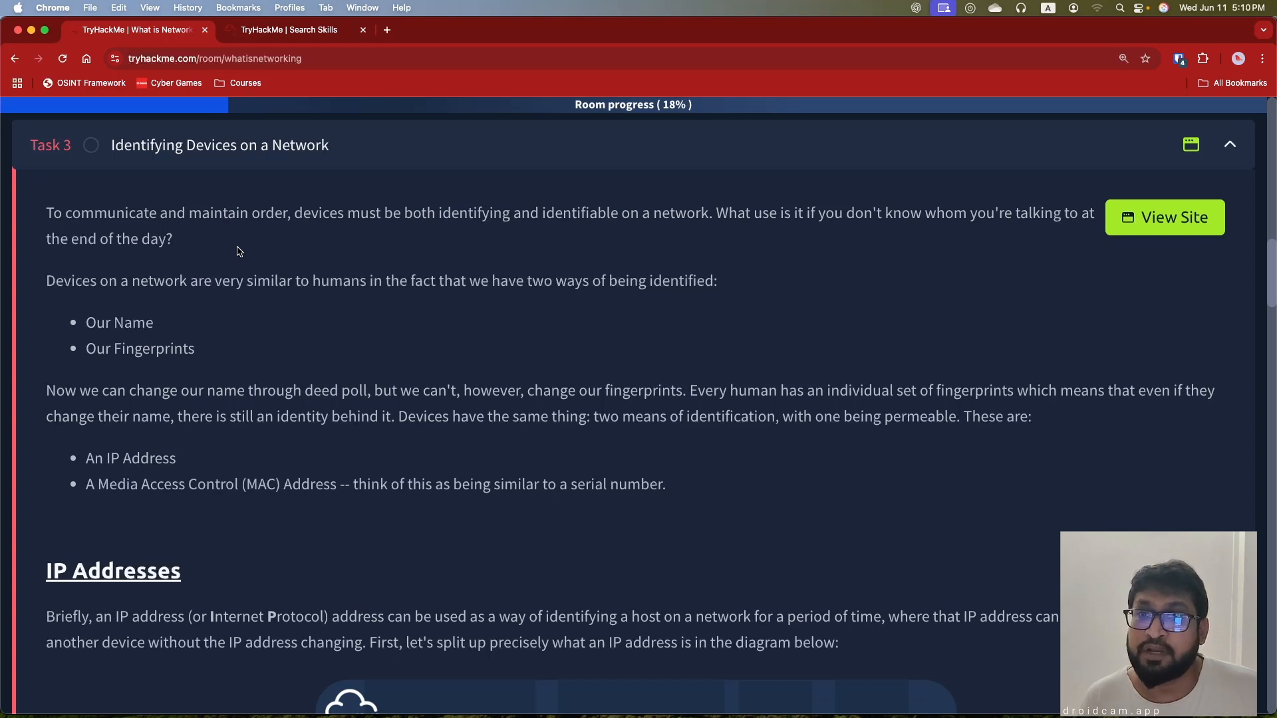
scroll(241, 255, down, 2)
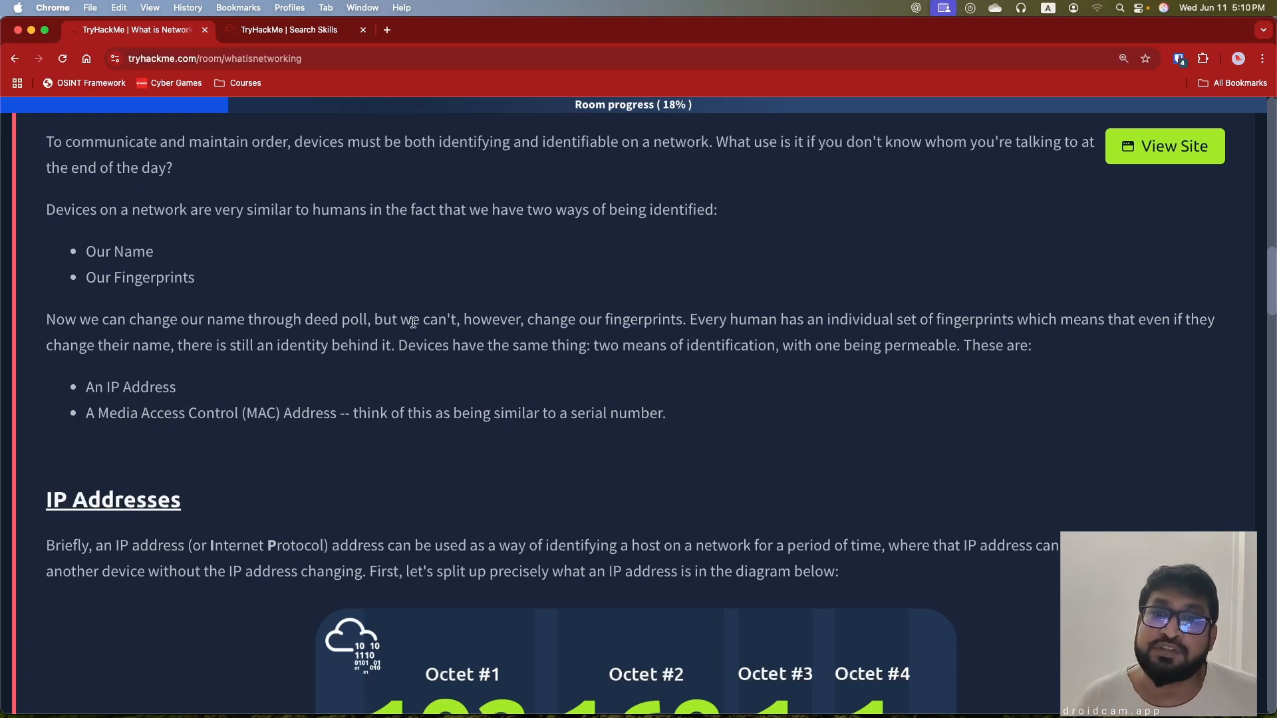
scroll(452, 342, up, 2)
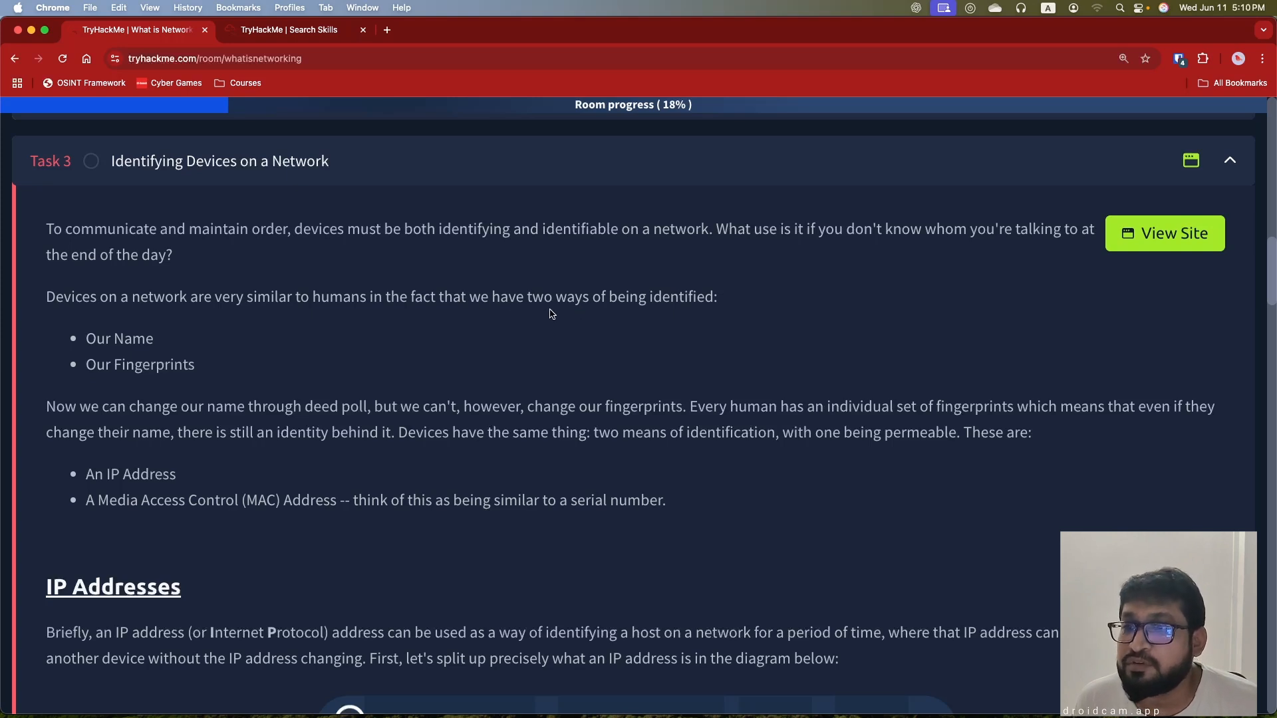
scroll(746, 315, down, 1)
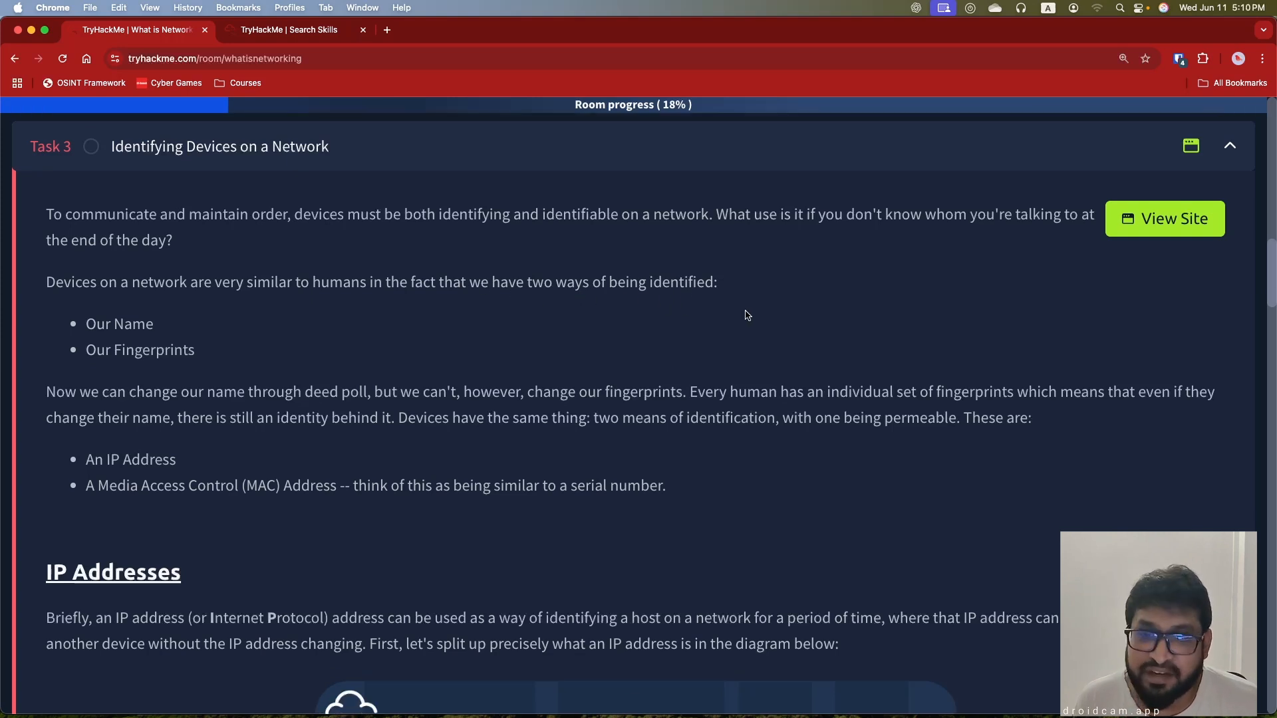
scroll(264, 377, down, 3)
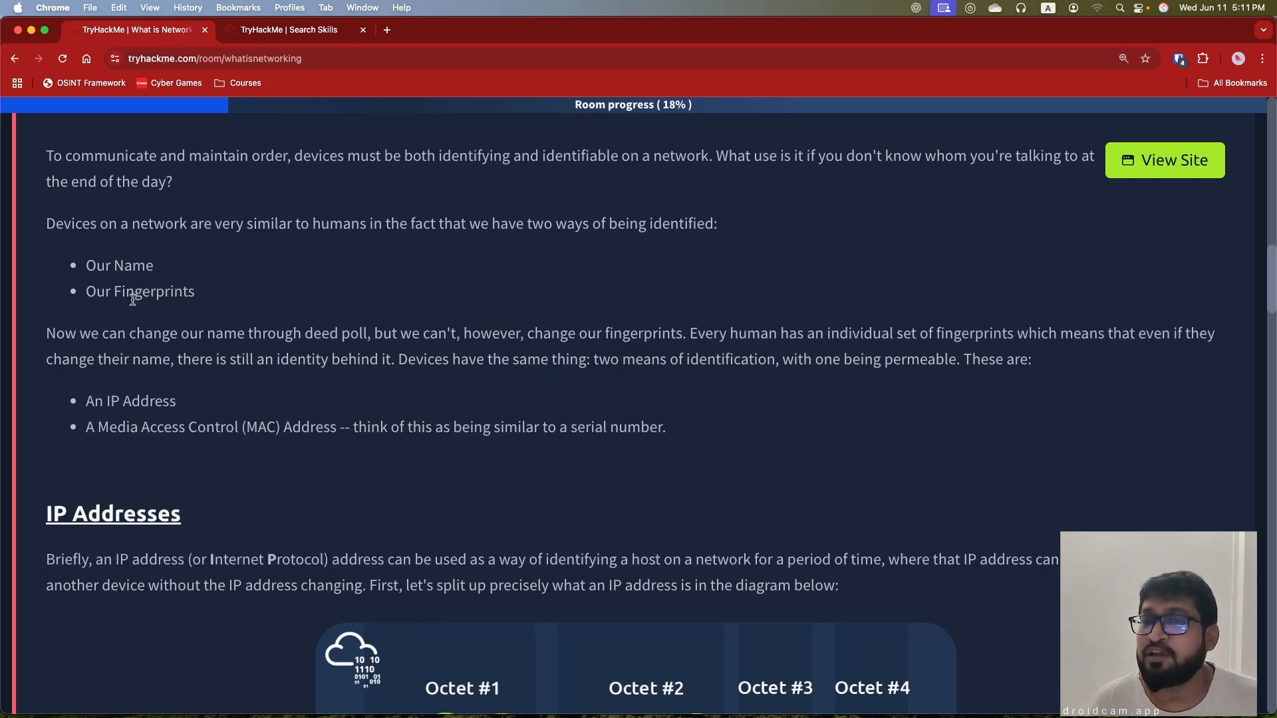
scroll(299, 399, down, 2)
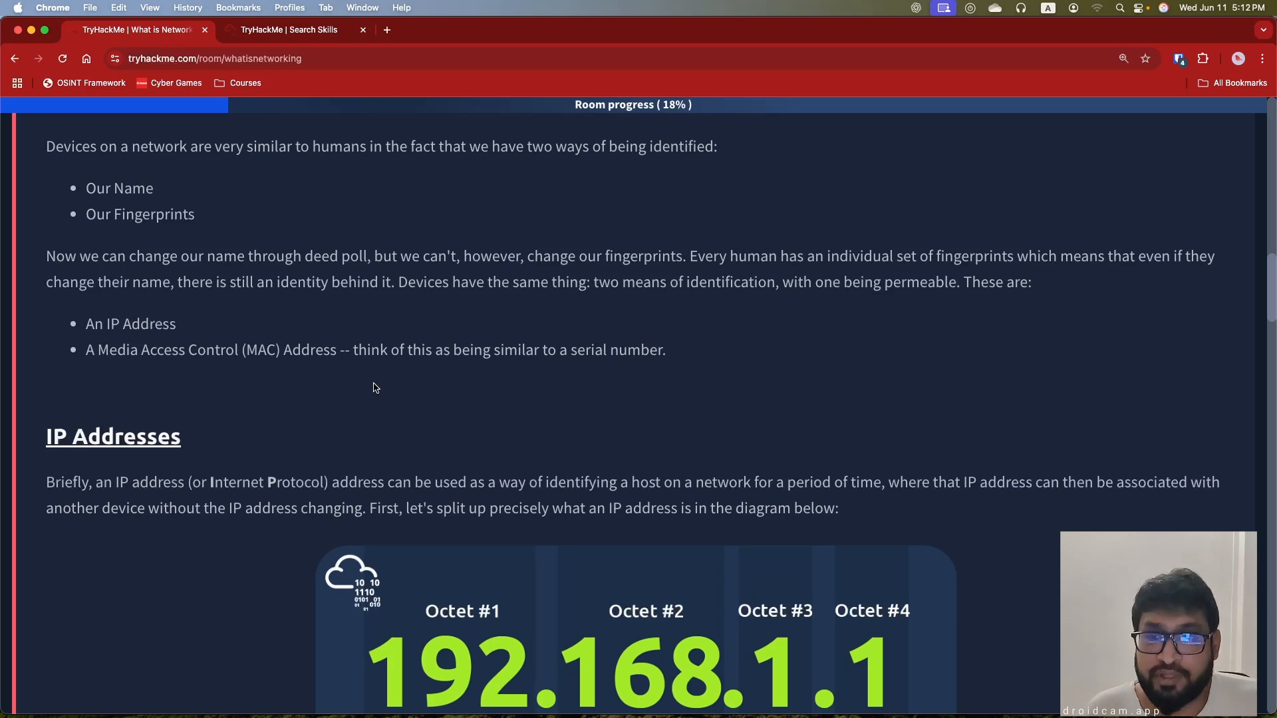
Read the IP Addresses section, covering the octet diagram, the public and private address explanation and the example device table.
scroll(375, 391, down, 5)
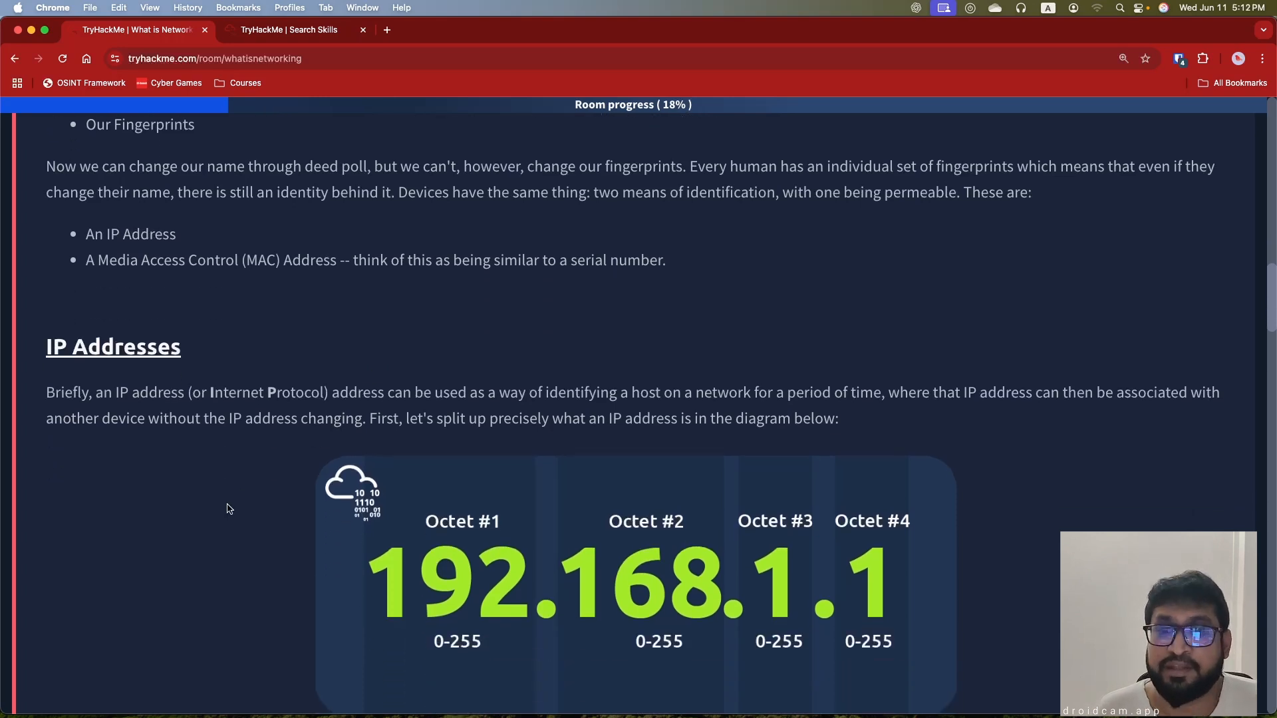
scroll(228, 509, down, 2)
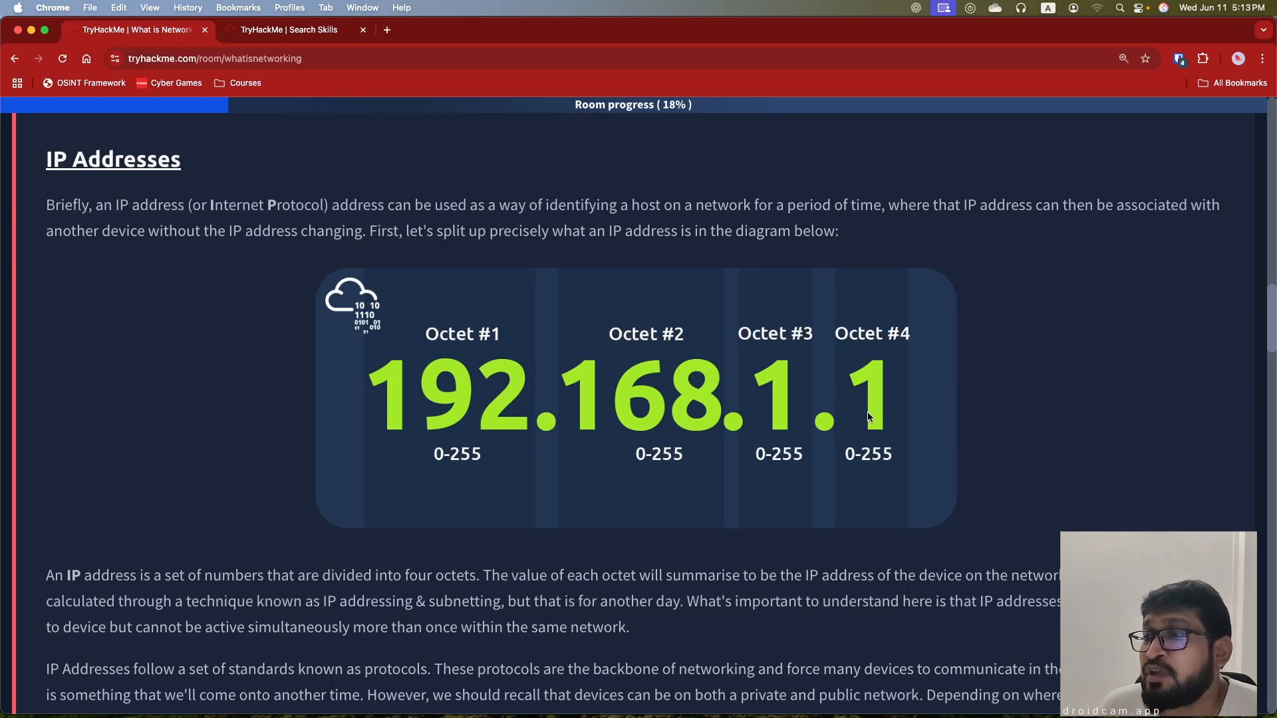
scroll(568, 542, down, 2)
scroll(567, 542, down, 5)
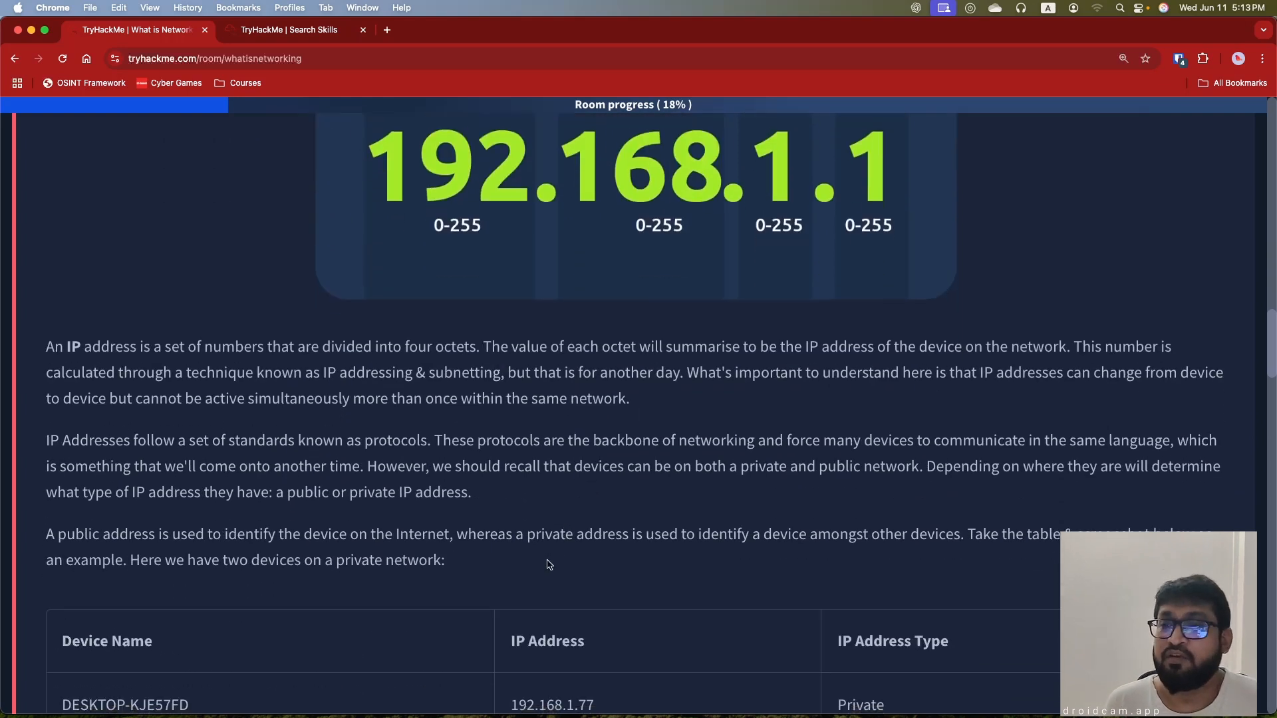
scroll(468, 498, up, 1)
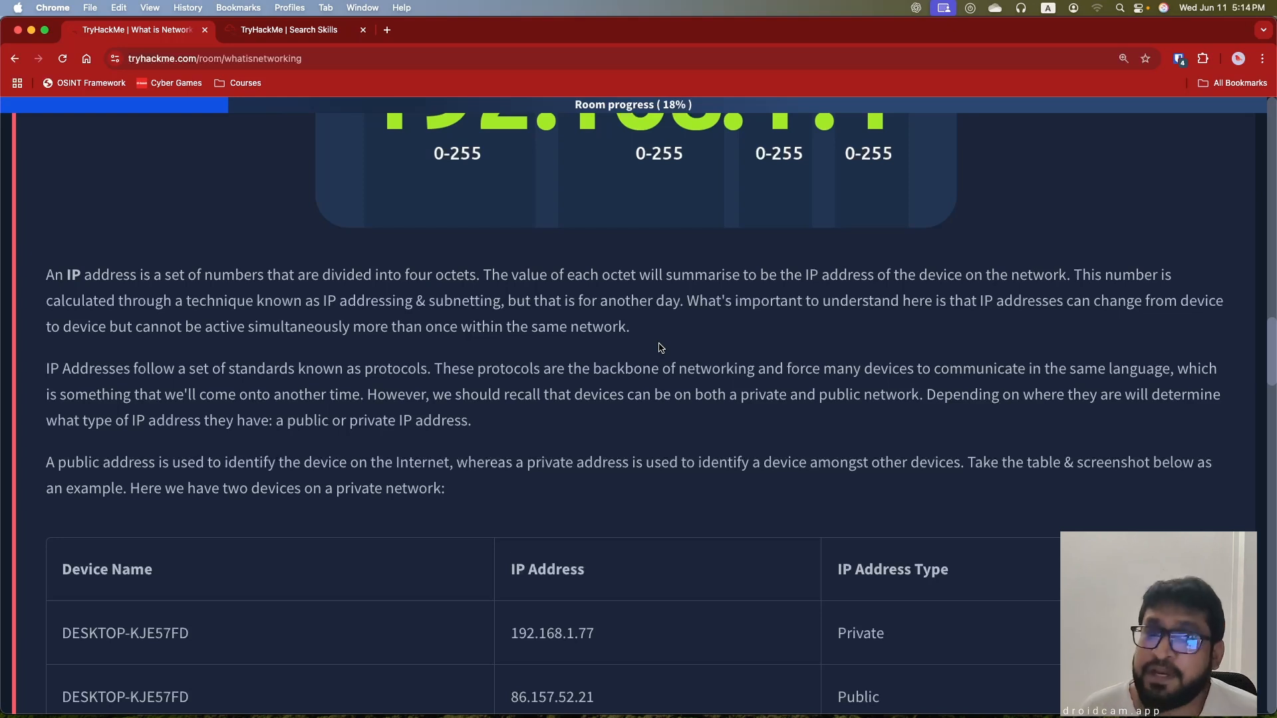
scroll(660, 348, down, 5)
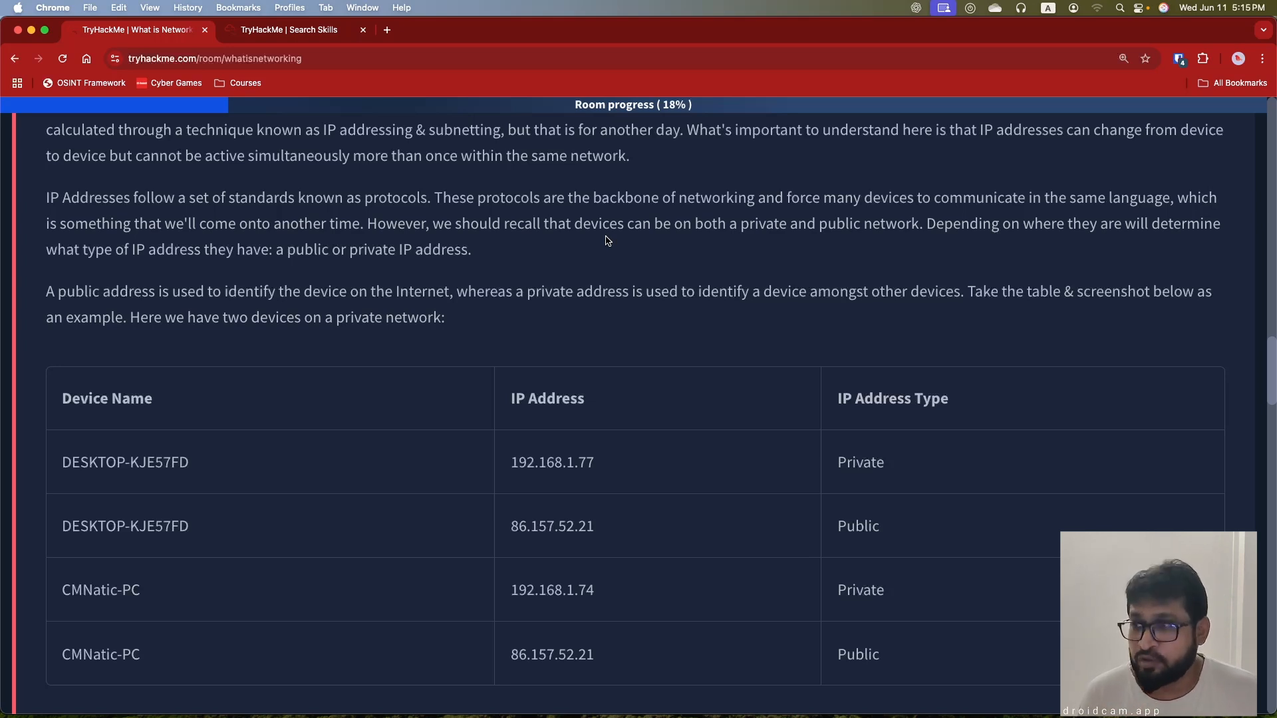
scroll(490, 336, down, 1)
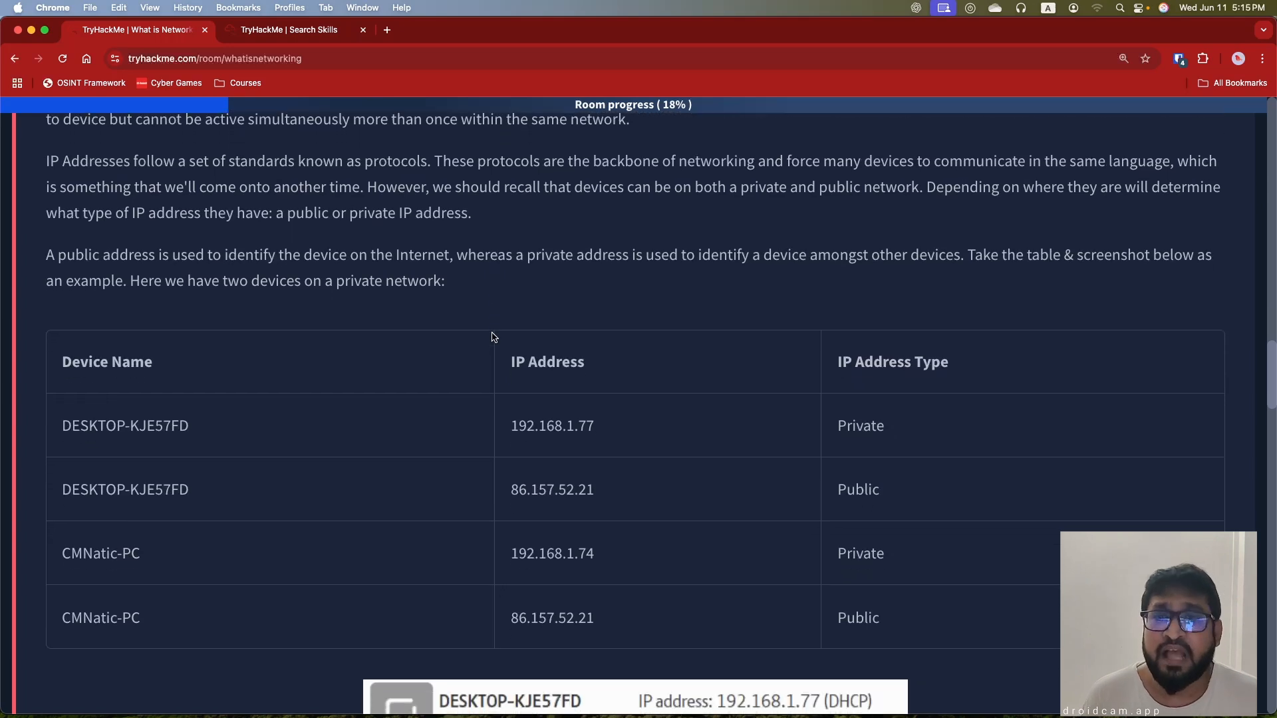
scroll(492, 336, down, 2)
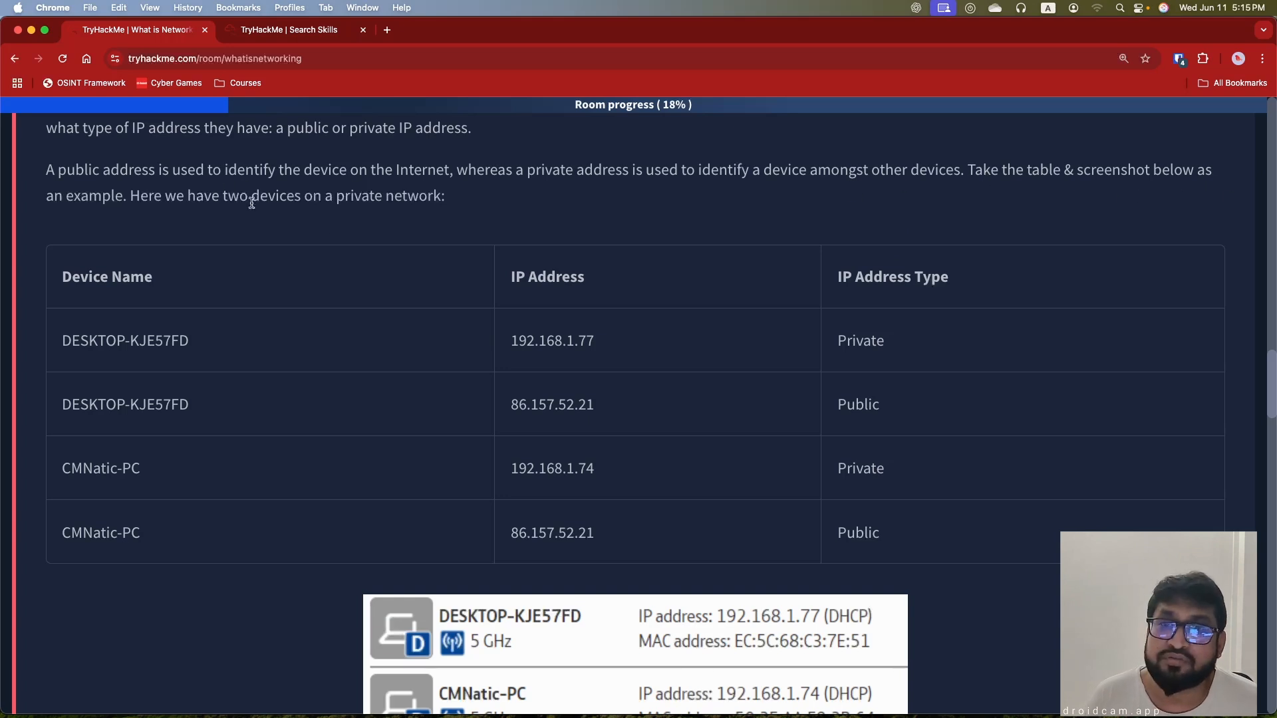
scroll(364, 301, down, 3)
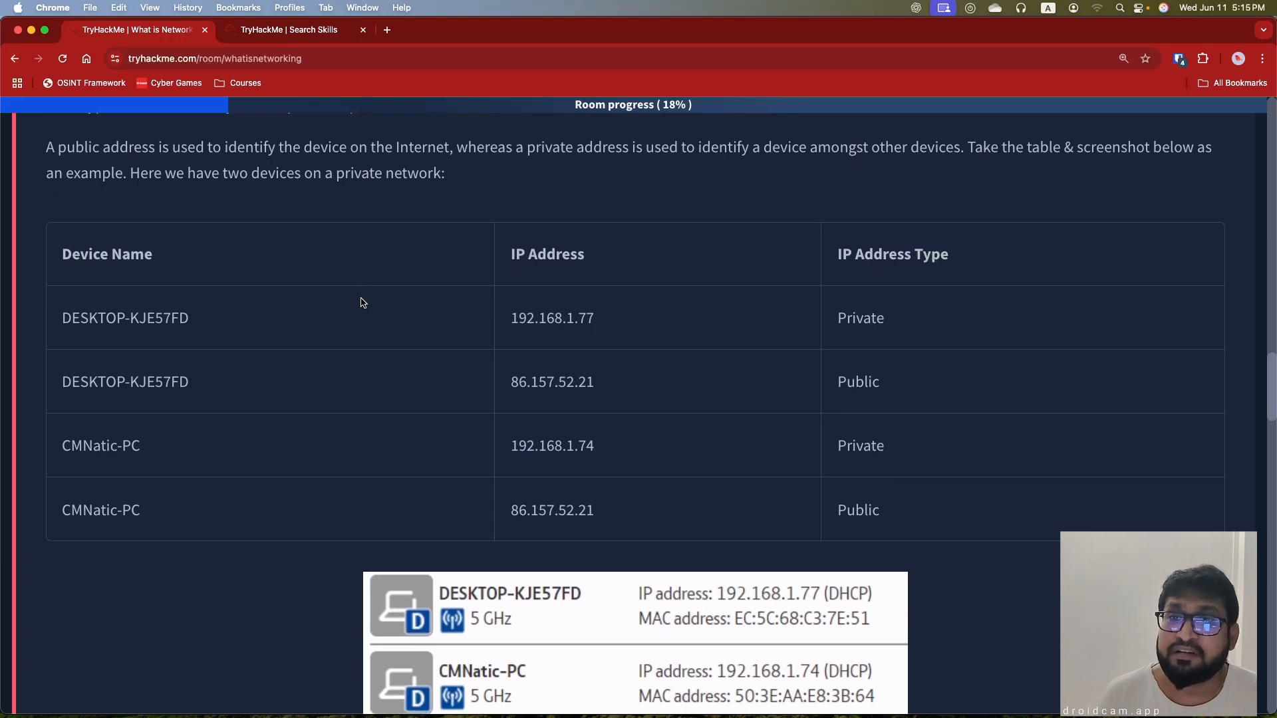
Study the example table of private and public IP addresses for the two devices on the private network.
scroll(365, 314, up, 5)
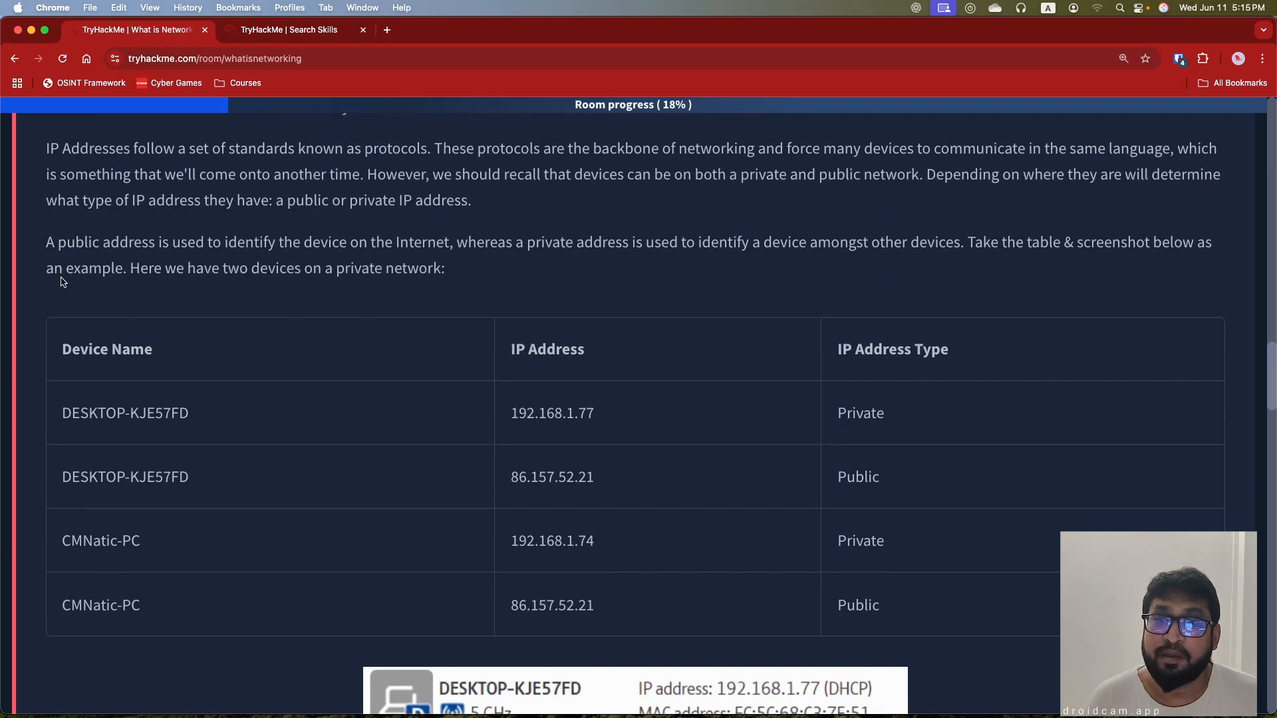
scroll(452, 271, down, 2)
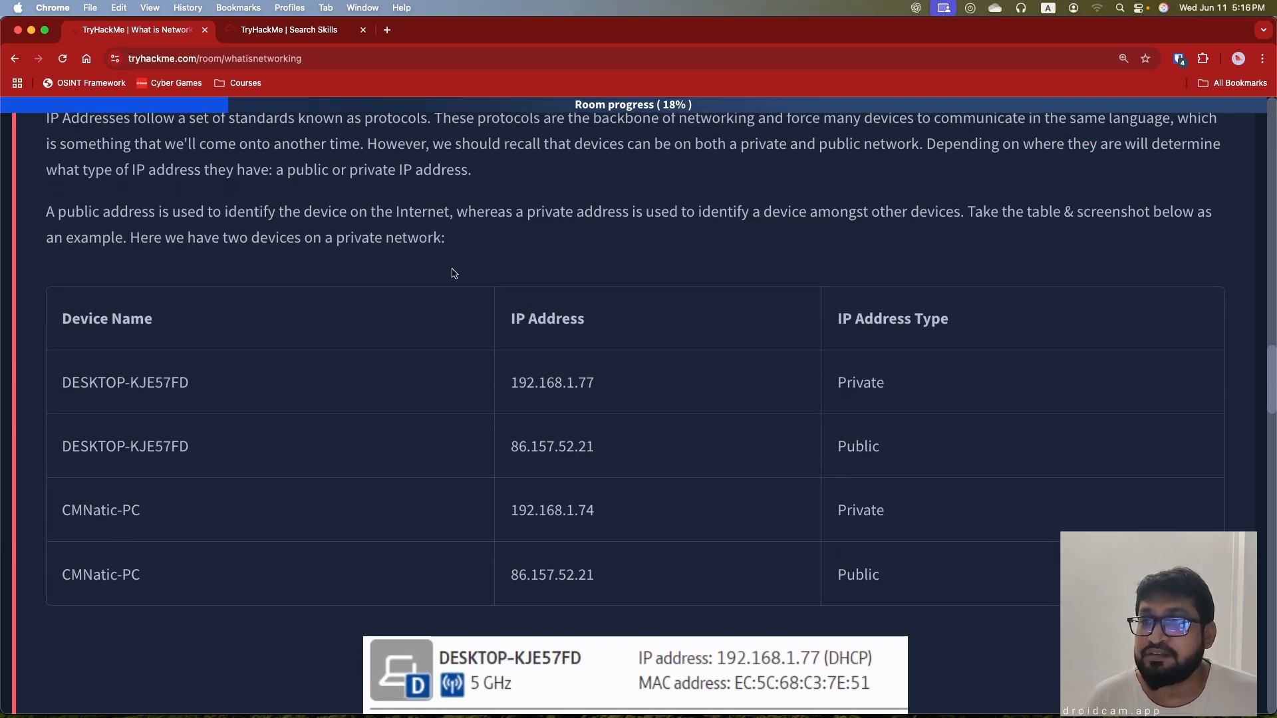
scroll(451, 273, down, 4)
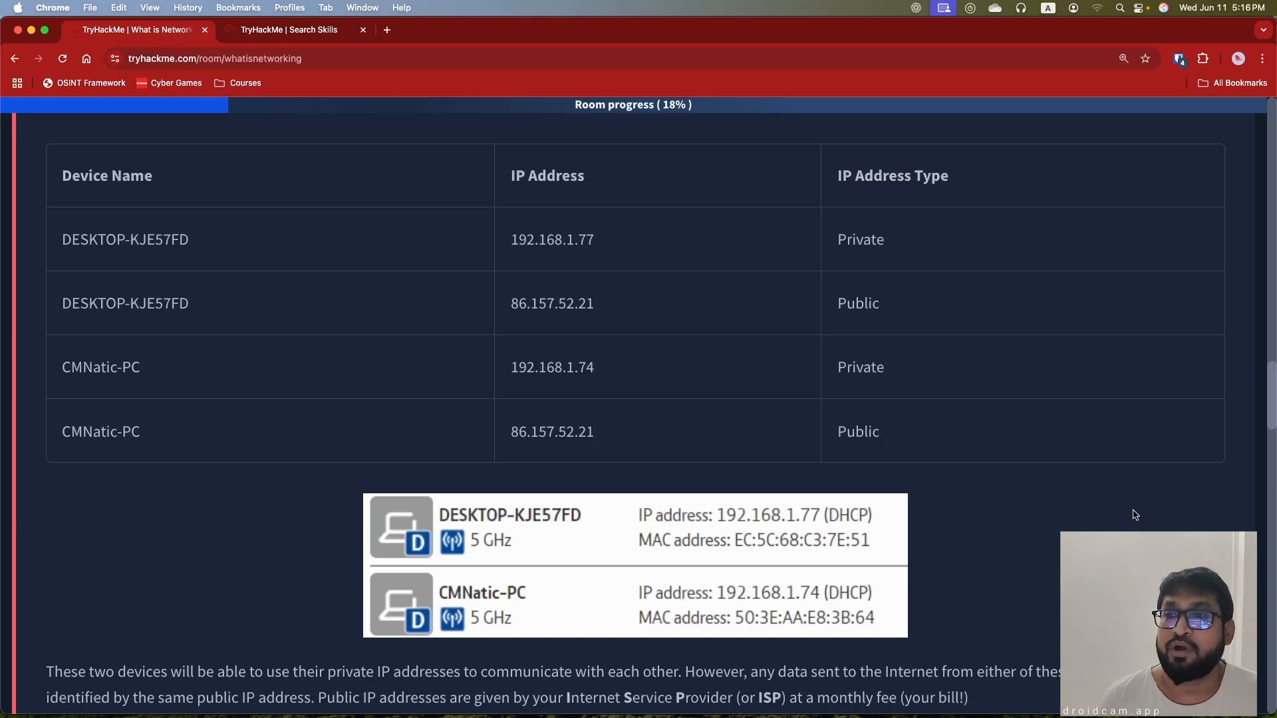
scroll(1162, 504, down, 1)
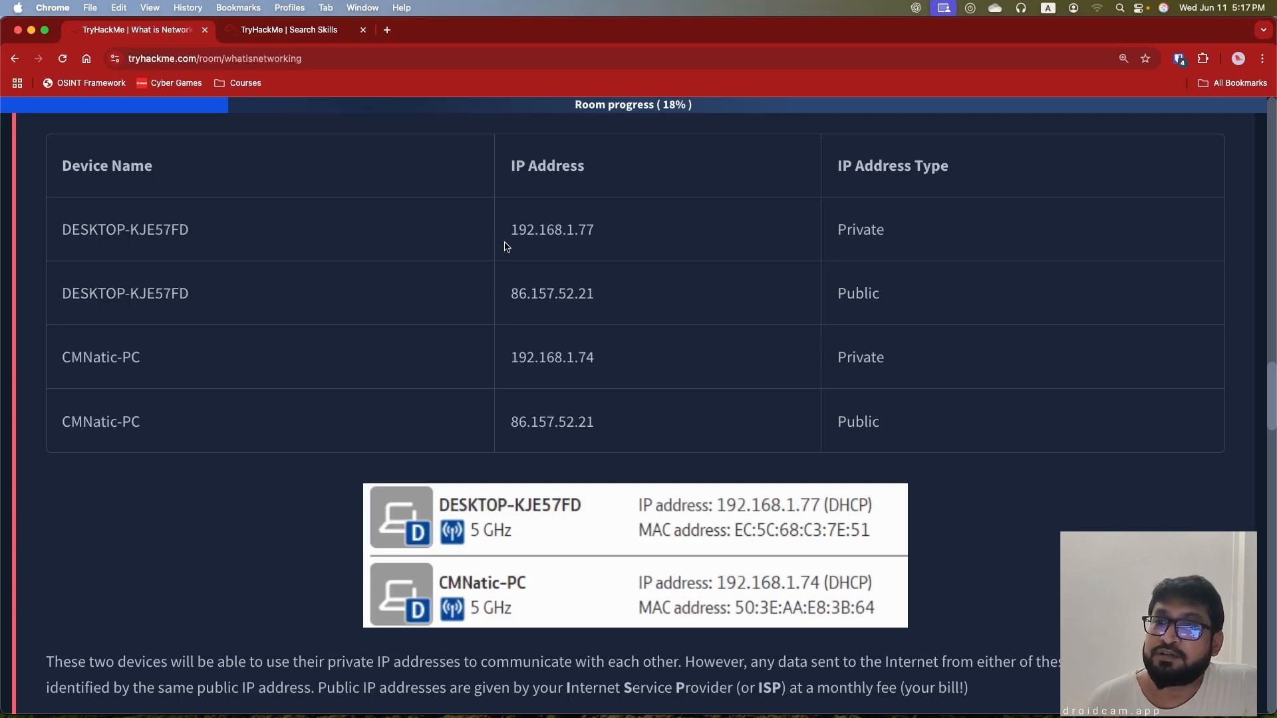
scroll(641, 282, down, 1)
scroll(641, 282, down, 1)
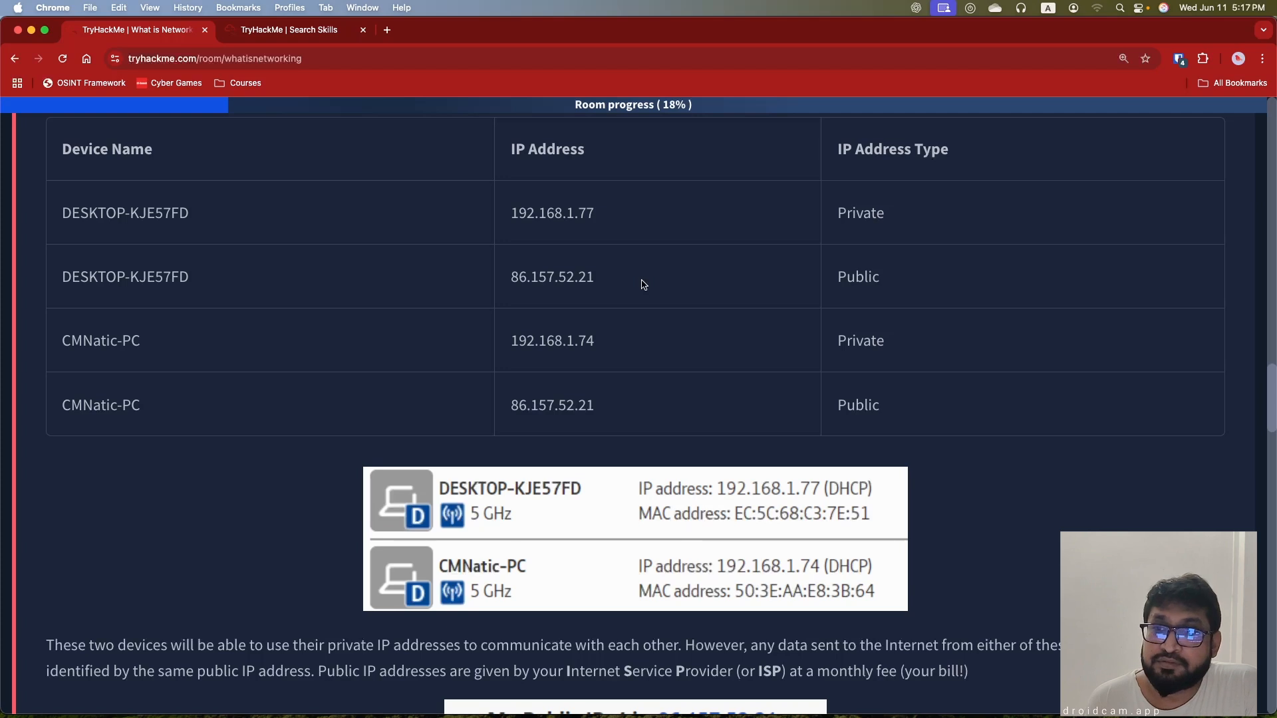
scroll(643, 284, down, 1)
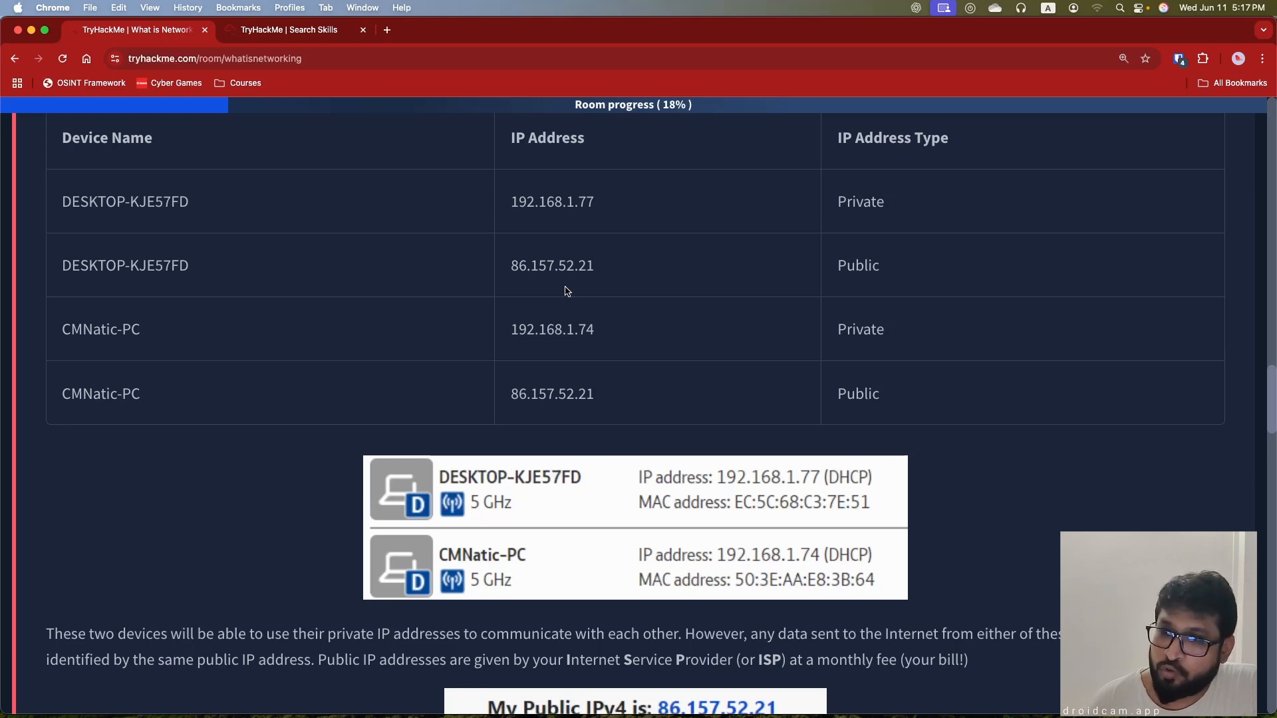
Read how the two devices communicate privately but share one public IP address supplied by the Internet Service Provider.
scroll(566, 291, down, 5)
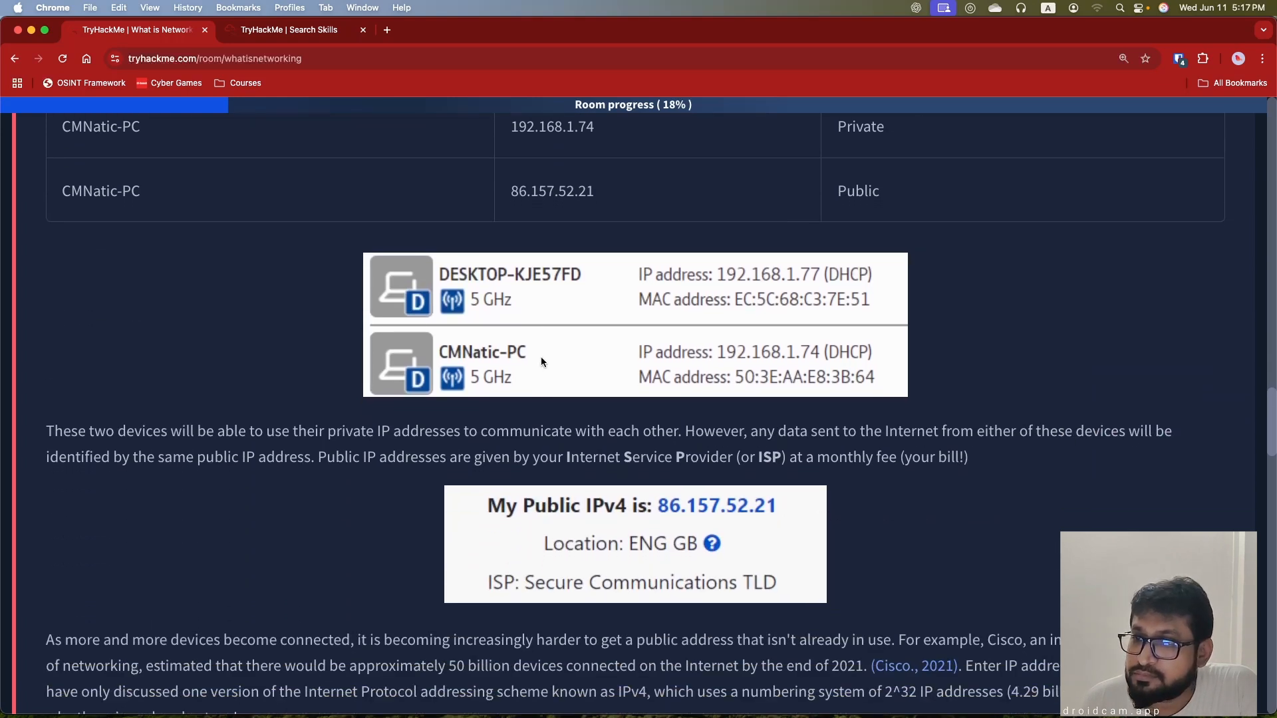
scroll(541, 362, down, 2)
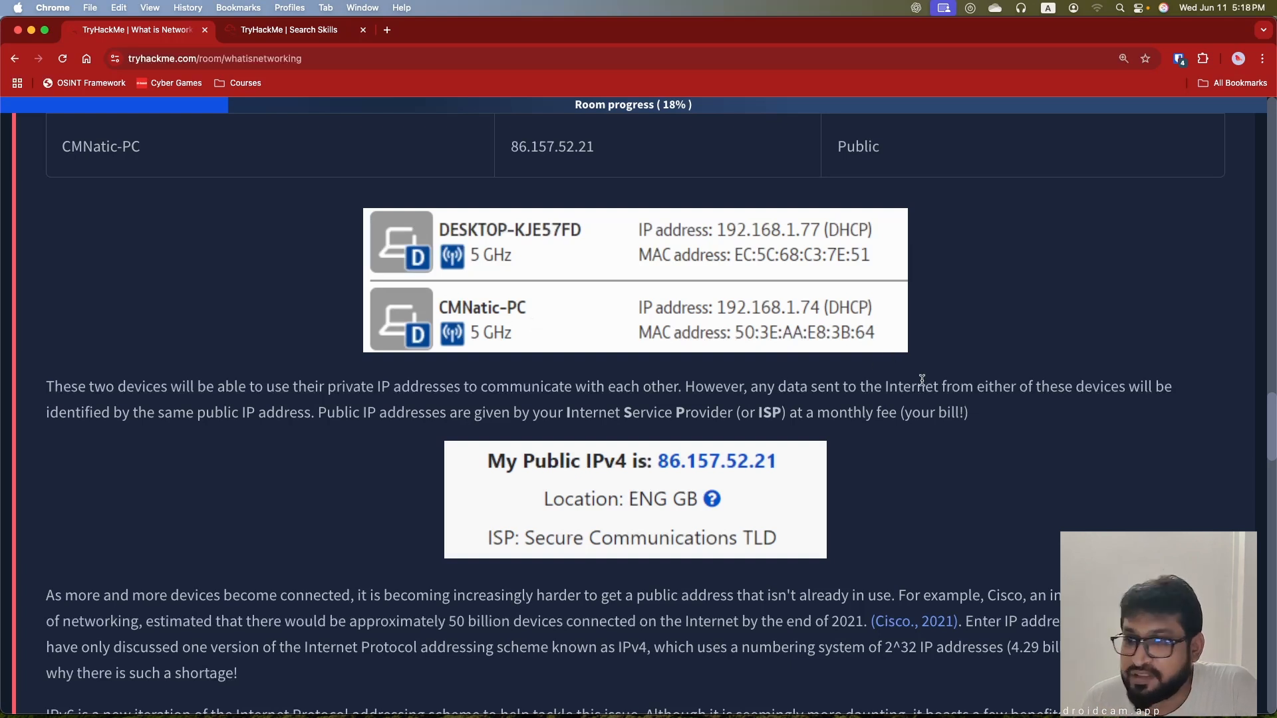
scroll(290, 445, down, 3)
scroll(199, 439, down, 2)
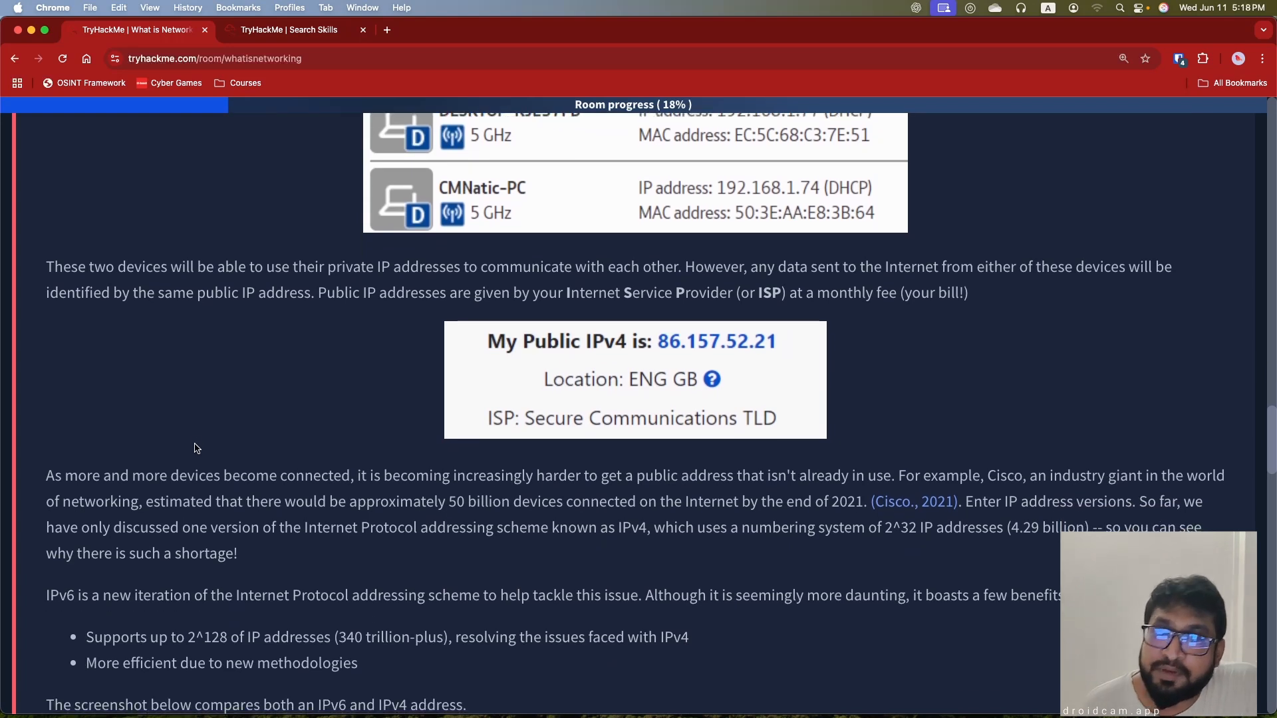
scroll(197, 447, down, 1)
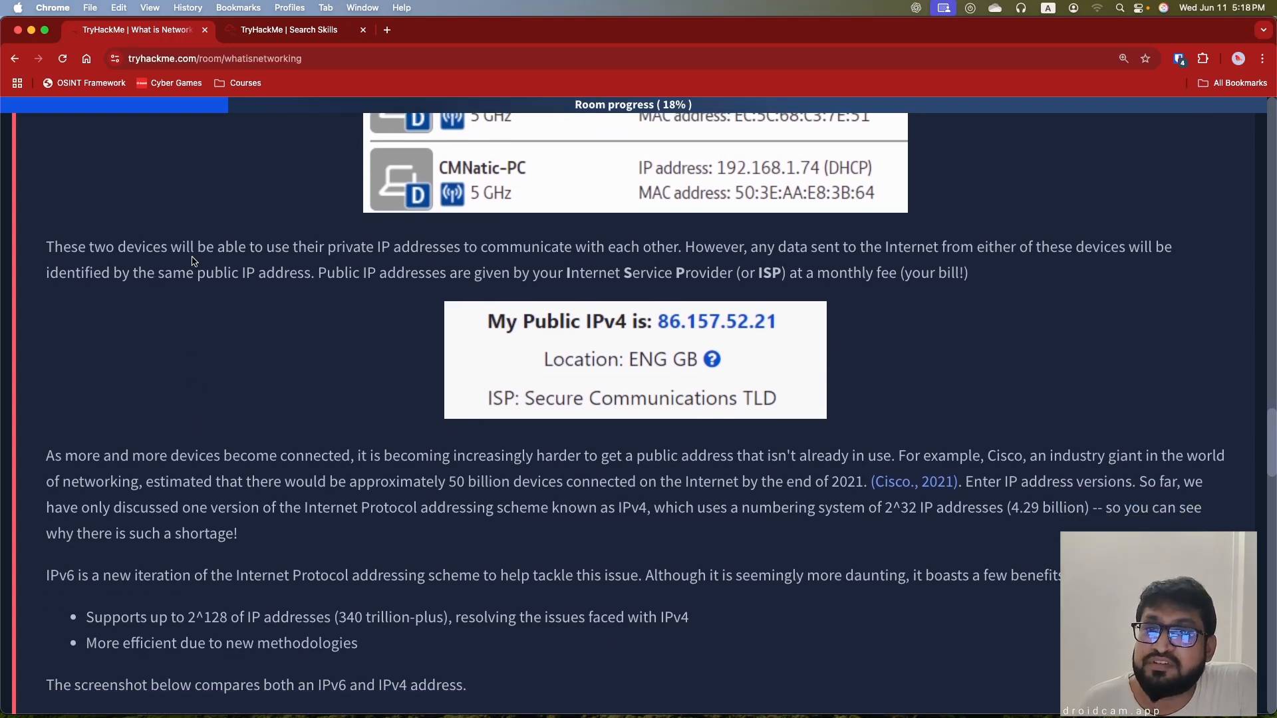
scroll(296, 382, up, 2)
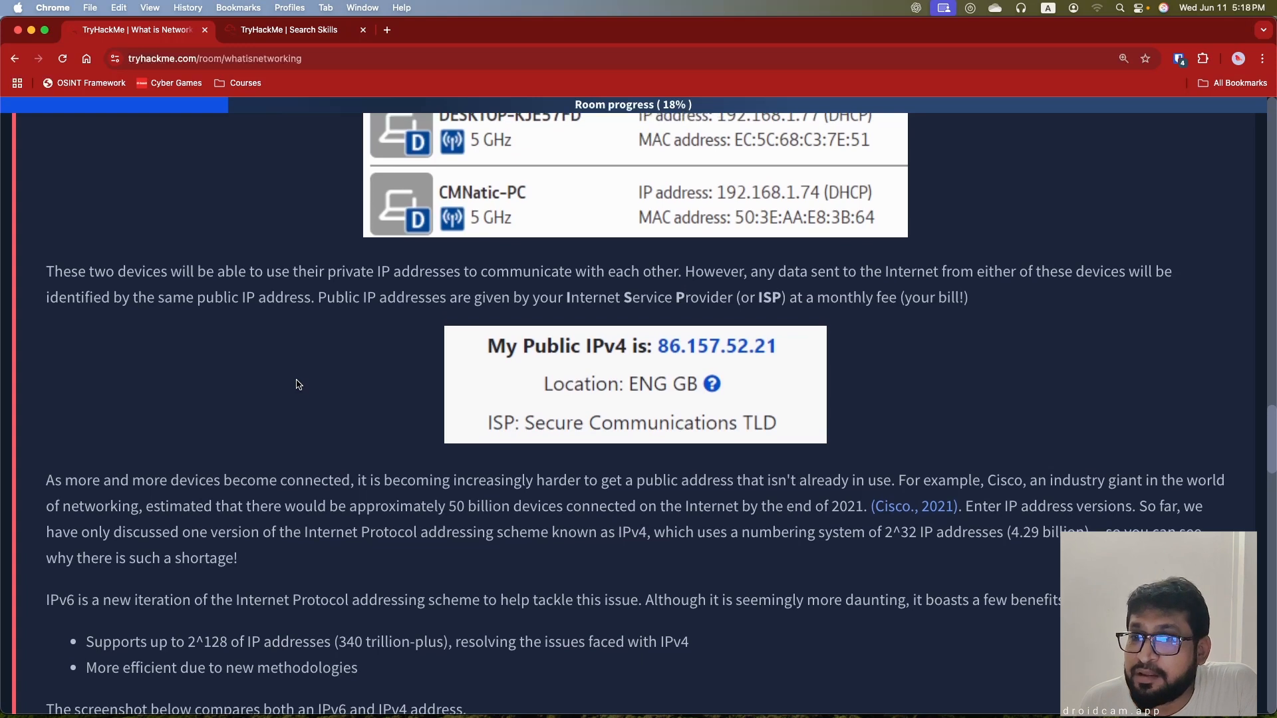
scroll(297, 384, up, 3)
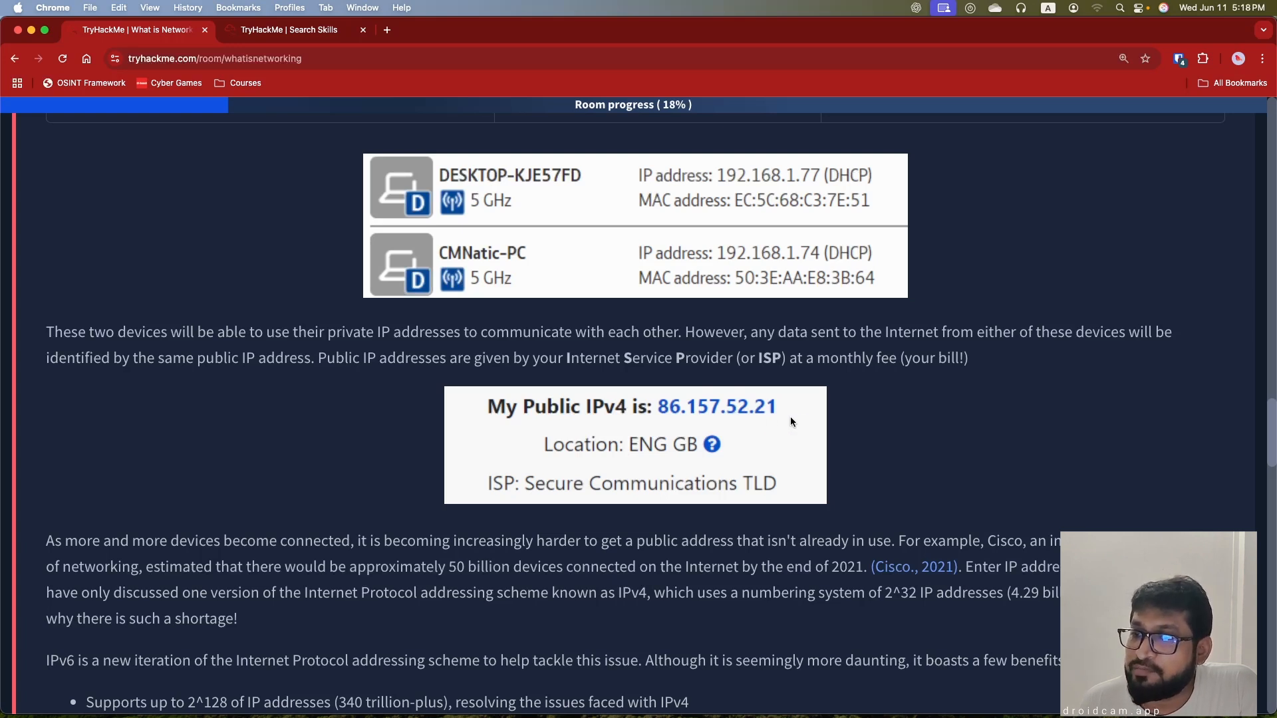
Read the explanation of the IPv4 address shortage and IPv6's benefits, and examine the comparison of both address formats.
scroll(352, 542, down, 5)
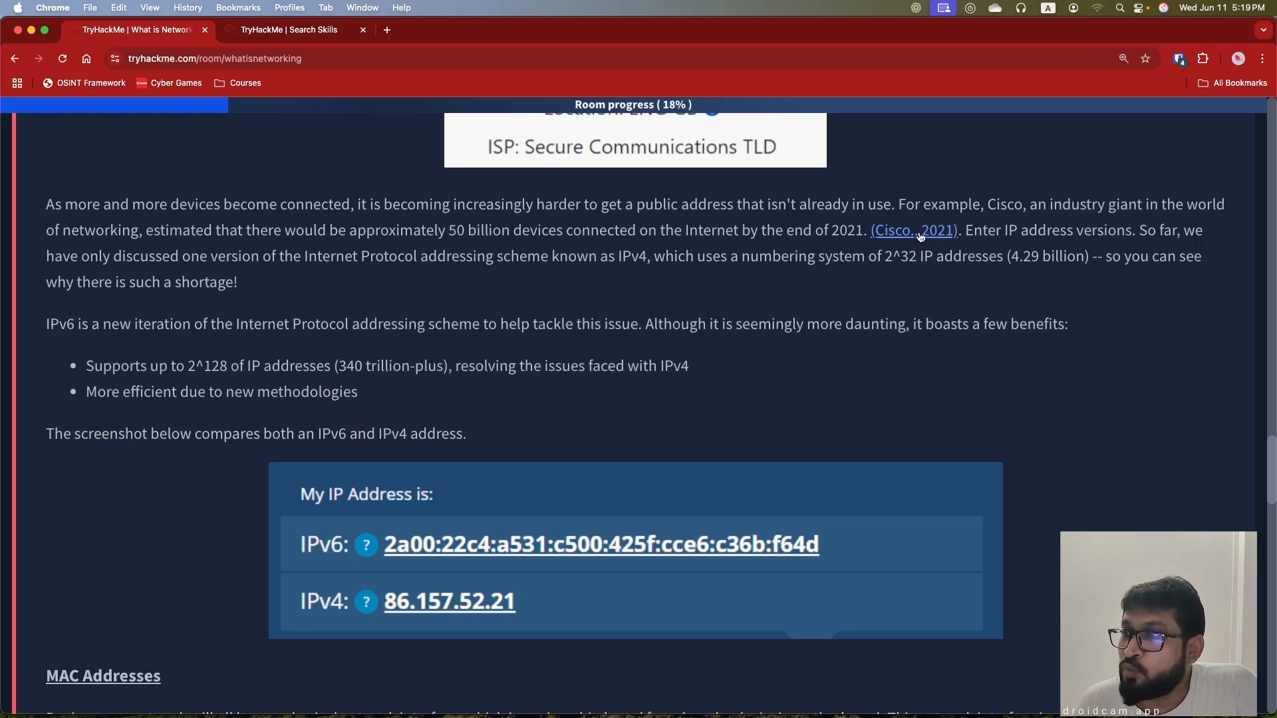
scroll(991, 291, down, 1)
scroll(991, 292, up, 1)
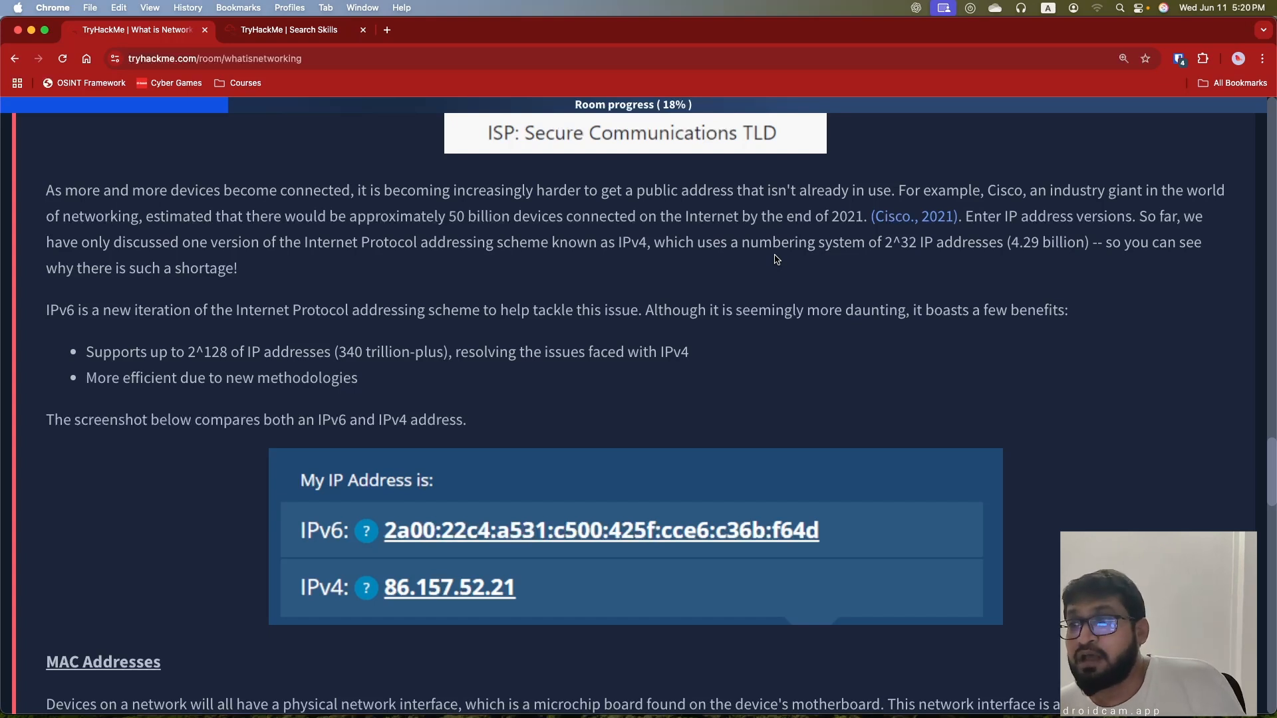
scroll(642, 348, down, 1)
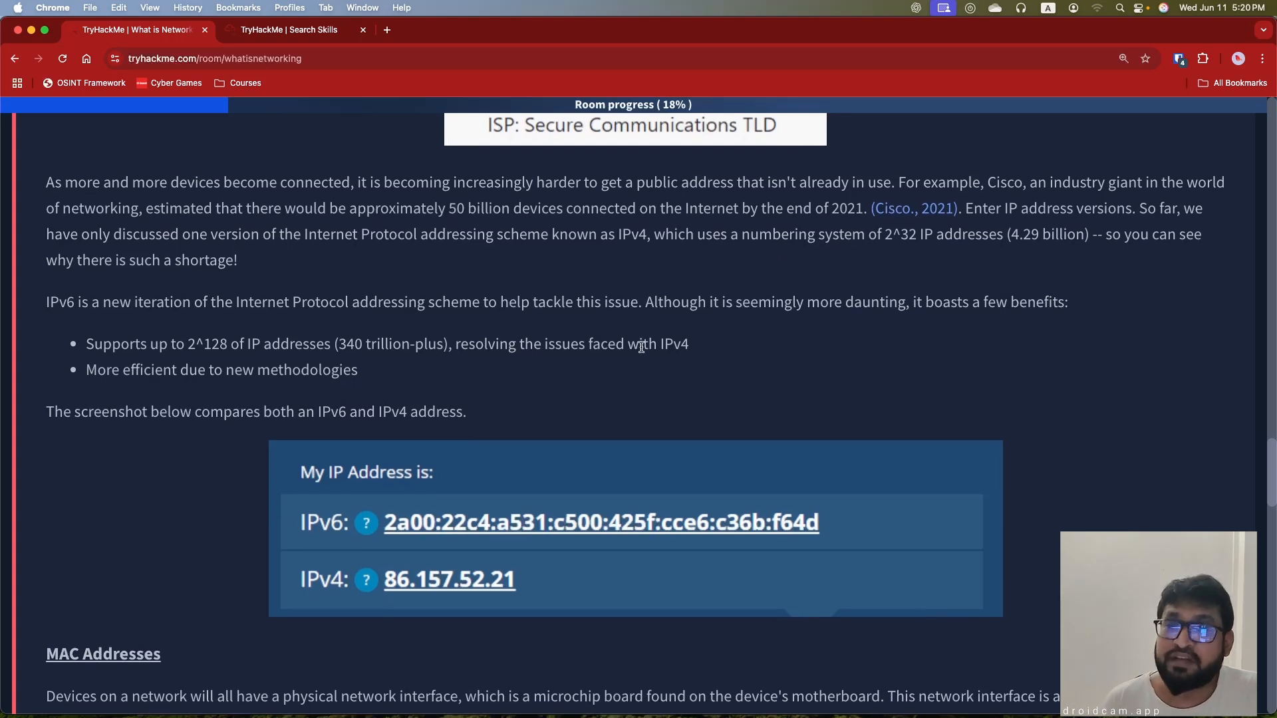
scroll(641, 347, down, 1)
scroll(642, 351, down, 1)
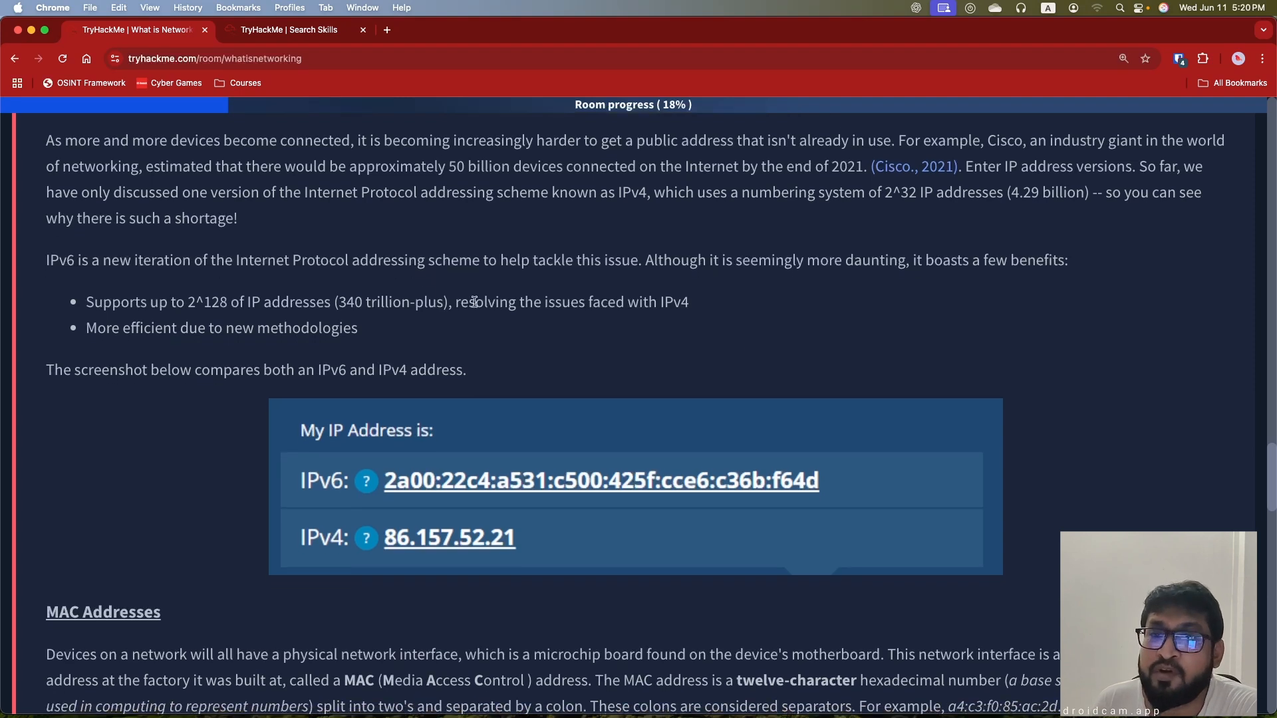
scroll(171, 399, down, 2)
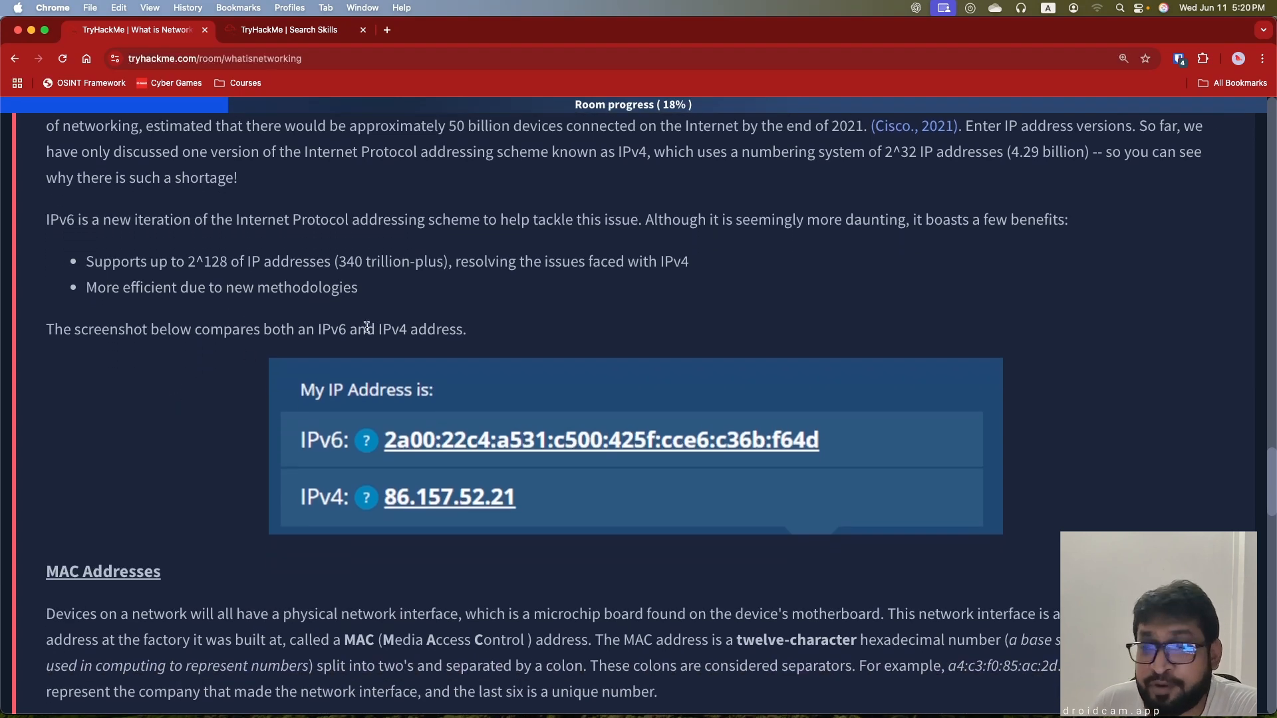
scroll(127, 371, down, 2)
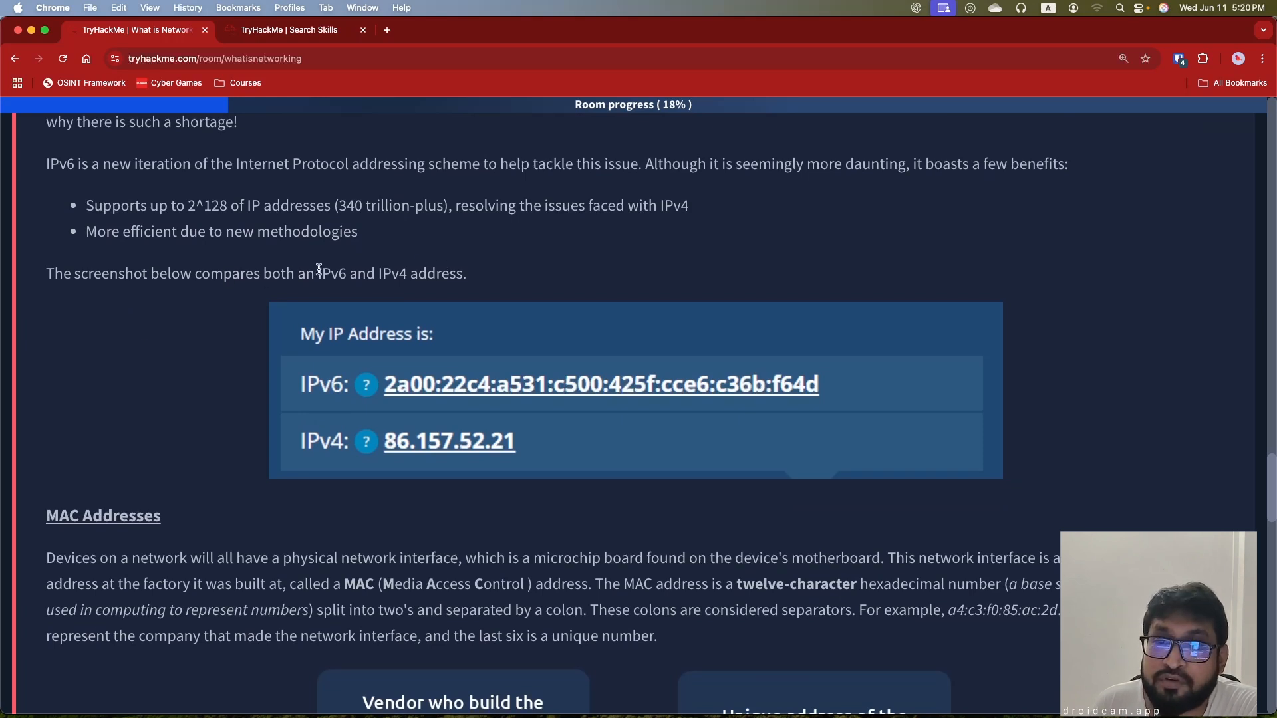
scroll(189, 327, down, 1)
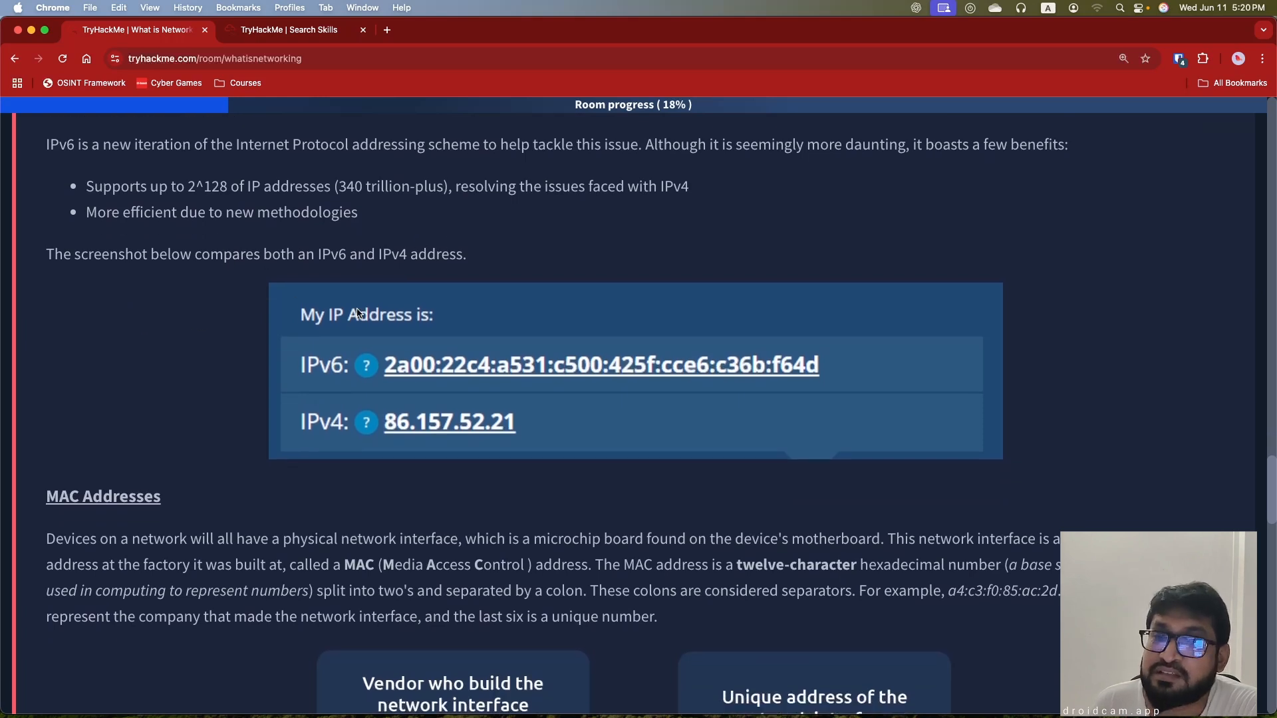
scroll(319, 339, down, 1)
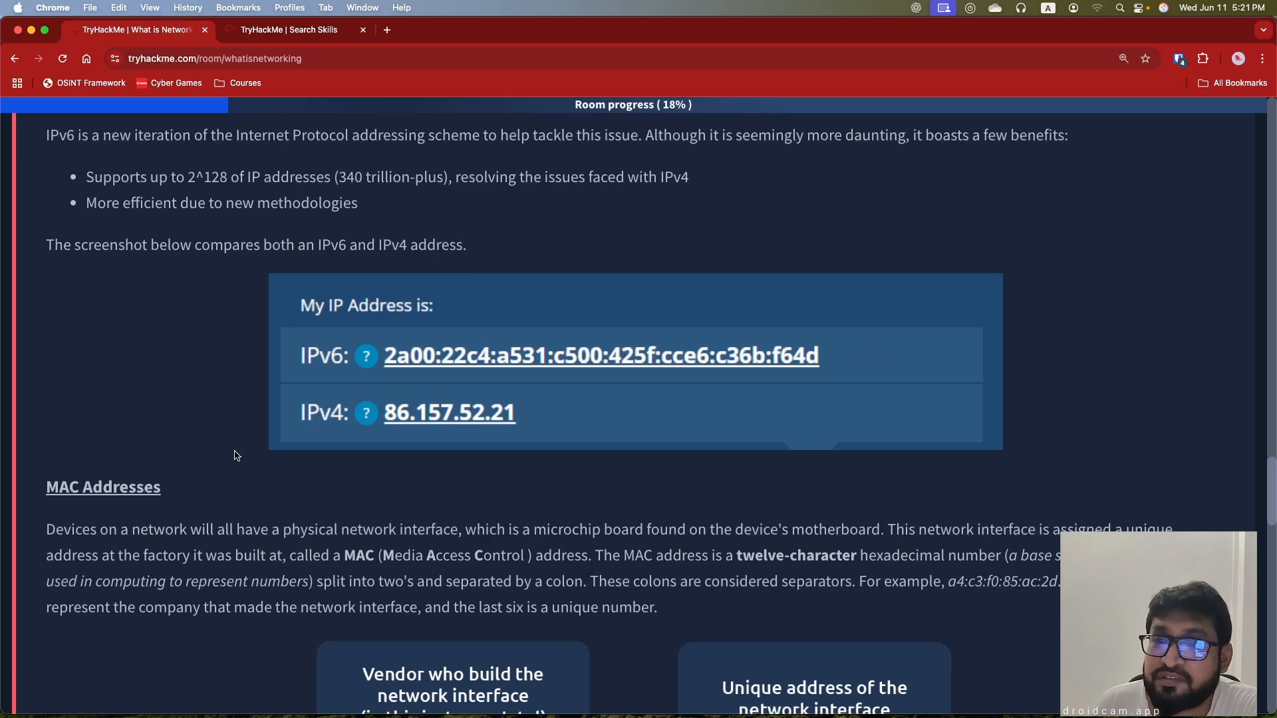
Read the MAC Addresses introduction and examine the diagram separating the vendor part from the unique part.
scroll(236, 446, down, 3)
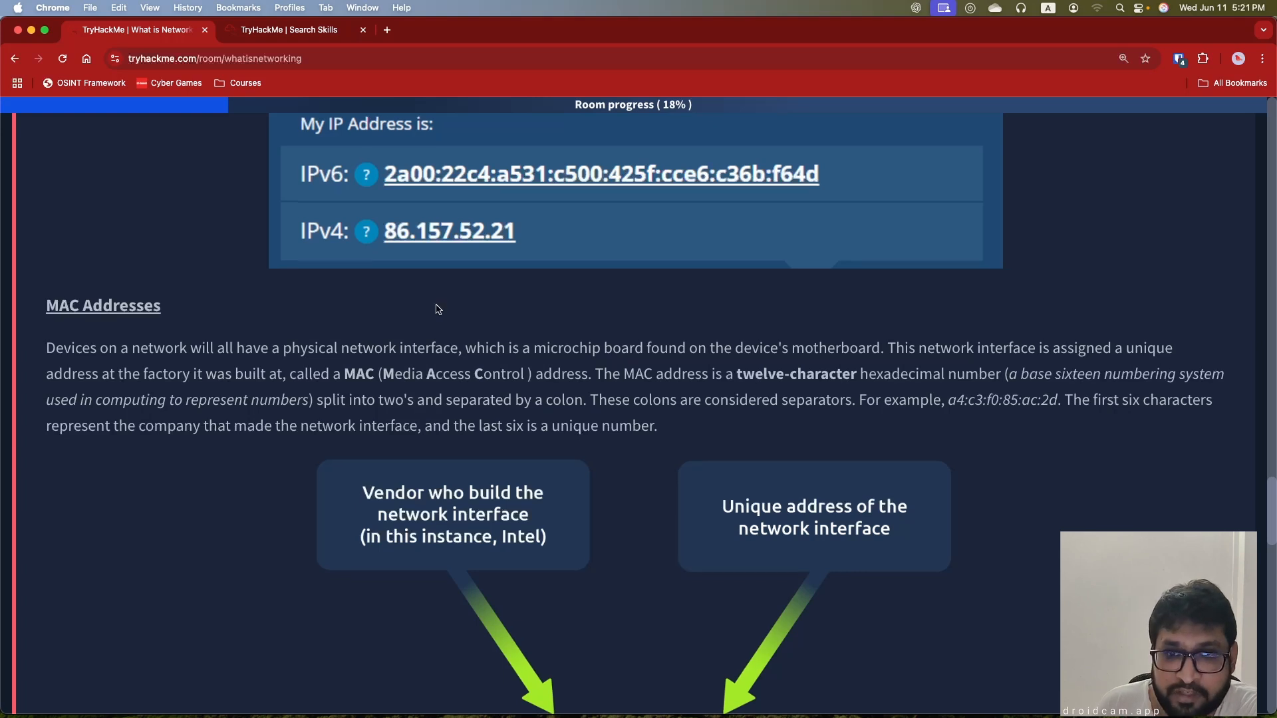
scroll(222, 342, down, 2)
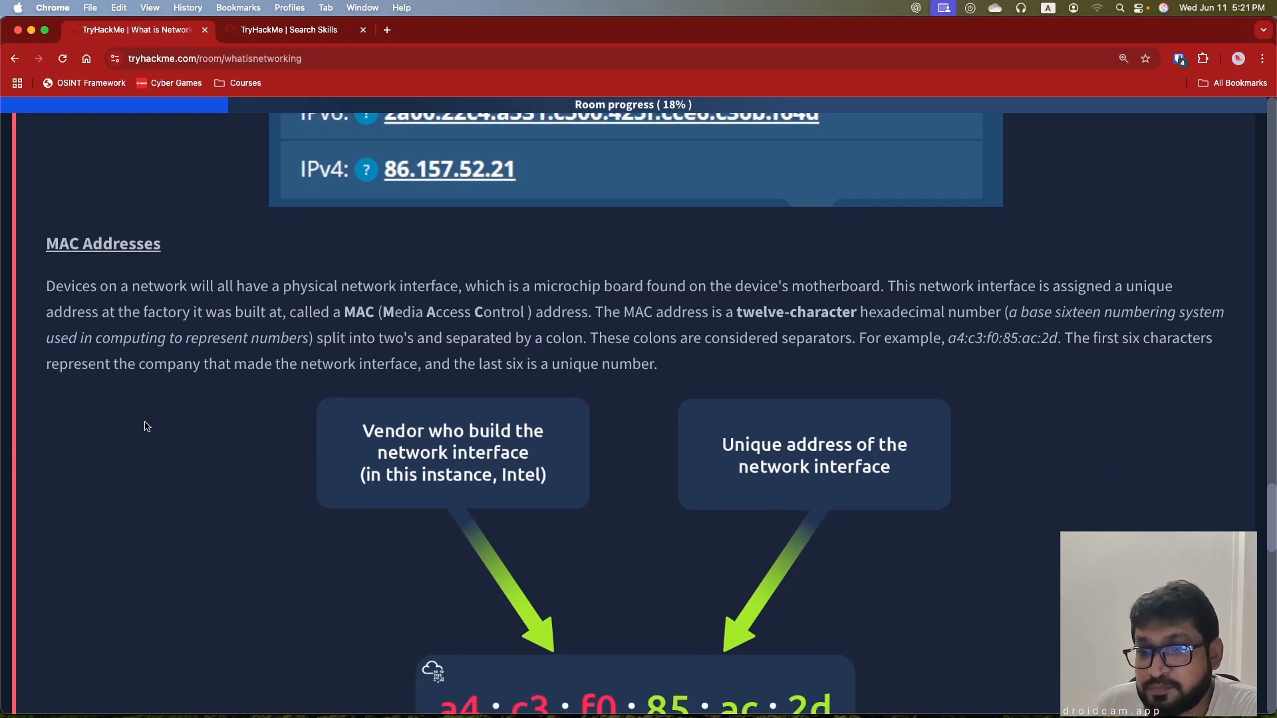
scroll(147, 426, down, 3)
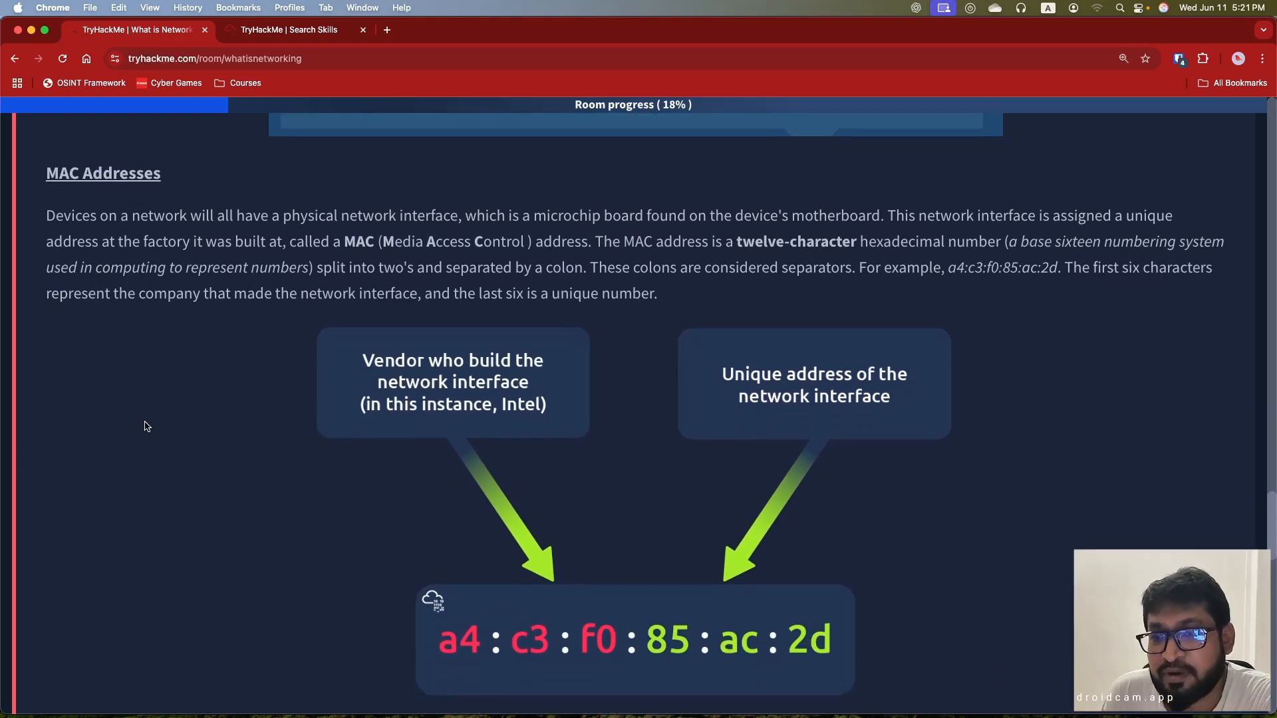
scroll(147, 426, down, 1)
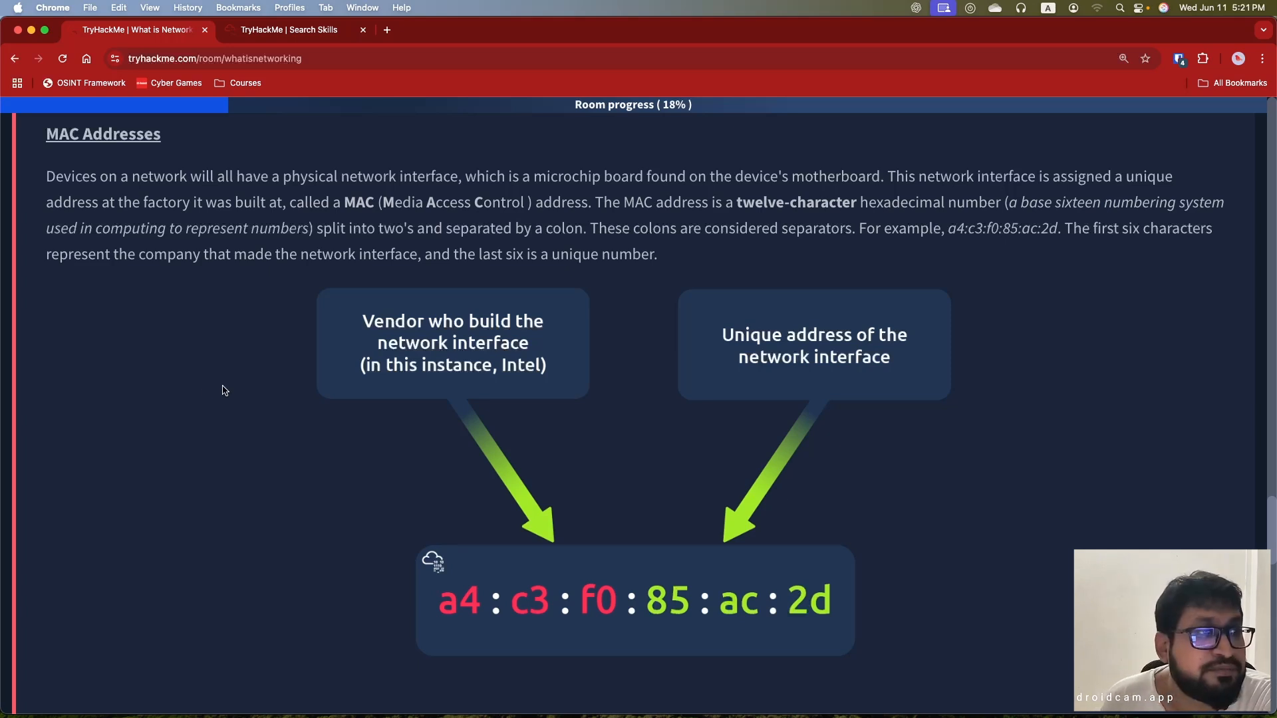
Switch the browser window to full screen.
click(44, 31)
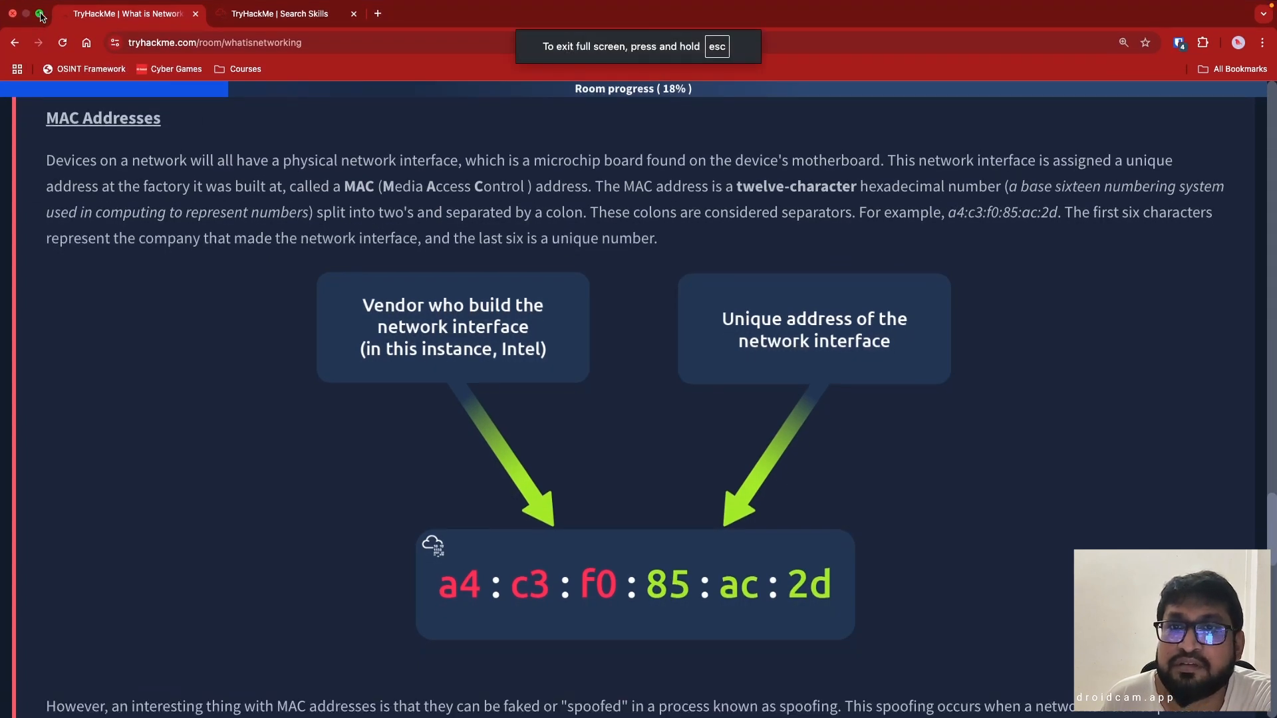
mouse_move(40, 15)
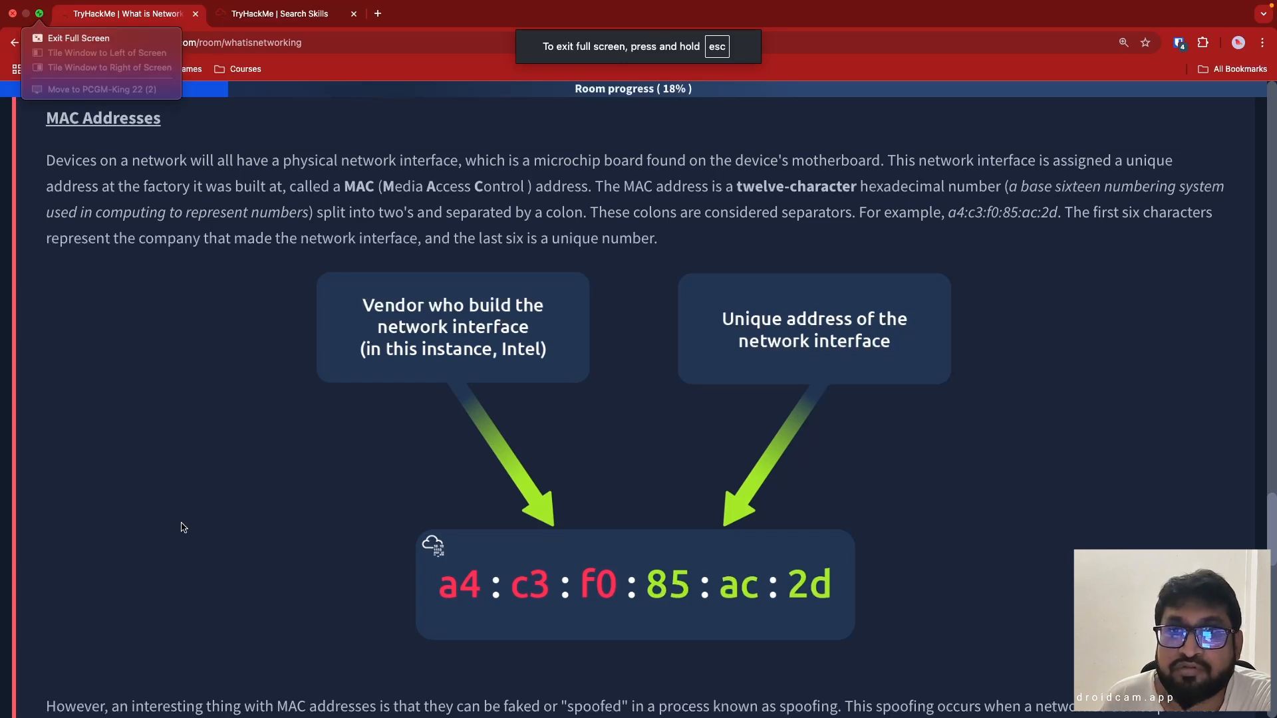
click(76, 41)
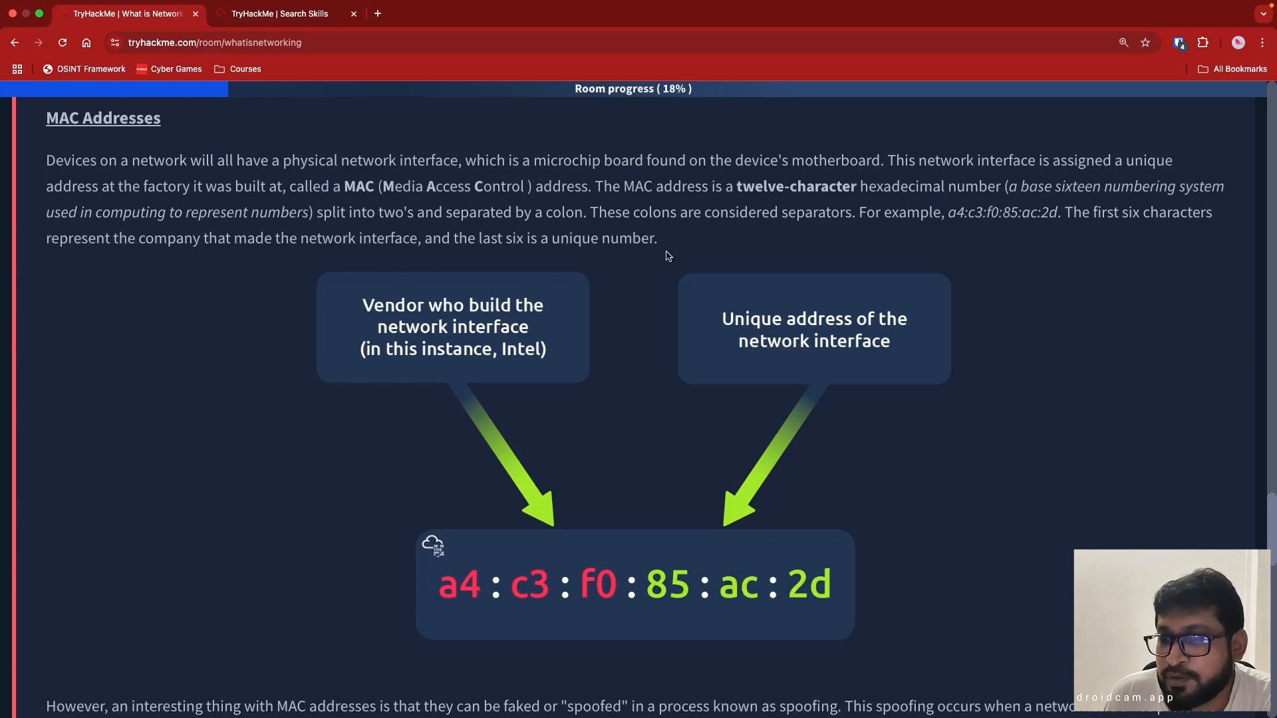
Review the MAC address diagram, then read the MAC spoofing explanation and the Practical instructions for the hotel Wi-Fi lab.
scroll(650, 314, down, 3)
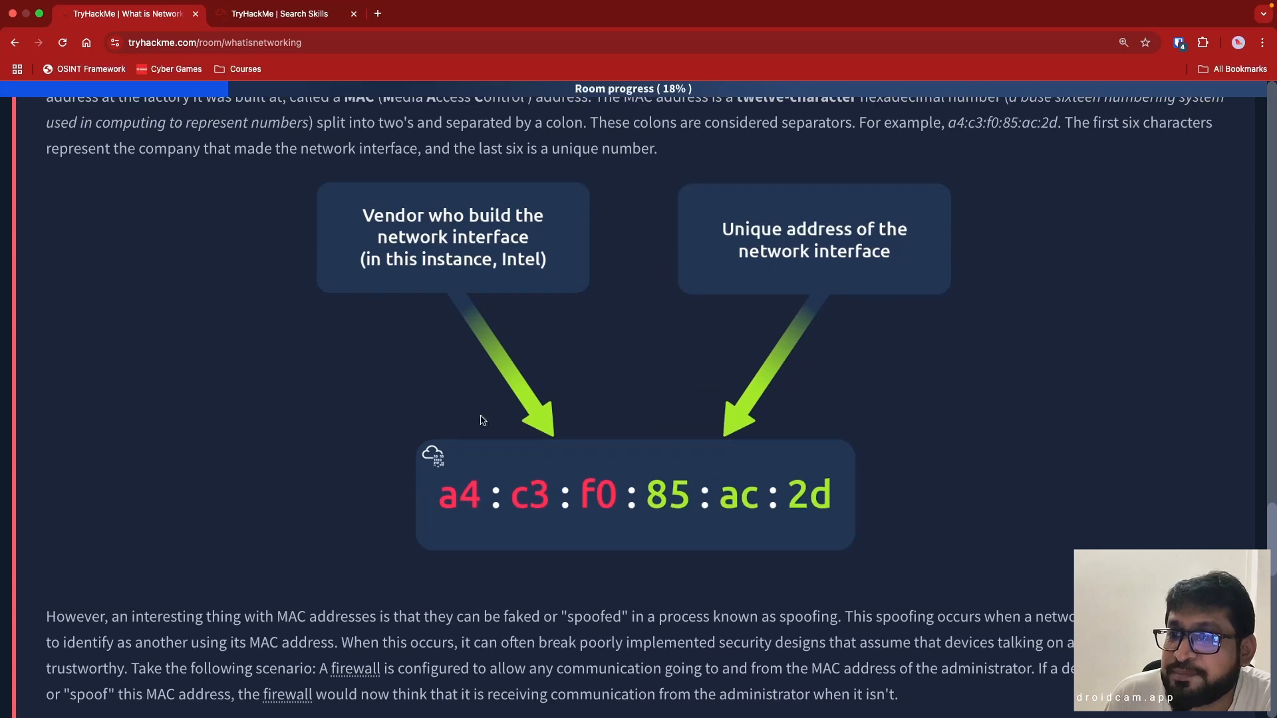
scroll(516, 371, up, 2)
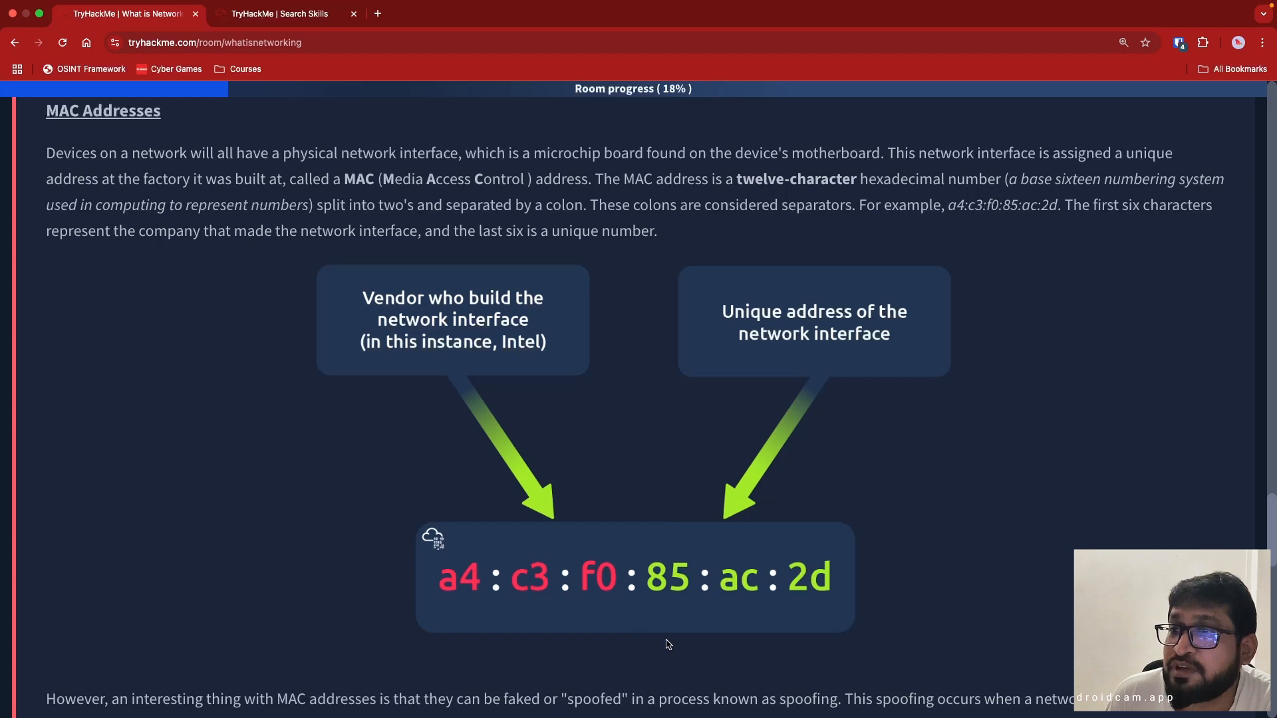
scroll(884, 598, down, 6)
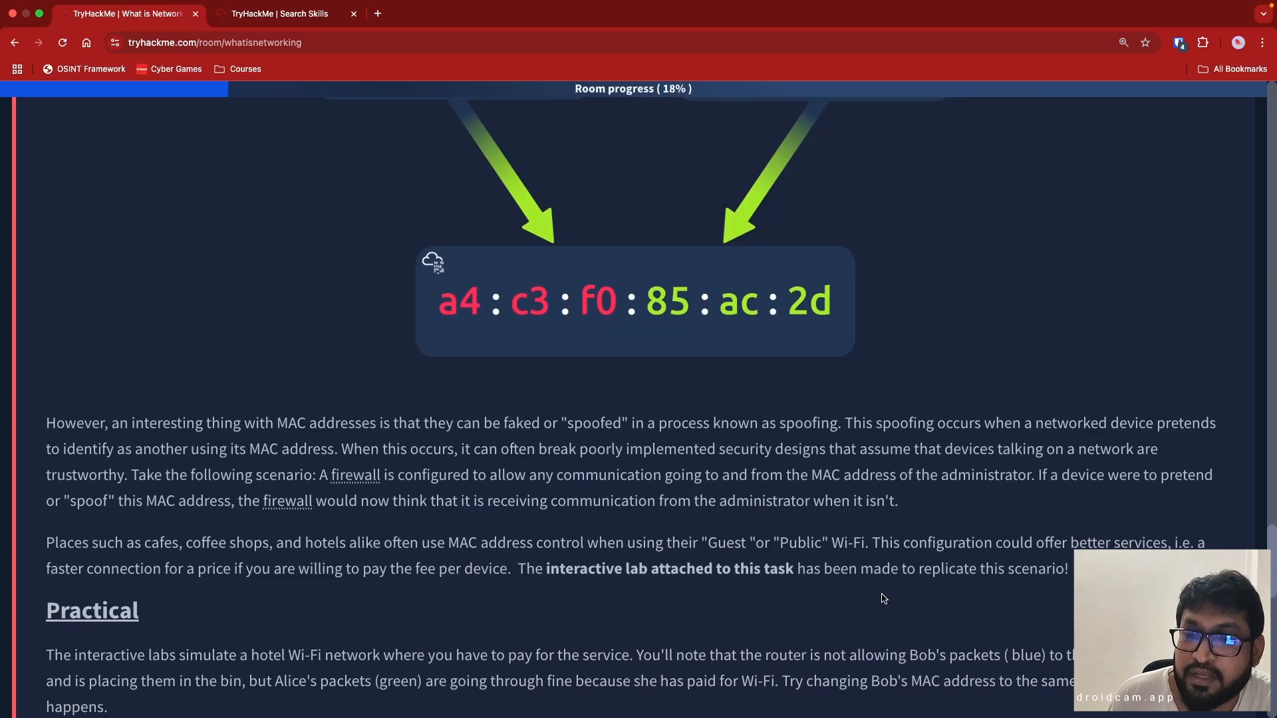
scroll(883, 598, down, 2)
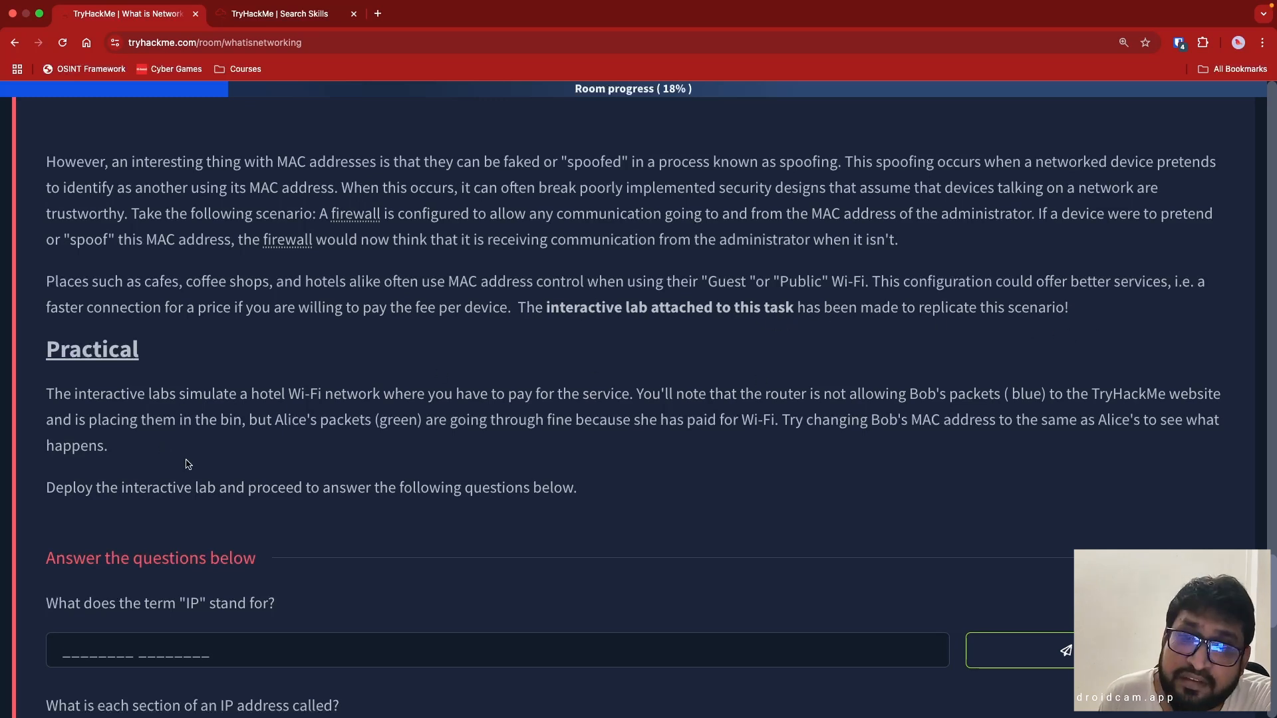
Open the interactive lab site attached to Task 3 alongside the task text.
scroll(166, 453, up, 20)
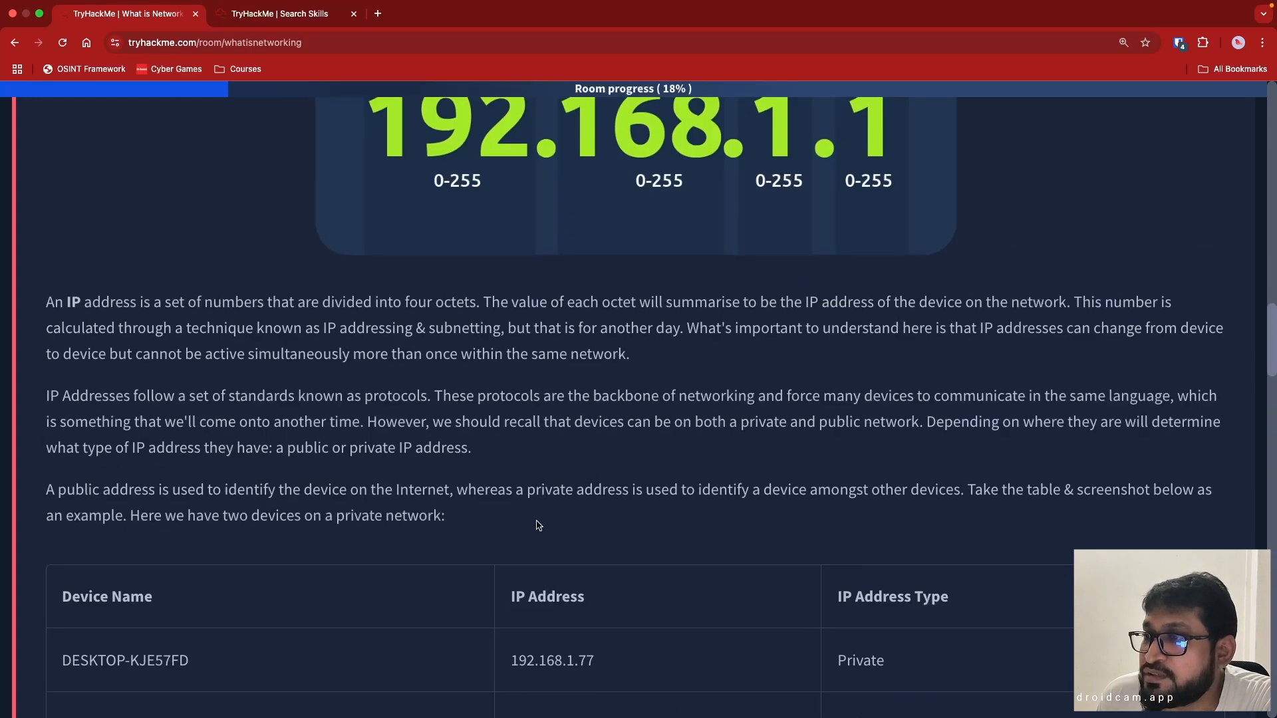
scroll(537, 526, up, 10)
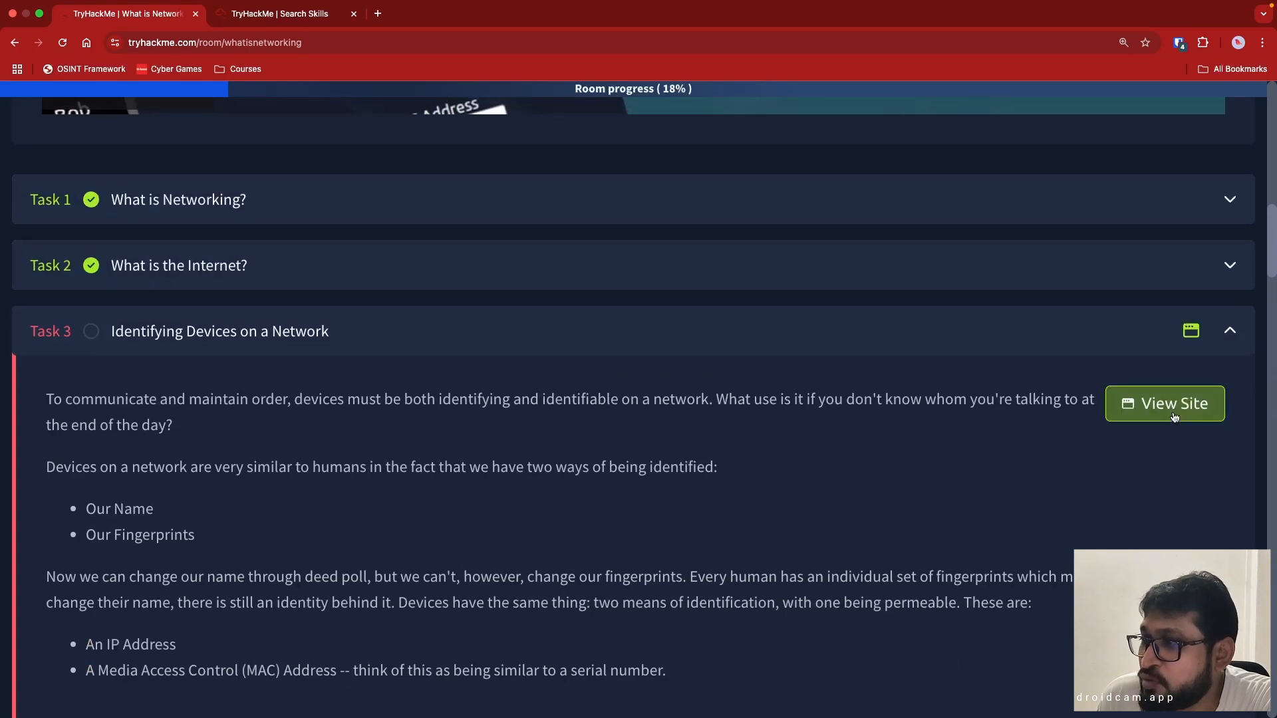
click(1175, 418)
scroll(407, 527, down, 15)
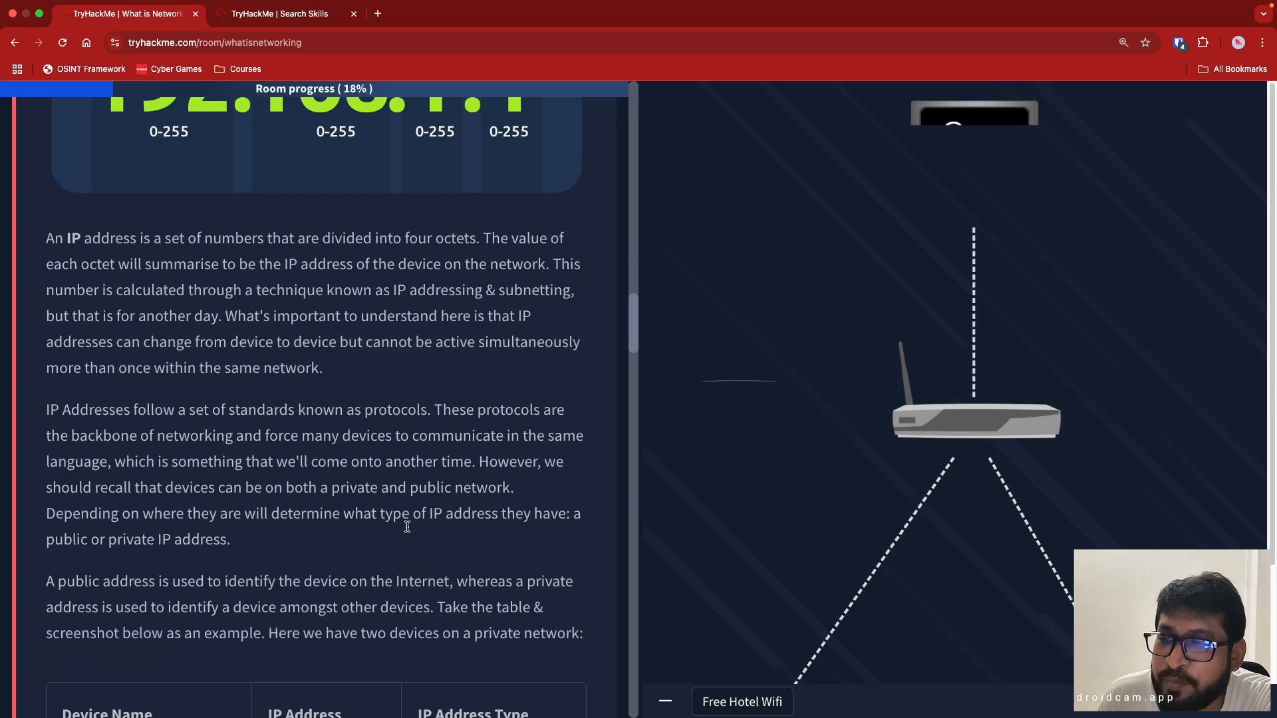
scroll(407, 527, down, 15)
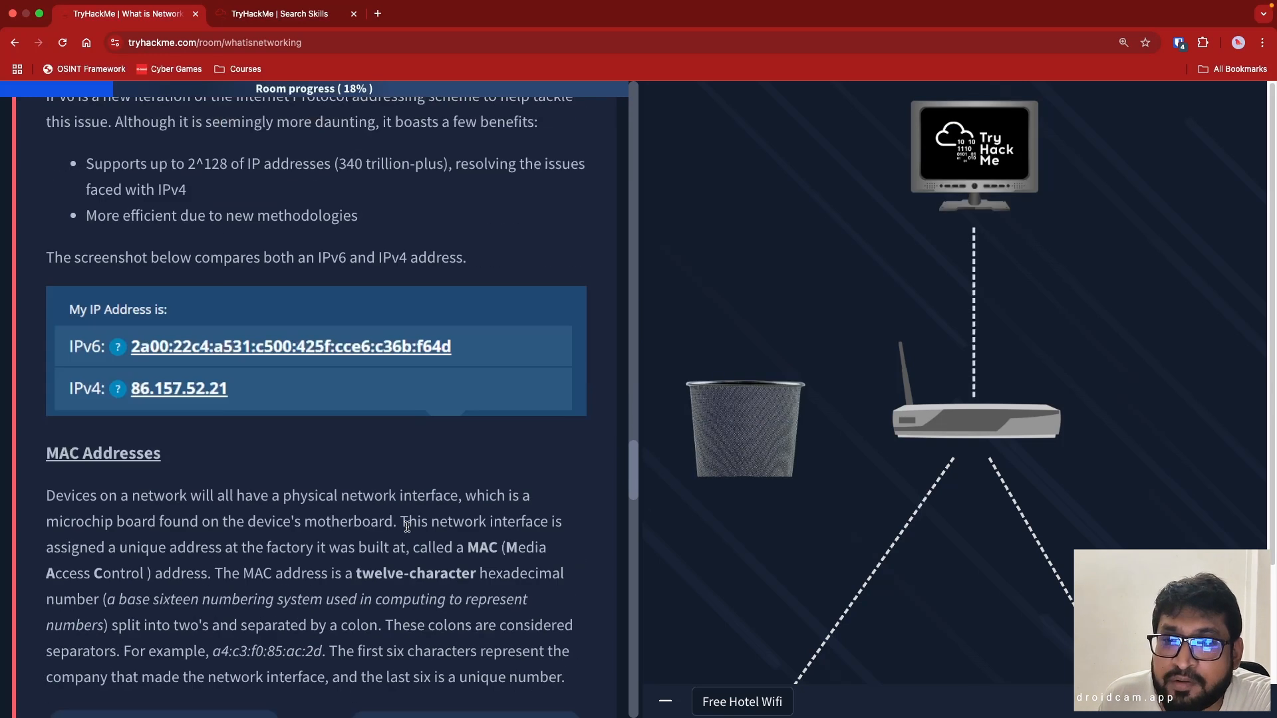
Examine the hotel Wi-Fi lab diagram with Bob, Alice, the router and the bin, and reread the Practical instructions on spoofing Bob's MAC address.
scroll(829, 433, down, 4)
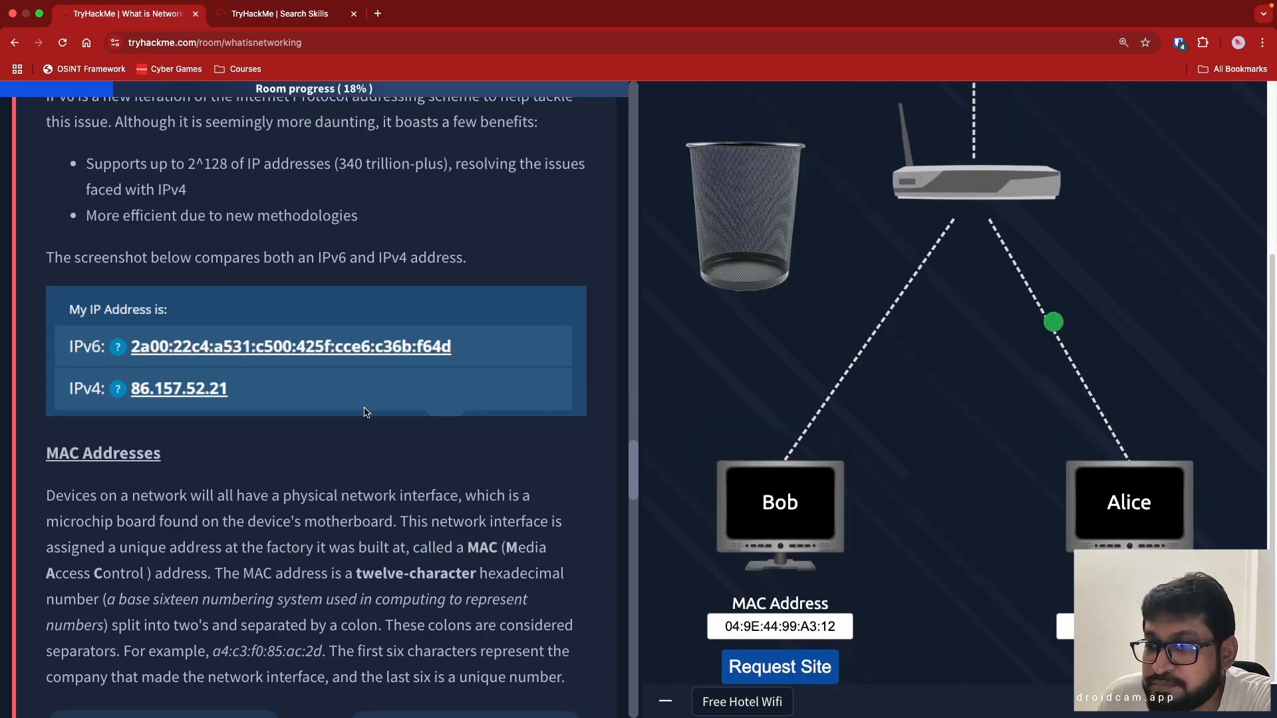
scroll(337, 414, down, 4)
scroll(337, 414, up, 3)
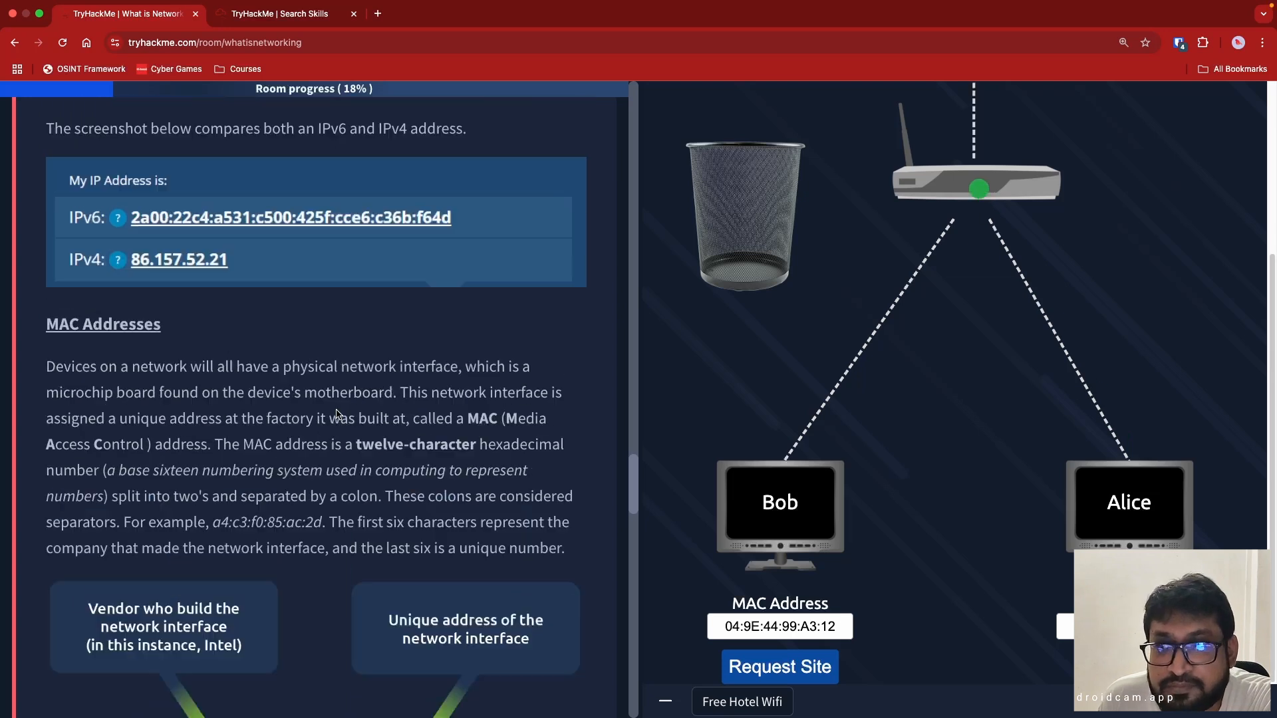
scroll(337, 414, down, 10)
scroll(338, 413, down, 12)
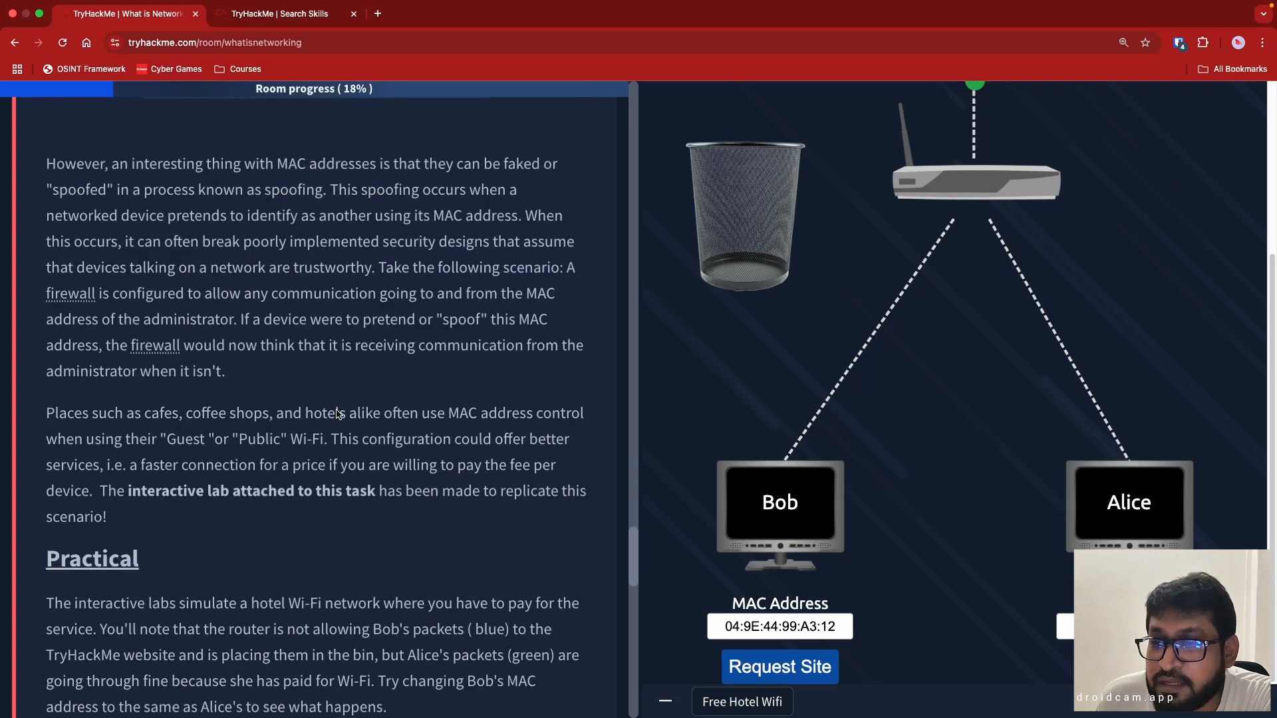
scroll(338, 414, up, 1)
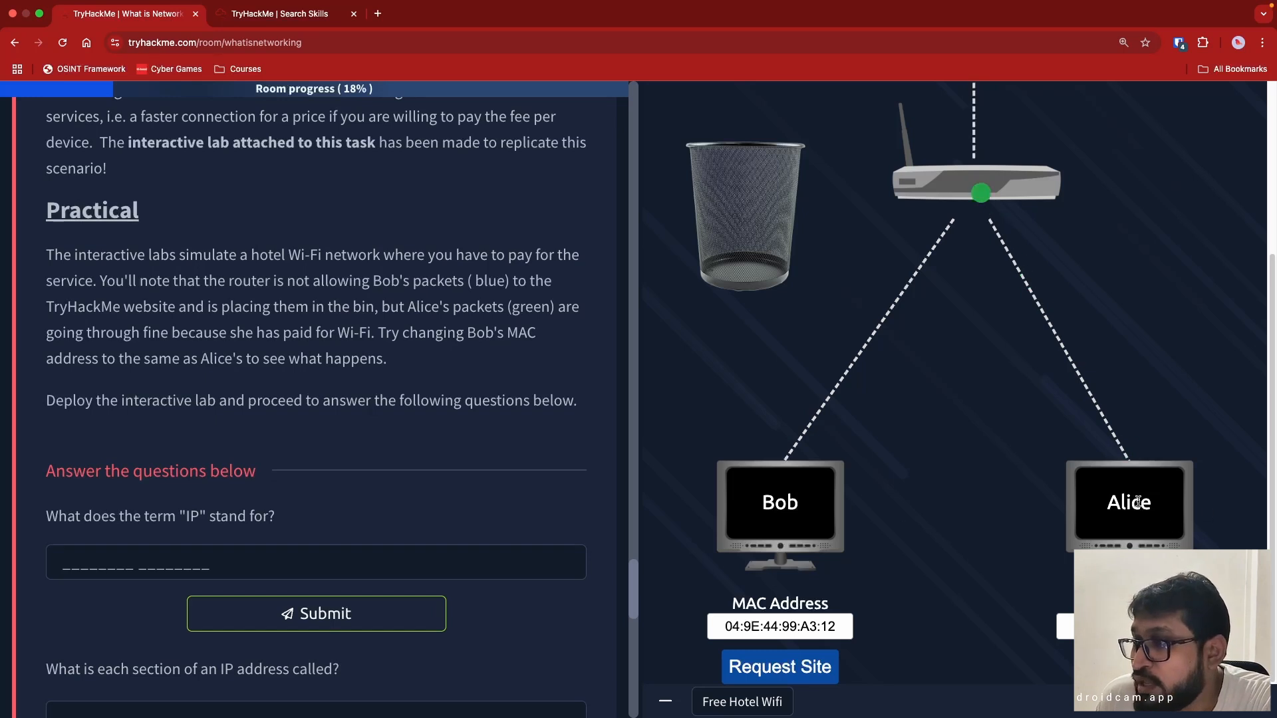
scroll(1062, 524, up, 3)
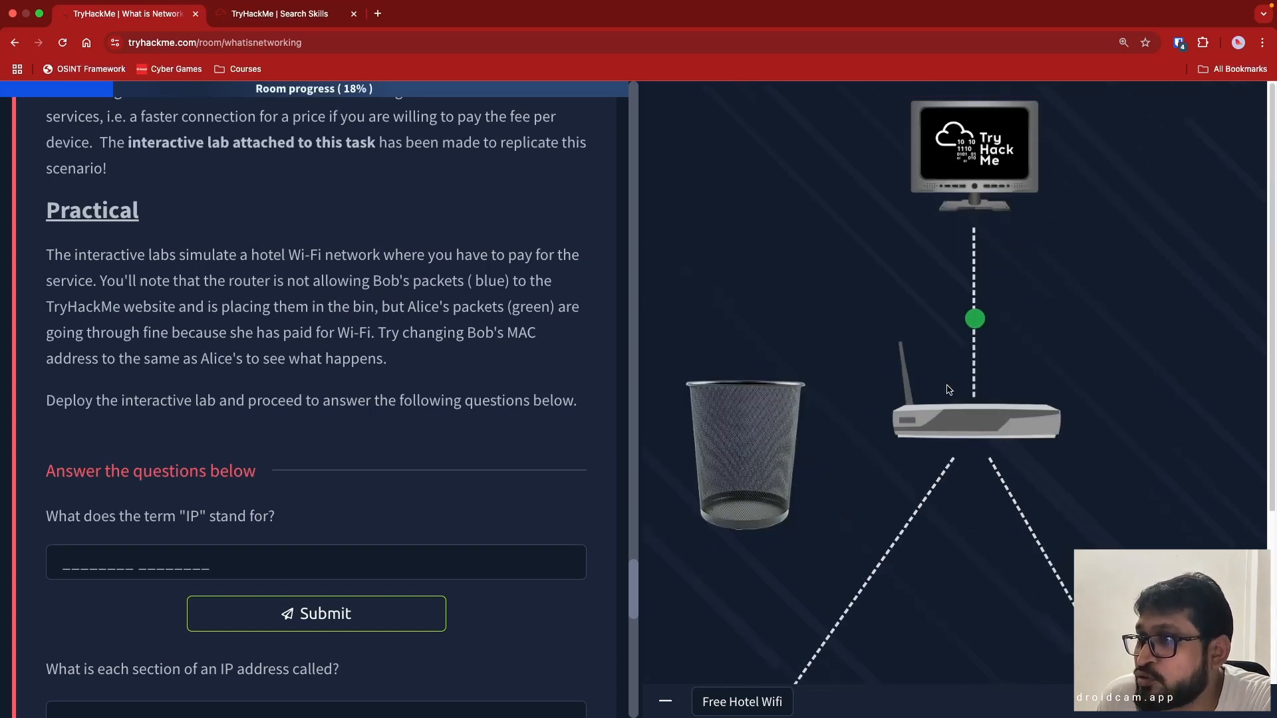
scroll(961, 492, down, 3)
click(801, 675)
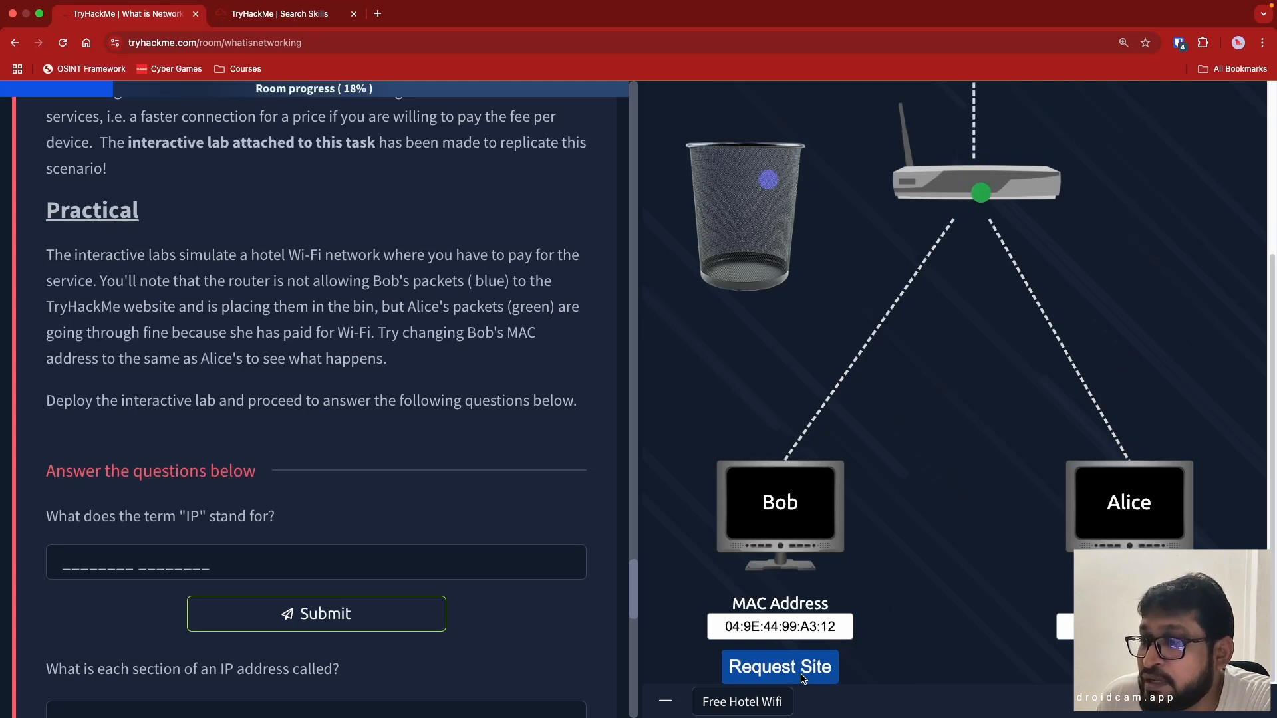
click(792, 669)
scroll(928, 599, up, 3)
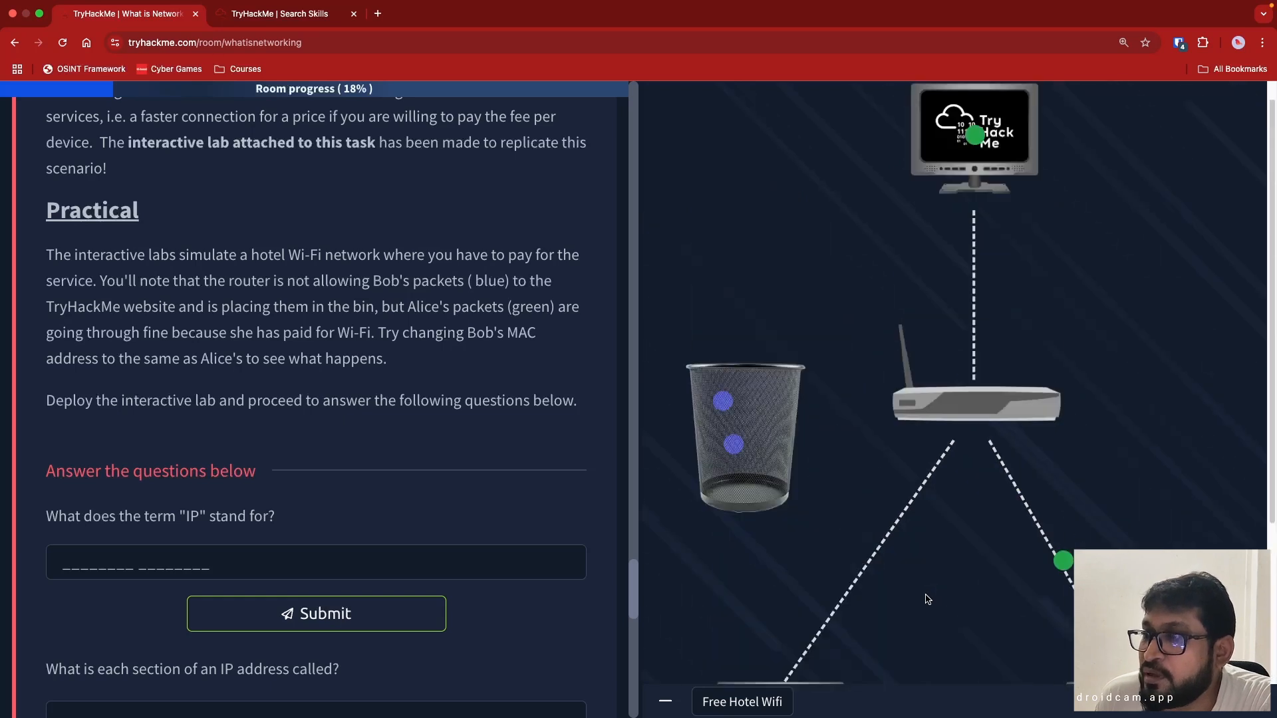
scroll(926, 431, down, 3)
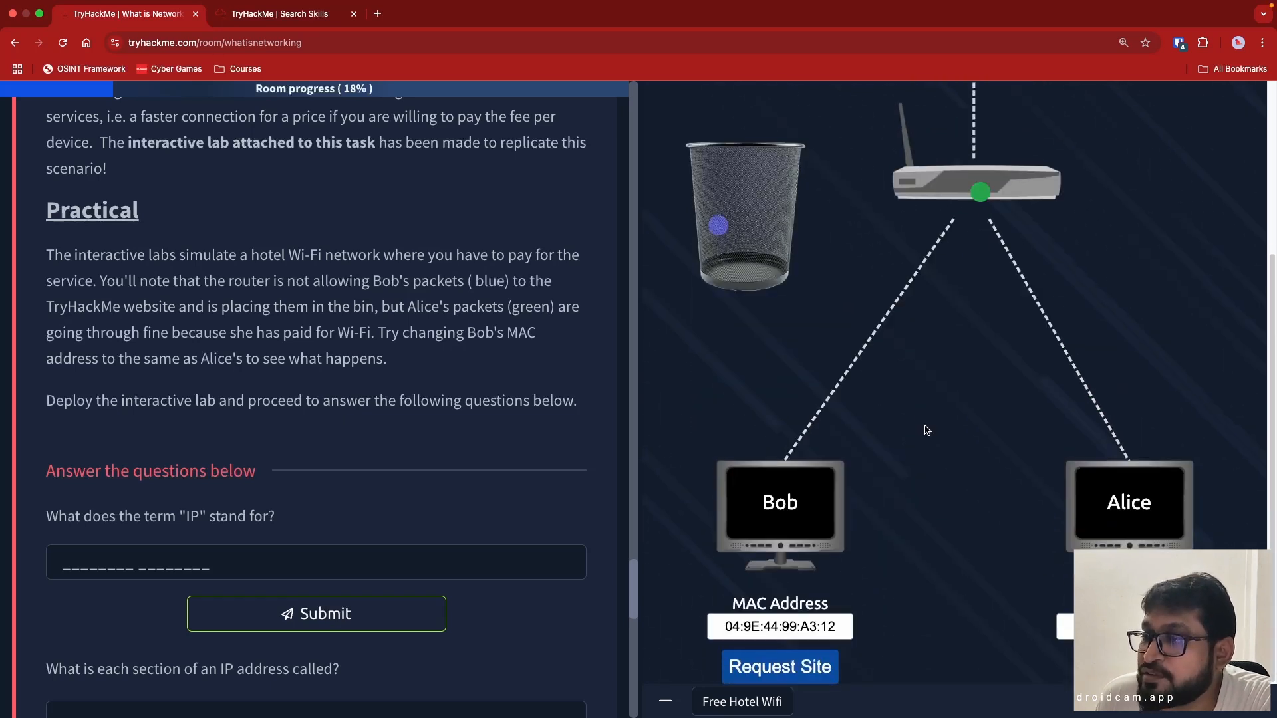
click(768, 675)
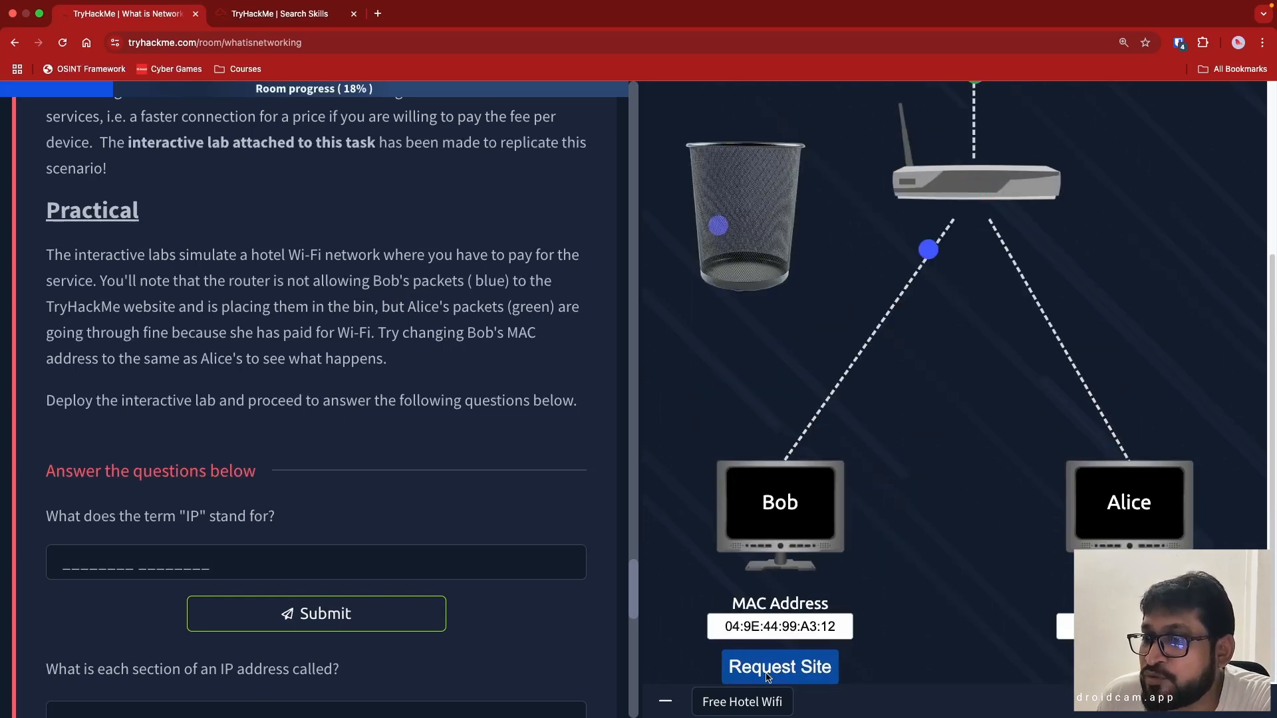
click(758, 675)
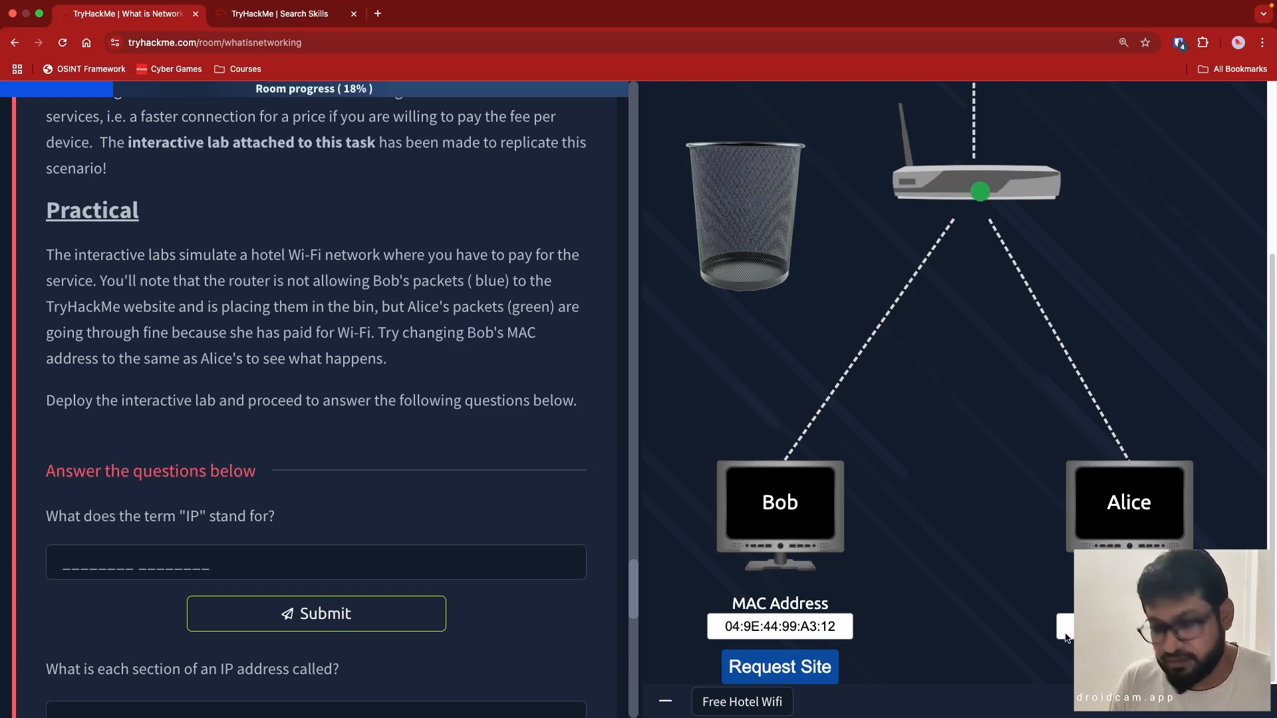
Set Bob's MAC address to 00:12:32:2F:33:39 to spoof Alice's, and request the site from his computer.
key(super+space)
key(Escape)
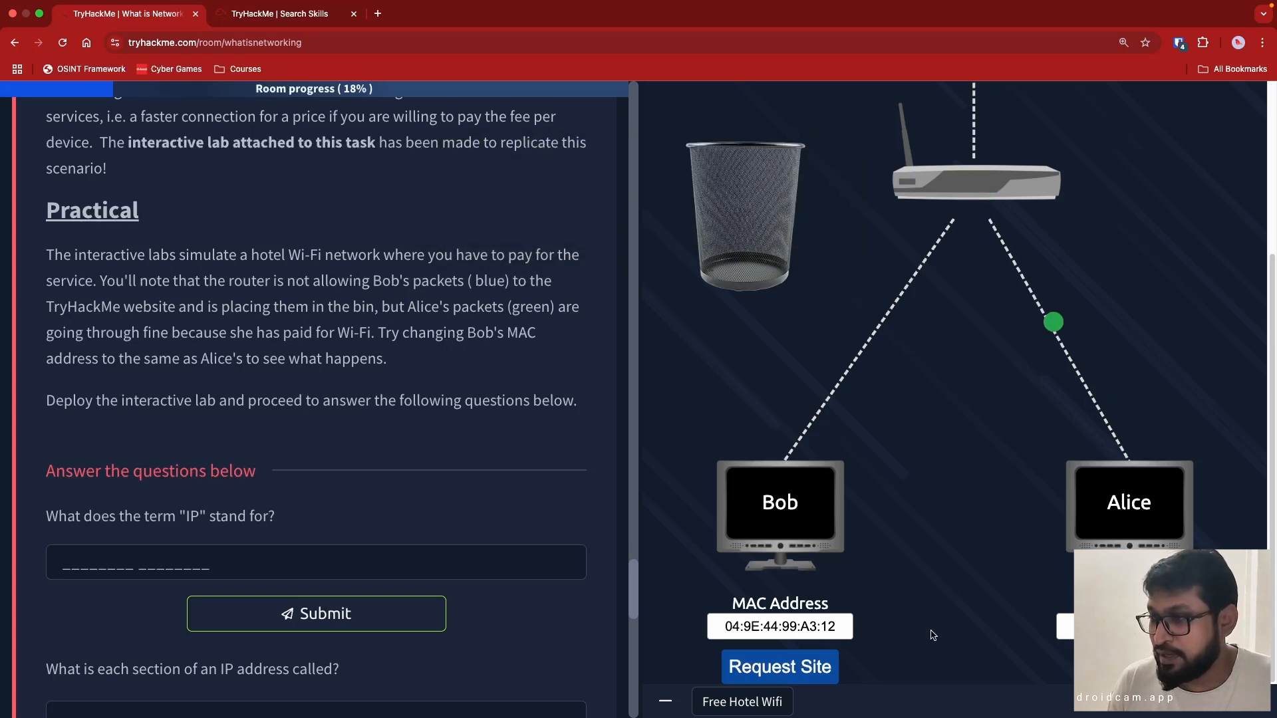
drag(850, 626, 728, 627)
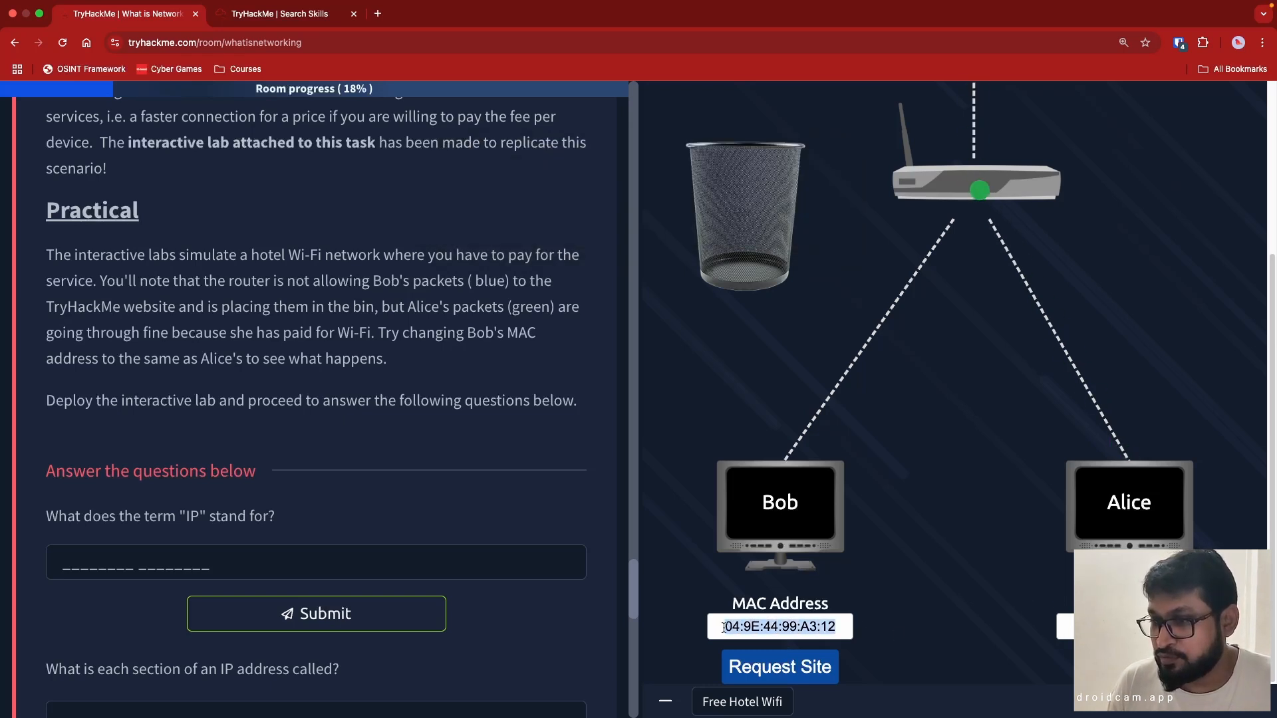
text(00:12:32:2F:33:39)
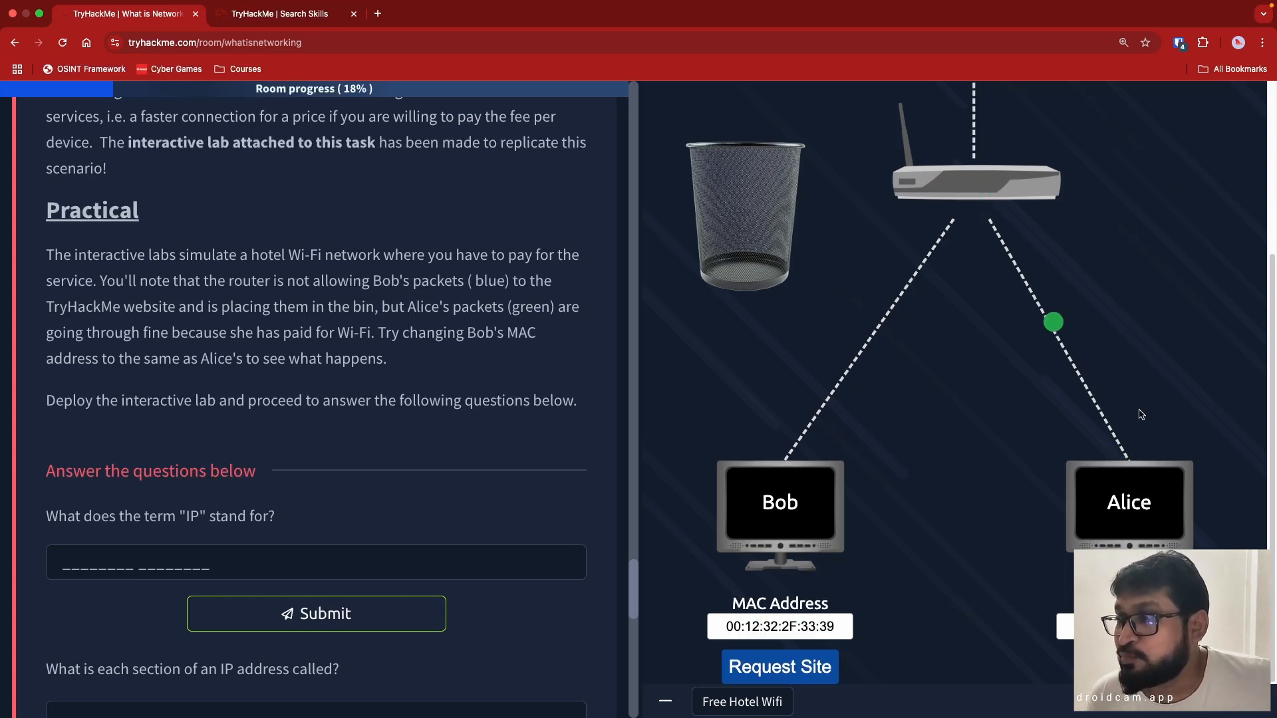
click(775, 673)
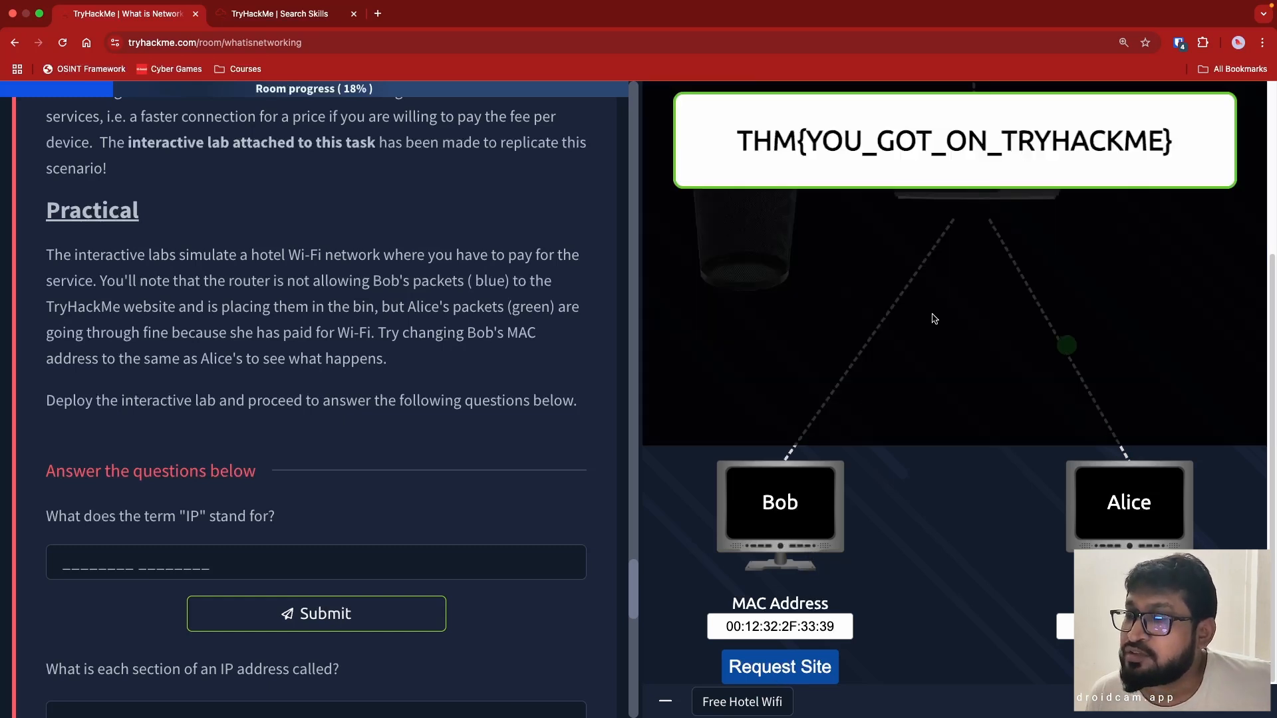
Copy the flag THM{YOU_GOT_ON_TRYHACKME} from the lab and submit it as the answer to Task 3's flag question.
drag(1183, 137, 727, 140)
key(super+c)
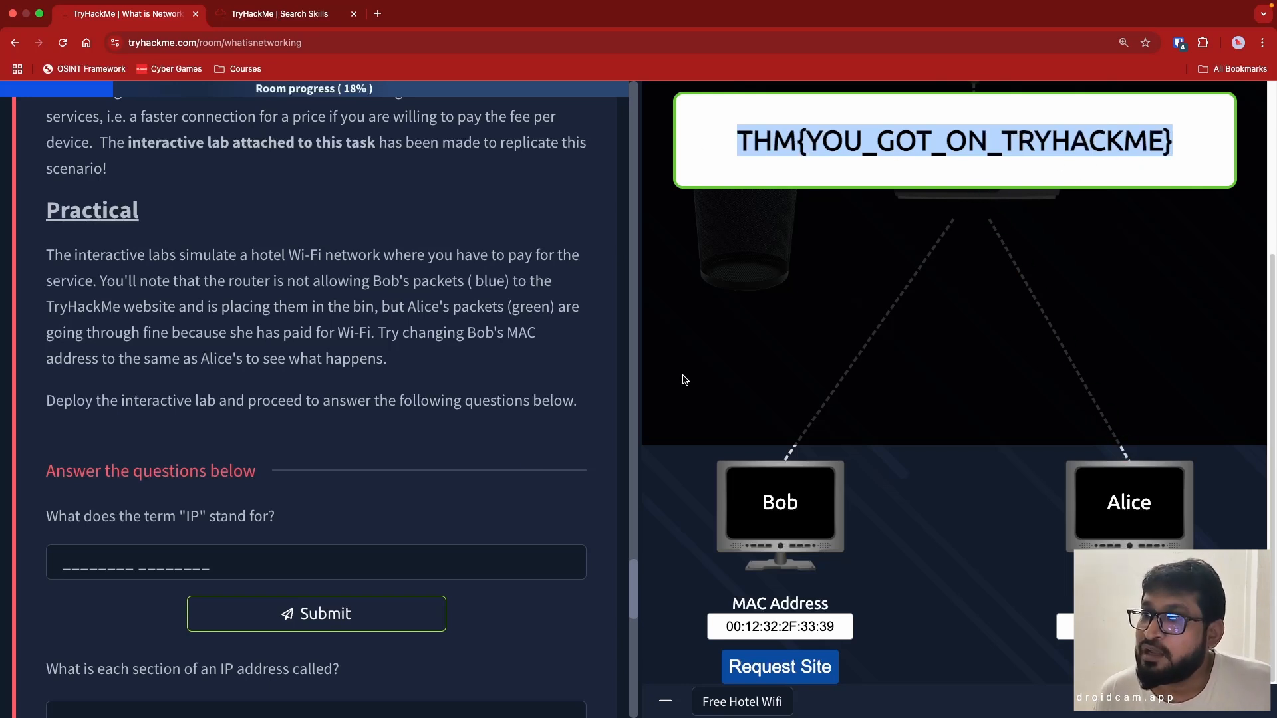
scroll(429, 560, down, 5)
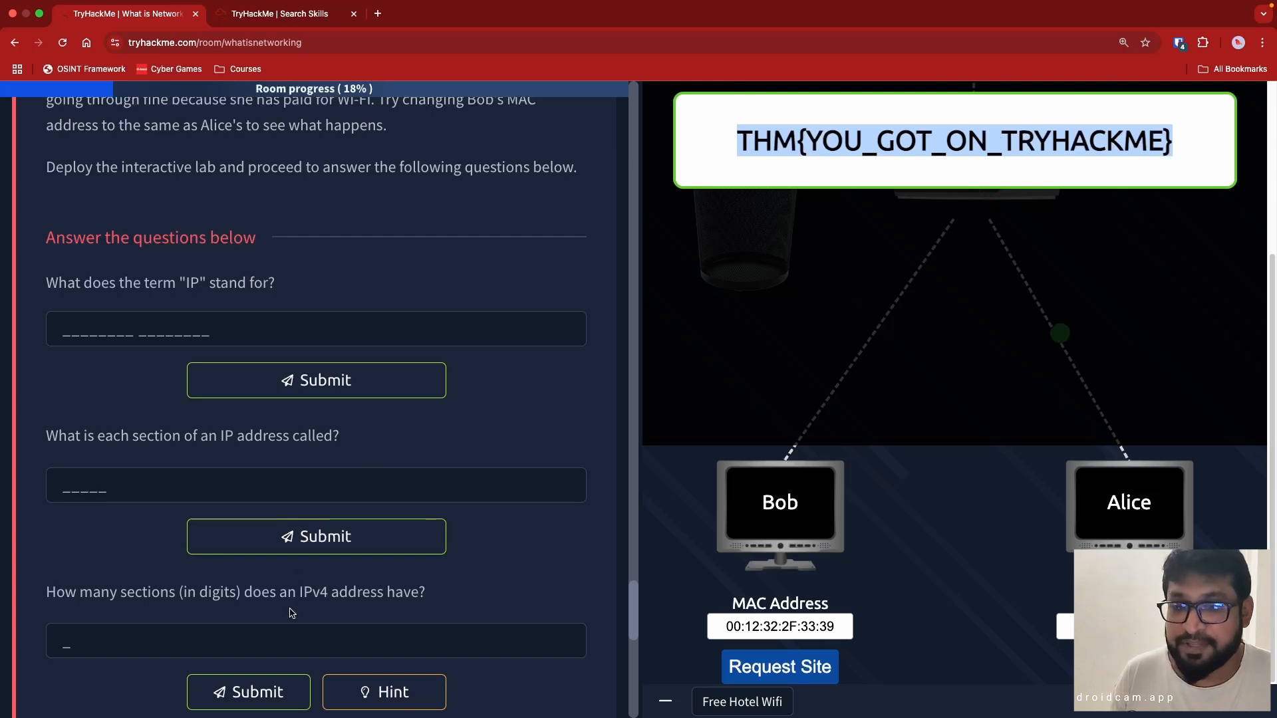
scroll(319, 542, down, 4)
scroll(322, 550, down, 4)
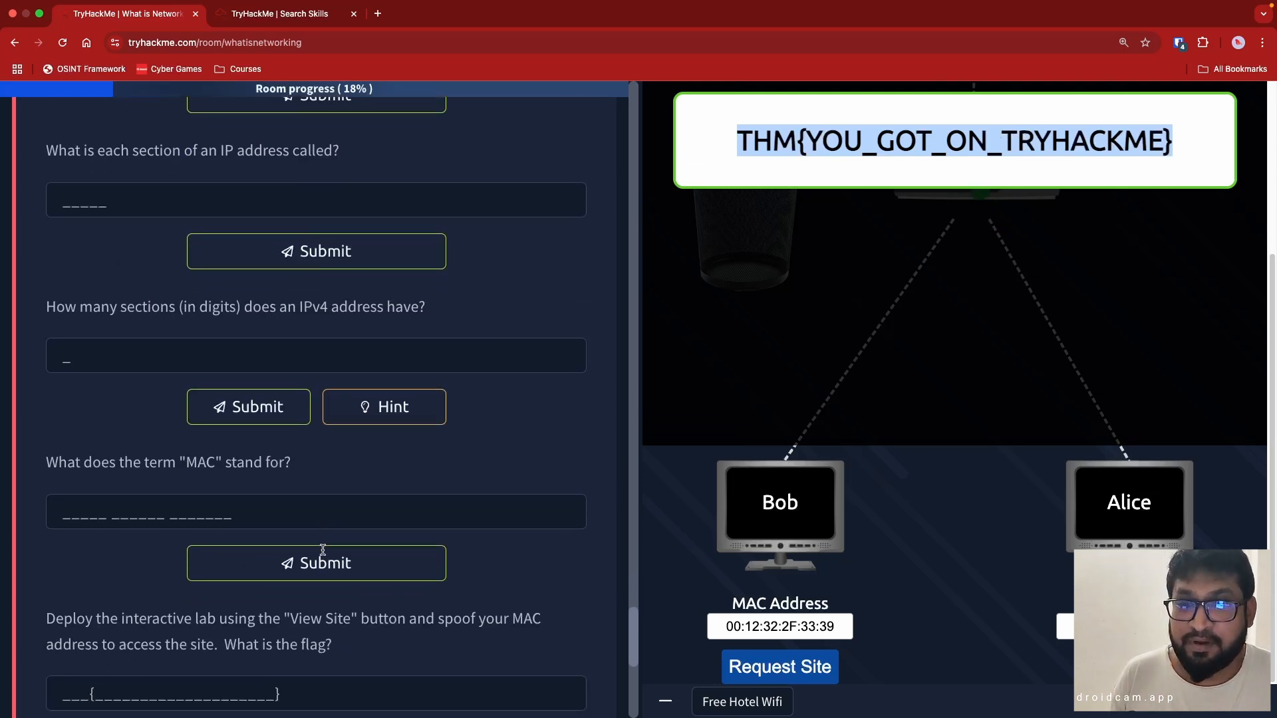
scroll(324, 552, up, 4)
scroll(324, 553, down, 2)
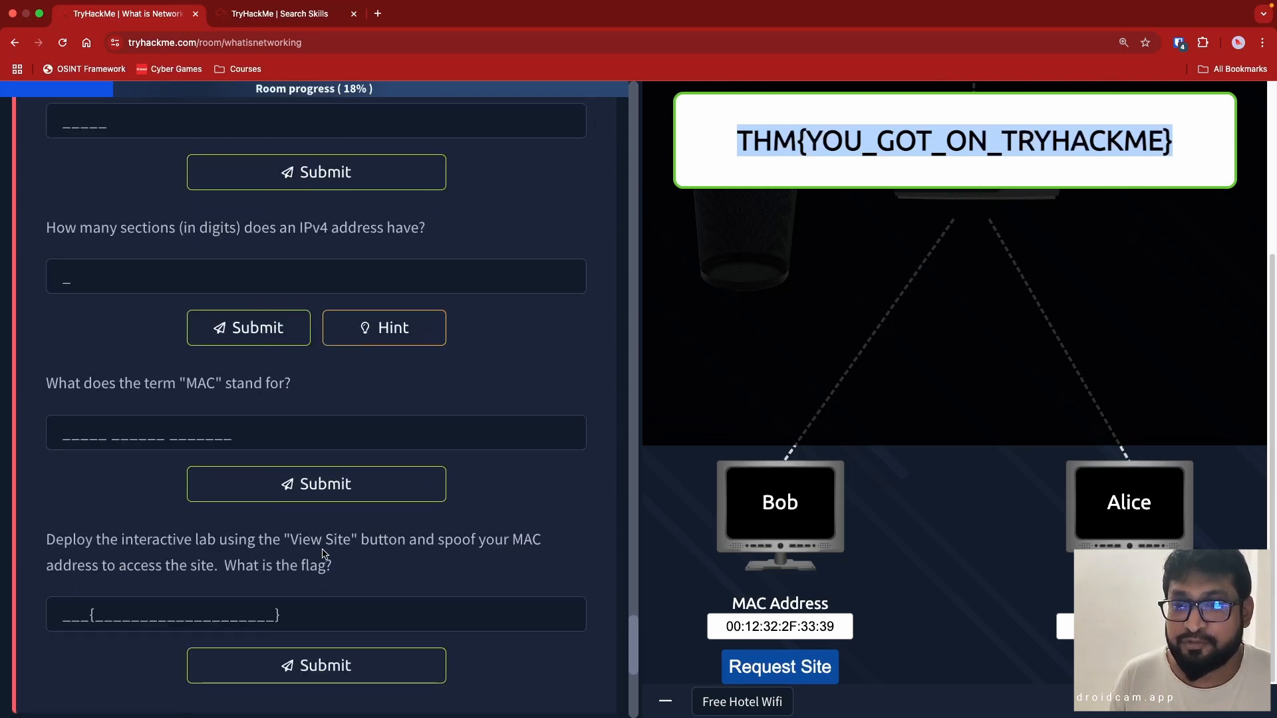
click(319, 566)
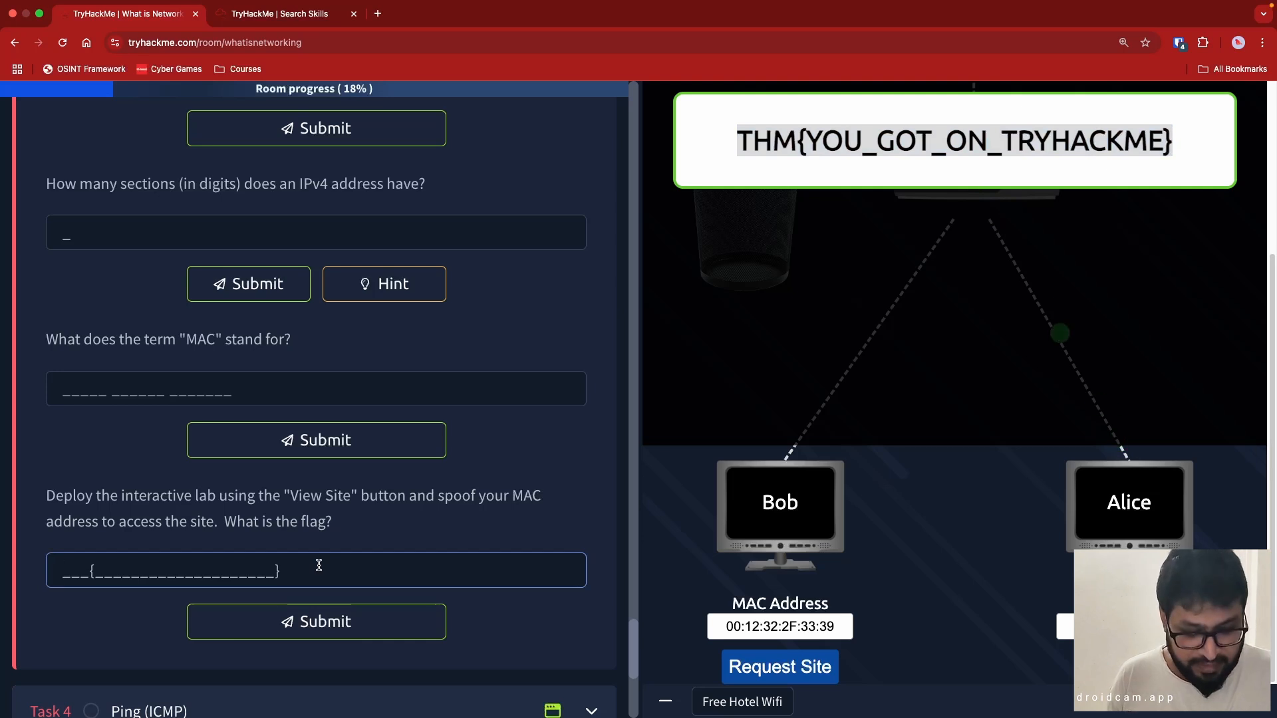
key(super+v)
click(336, 621)
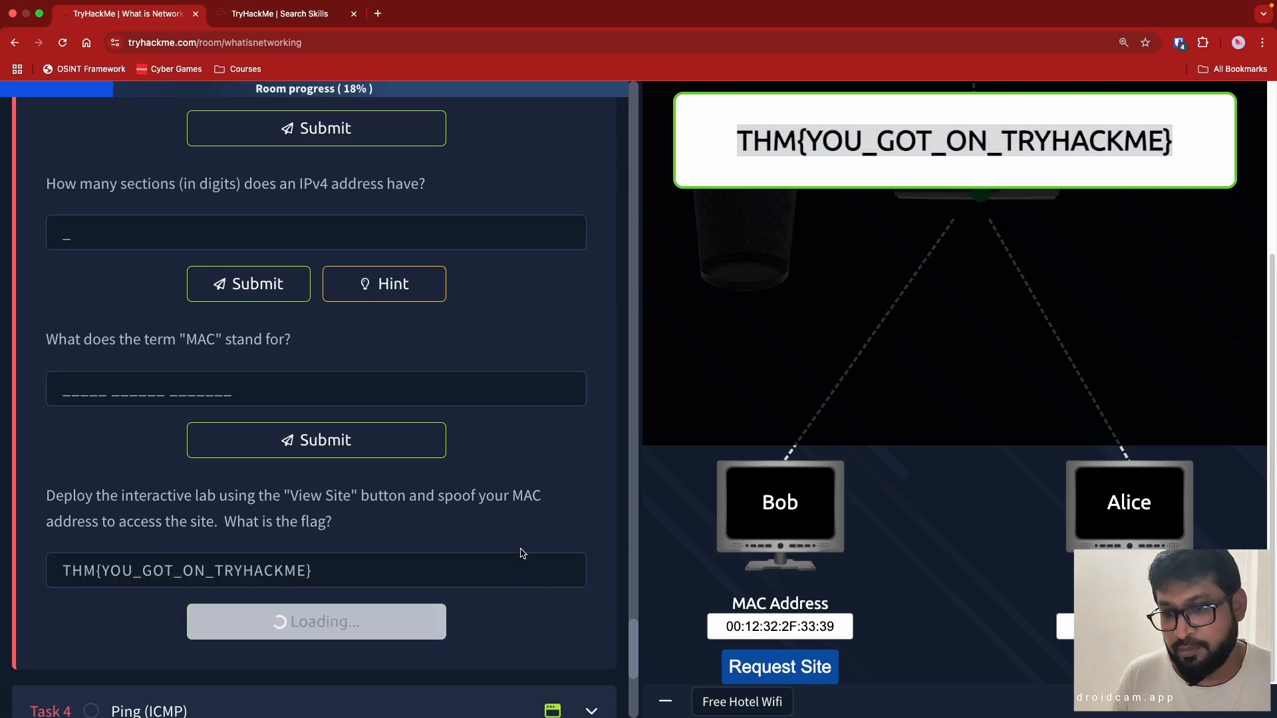
Answer the question about what the term "IP" stands for with "internet protocol" and submit it.
scroll(522, 555, up, 6)
scroll(522, 553, up, 1)
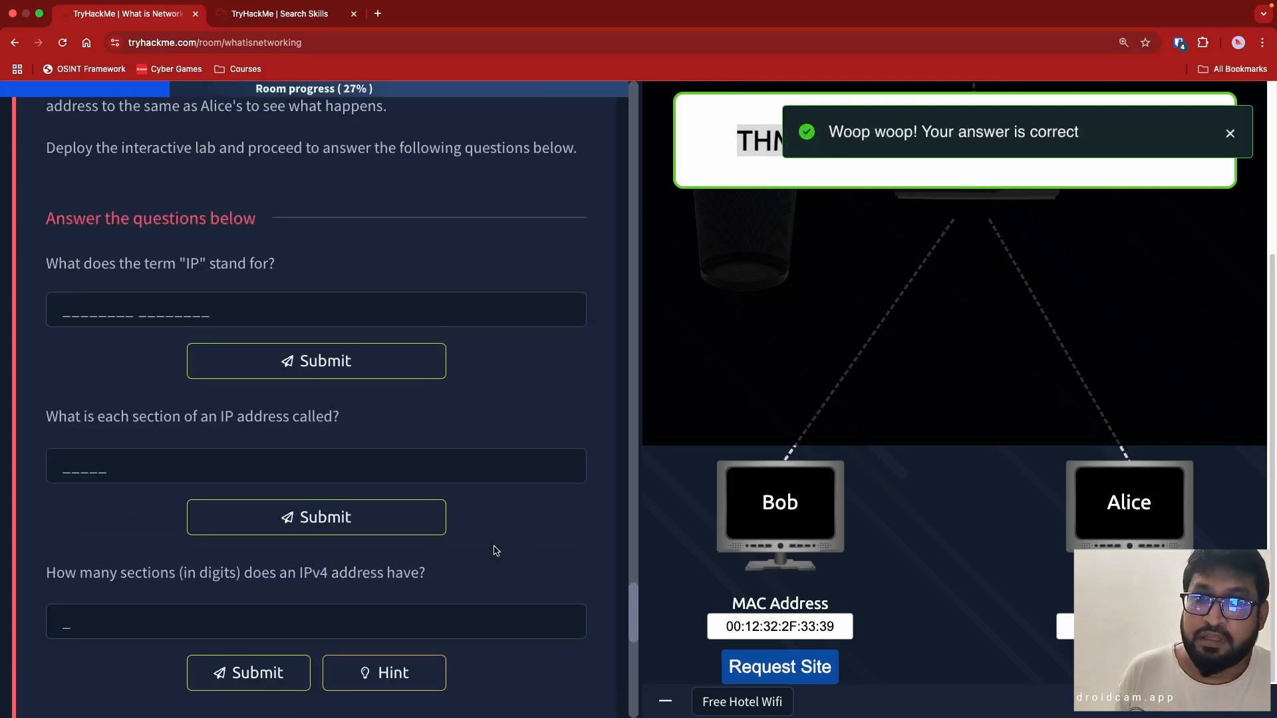
click(297, 306)
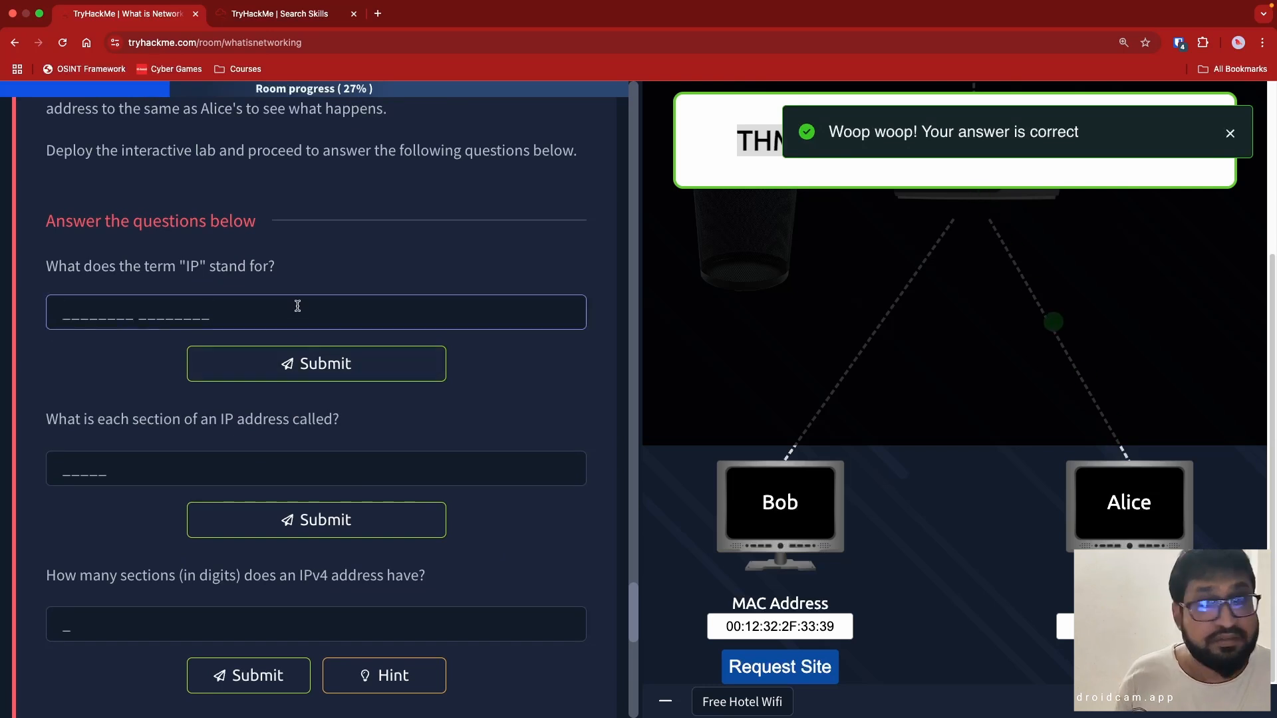
text(internet)
key(BackSpace)
key(BackSpace)
key(BackSpace)
key(BackSpace)
key(BackSpace)
key(BackSpace)
key(BackSpace)
key(BackSpace)
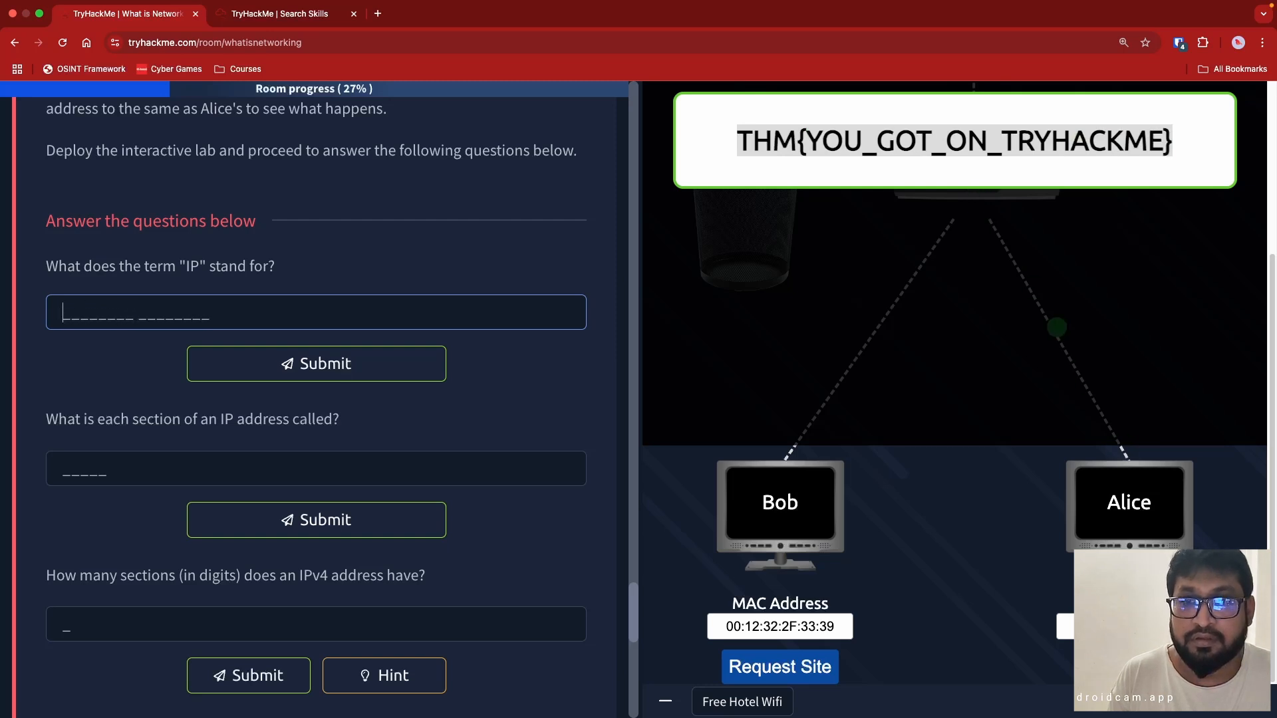
text(iinterne t)
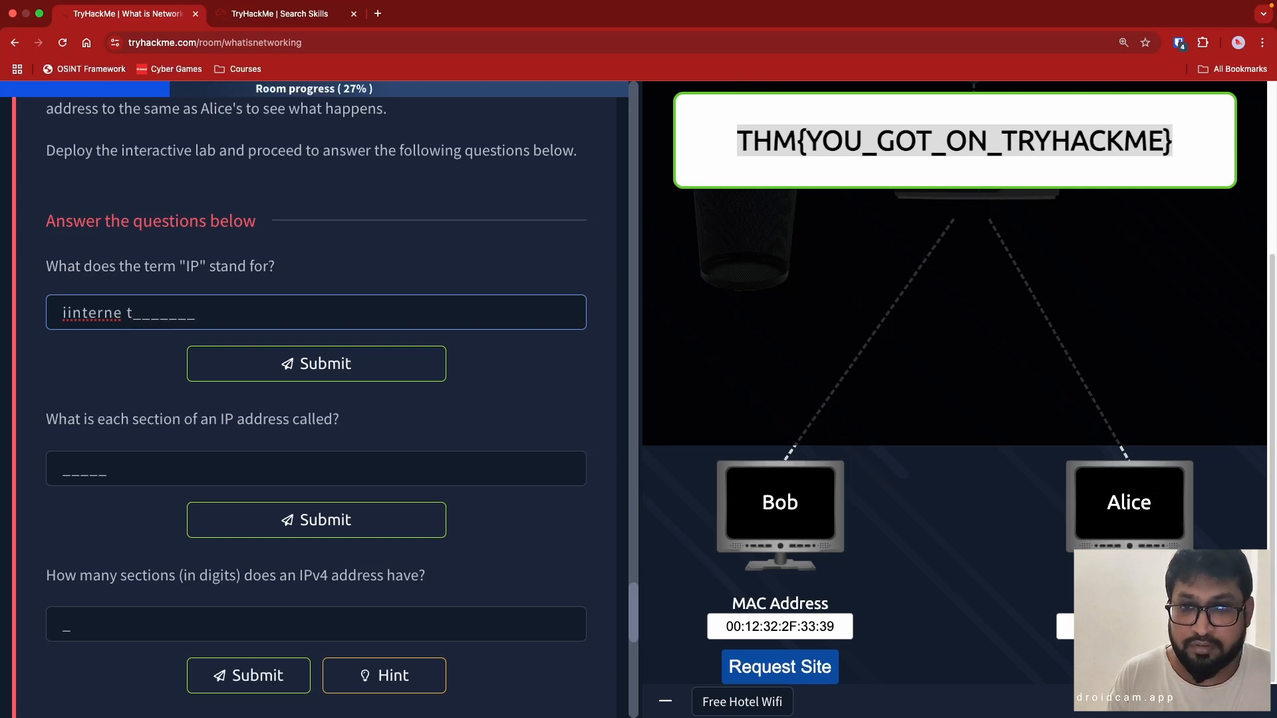
key(super+a)
key(BackSpace)
text(internet)
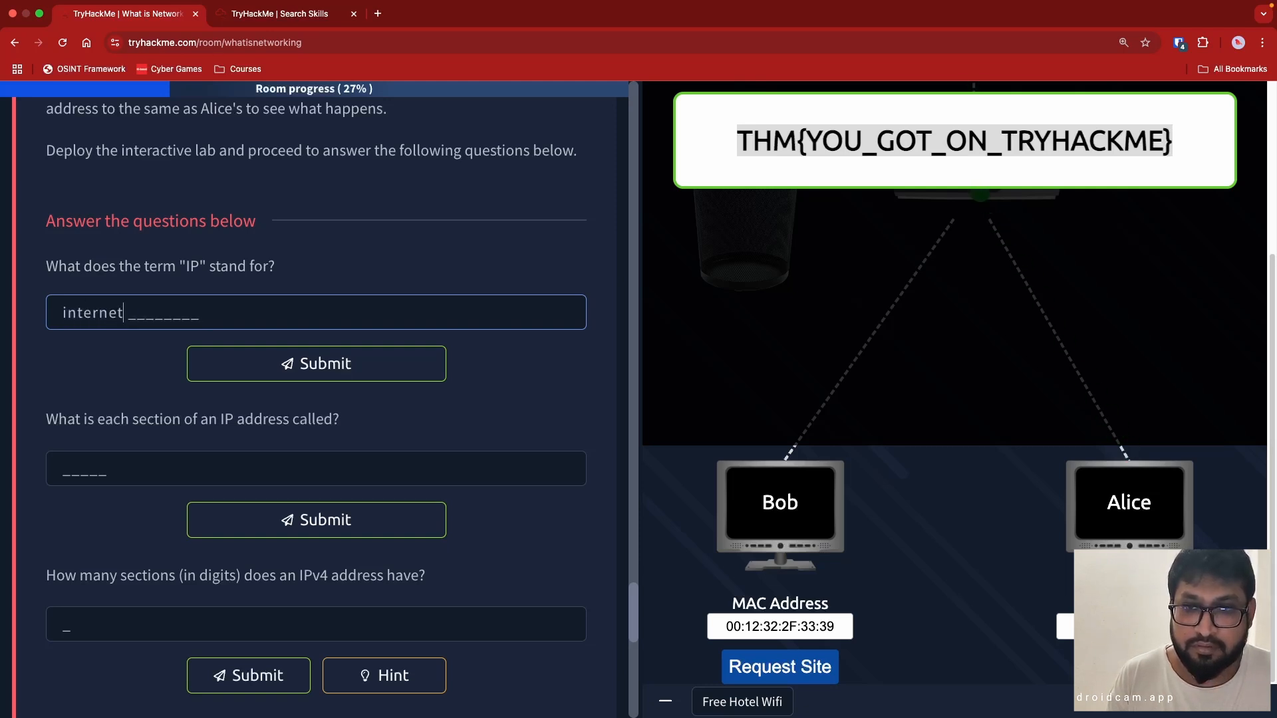
text( protocol)
click(314, 364)
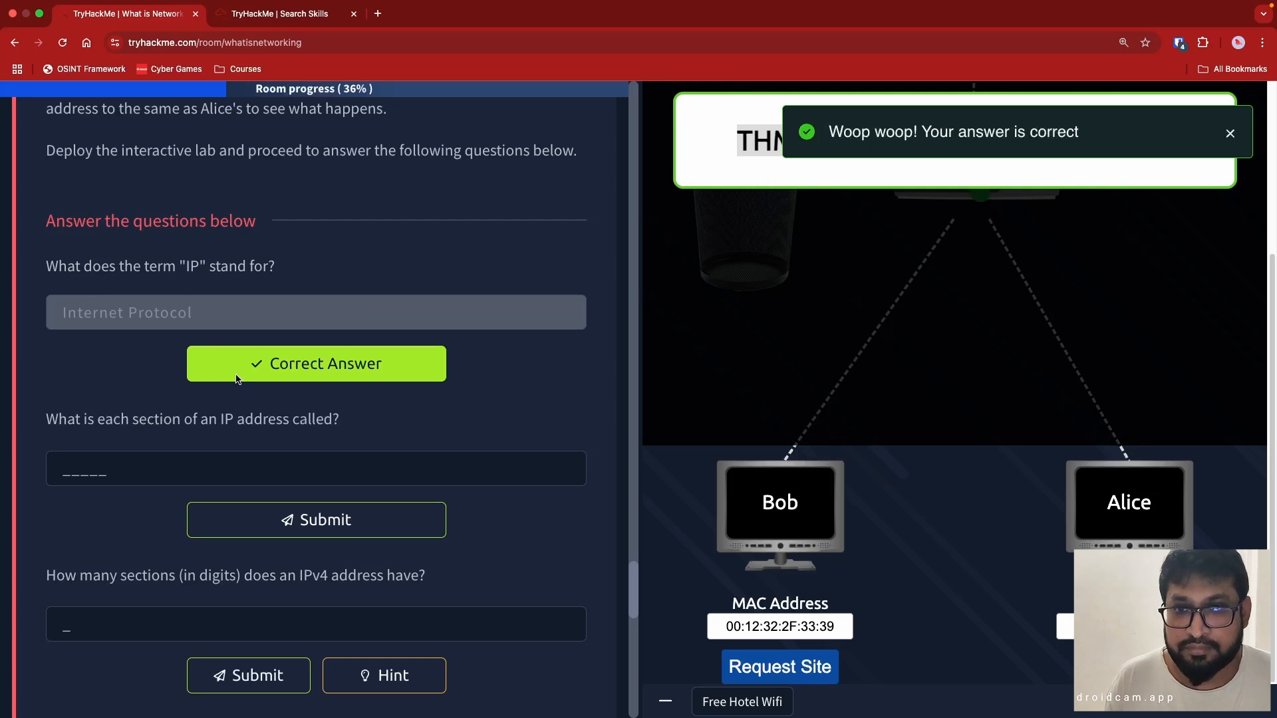
Submit "octet" as the answer to what each section of an IP address is called.
scroll(200, 399, down, 1)
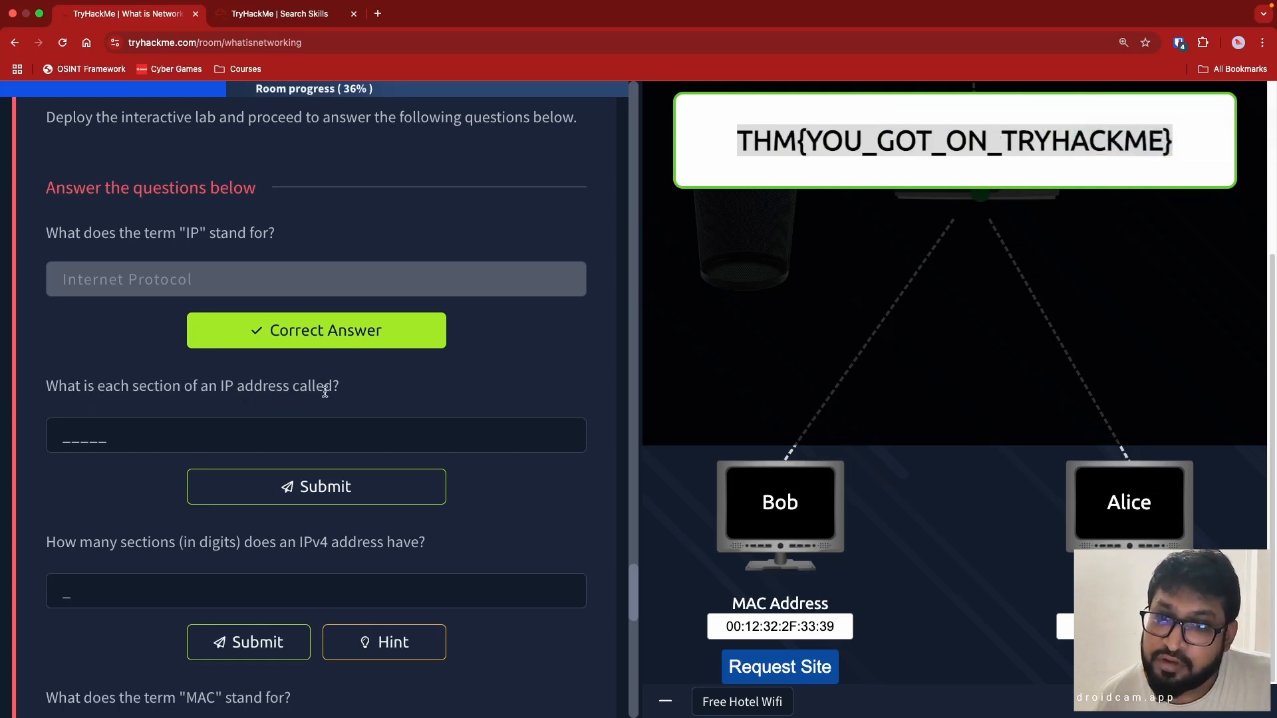
click(306, 440)
text(octet)
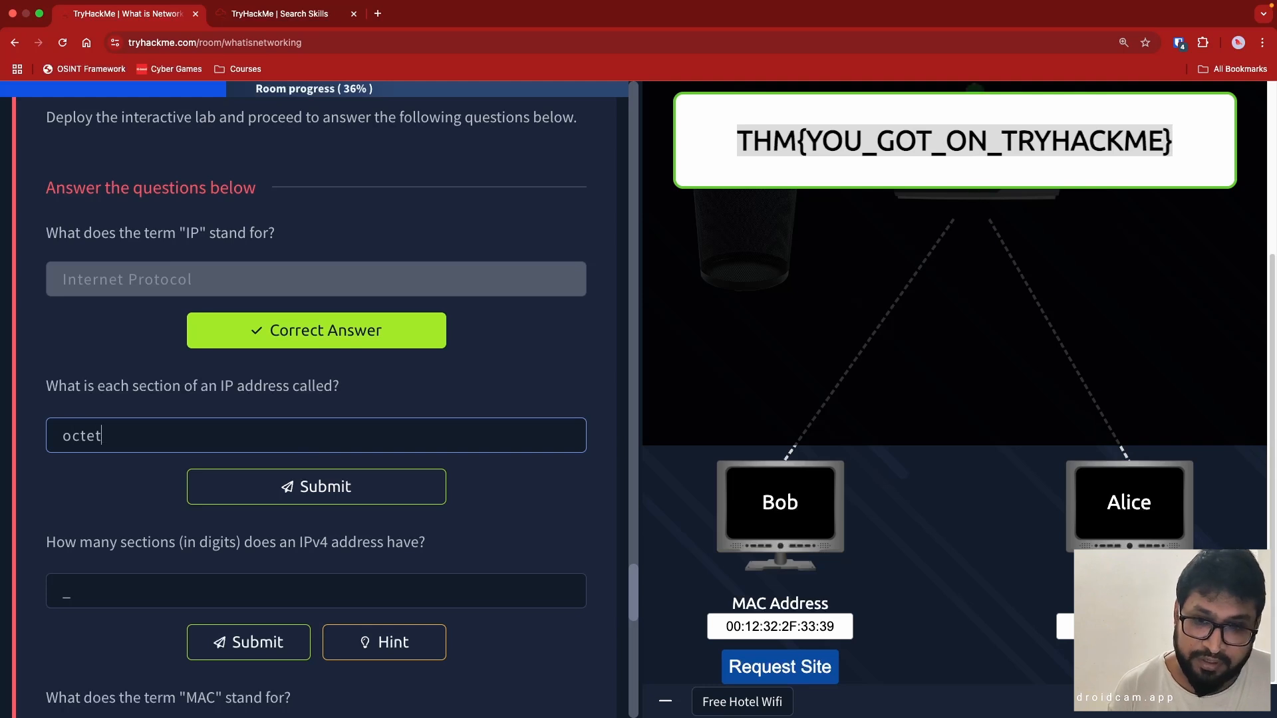
key(Return)
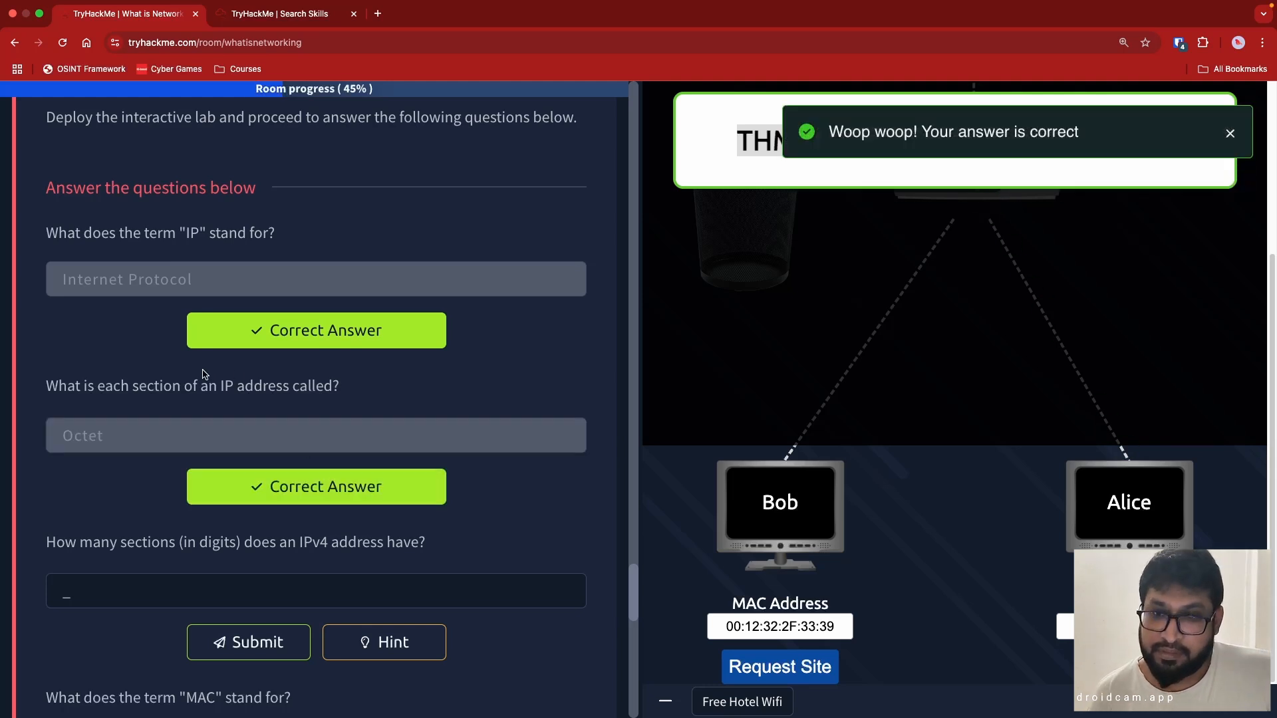
Submit 4 as the number of sections an IPv4 address has.
scroll(306, 399, down, 3)
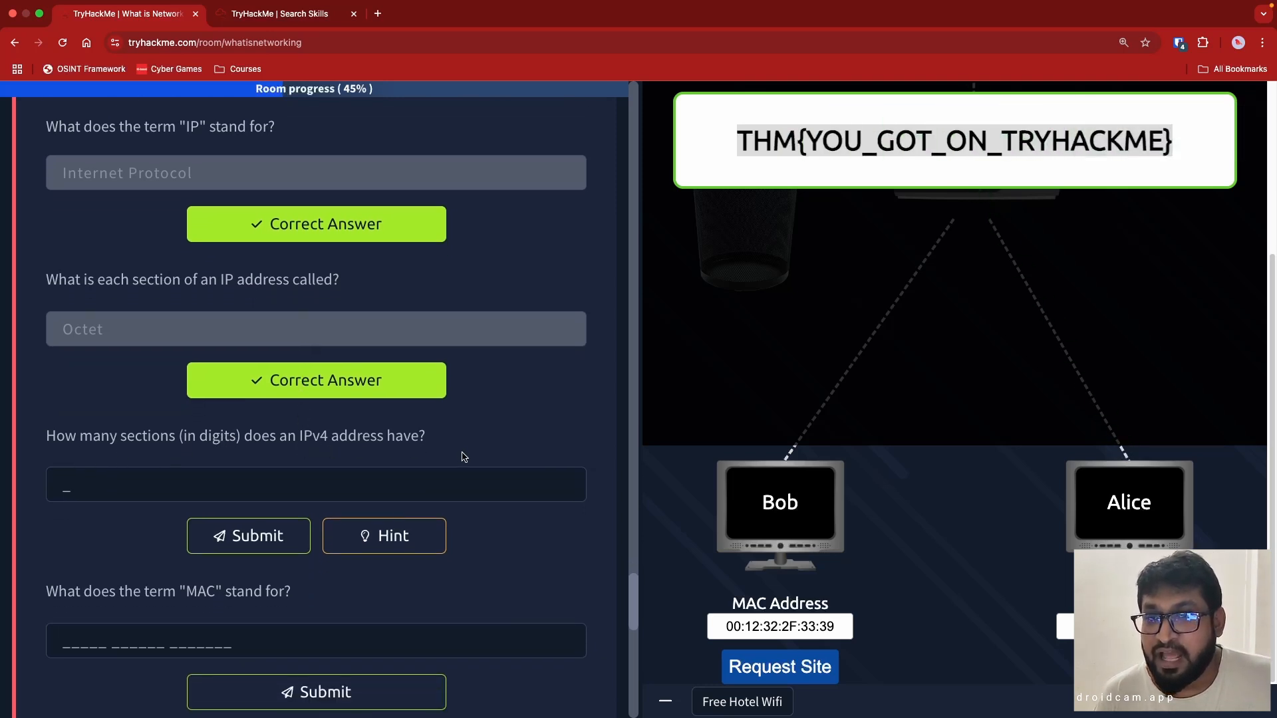
click(289, 485)
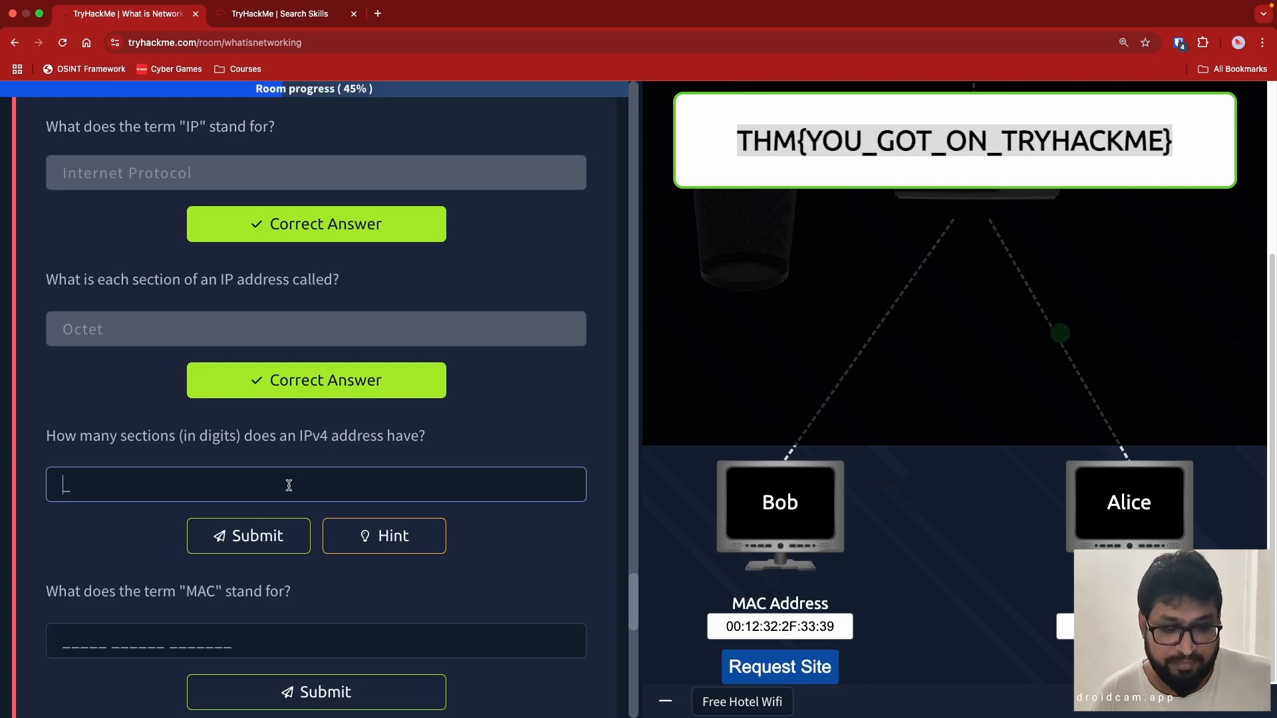
text(4)
click(279, 540)
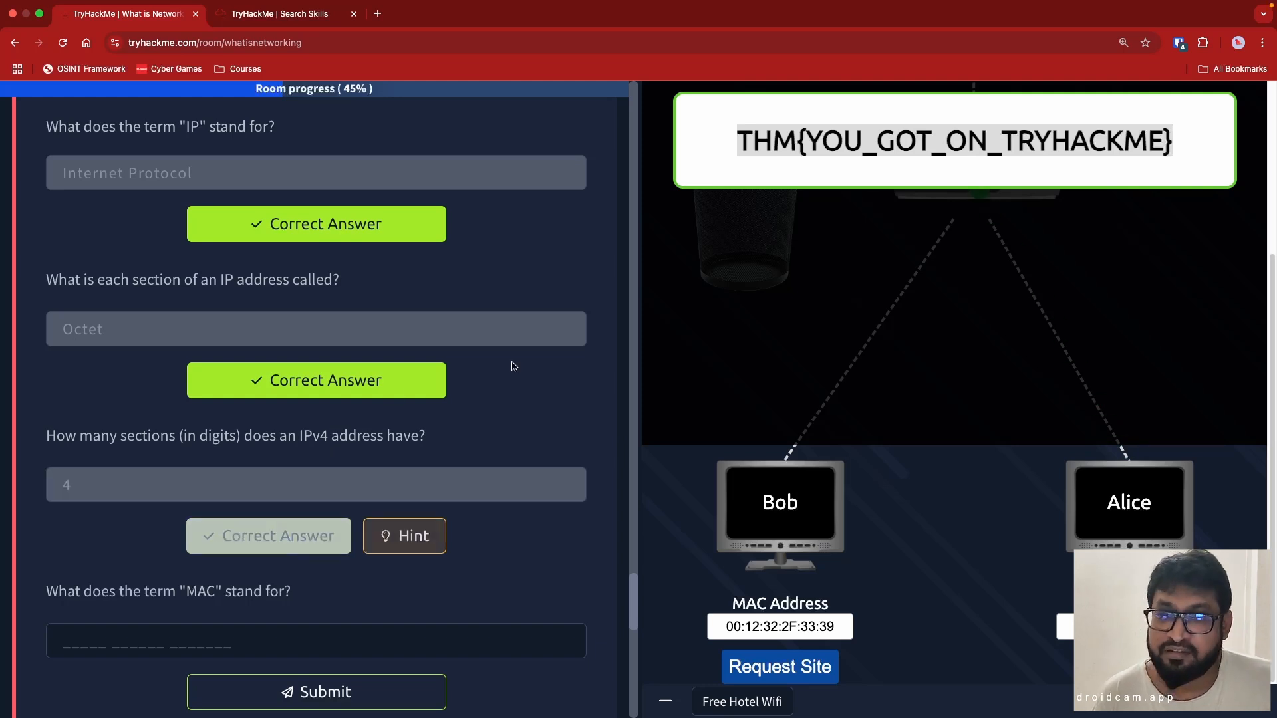
Answer the question about what the term "MAC" stands for with "media access control" and submit it.
scroll(507, 368, down, 5)
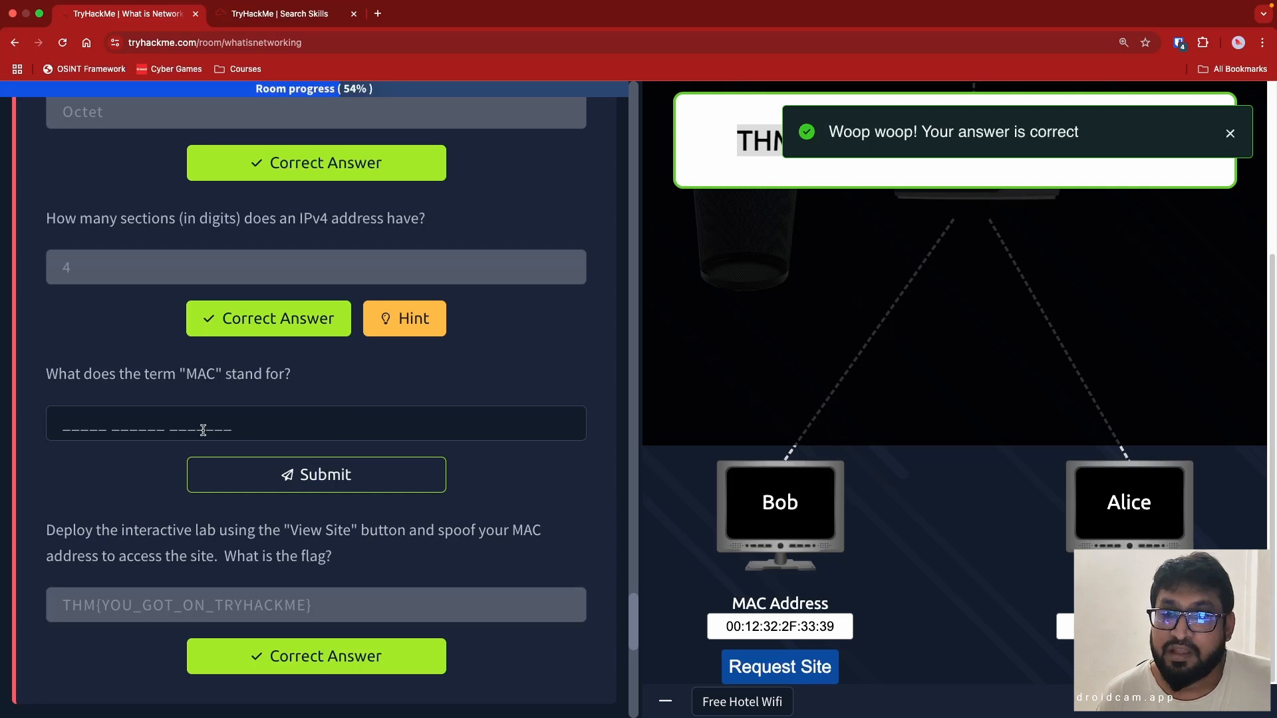
click(285, 421)
text(media access co)
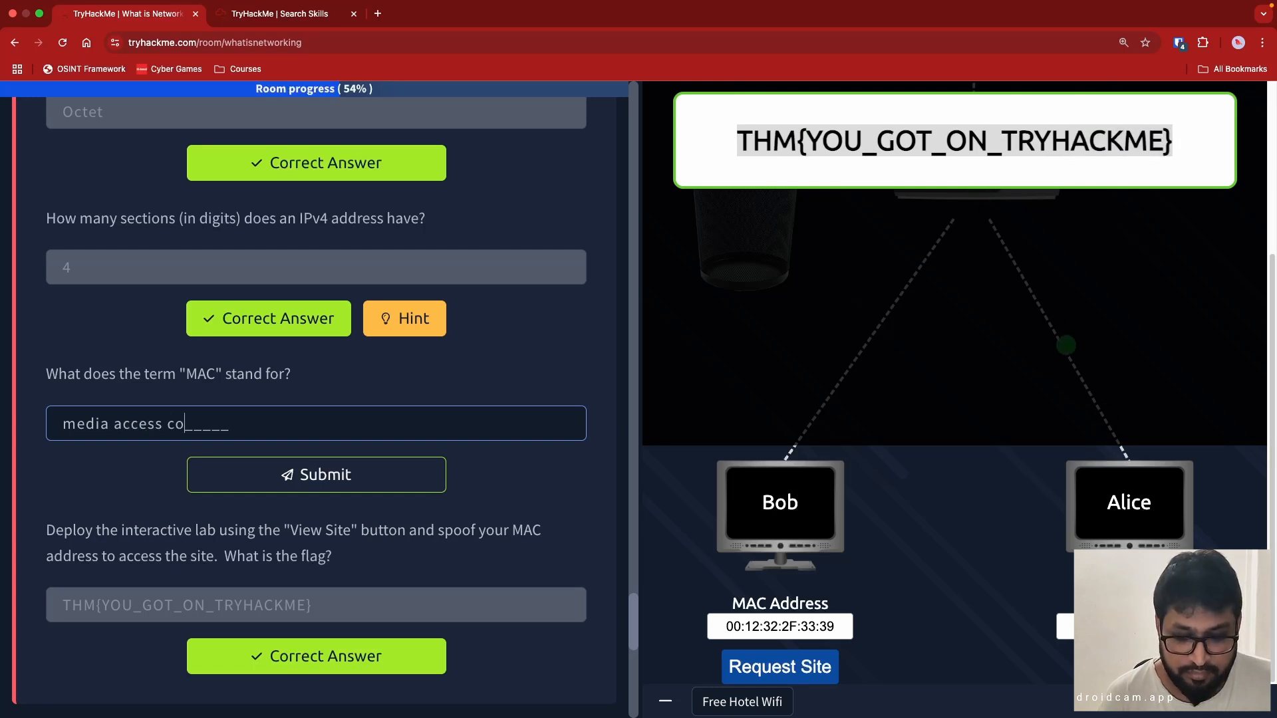
text(ntrol)
key(Return)
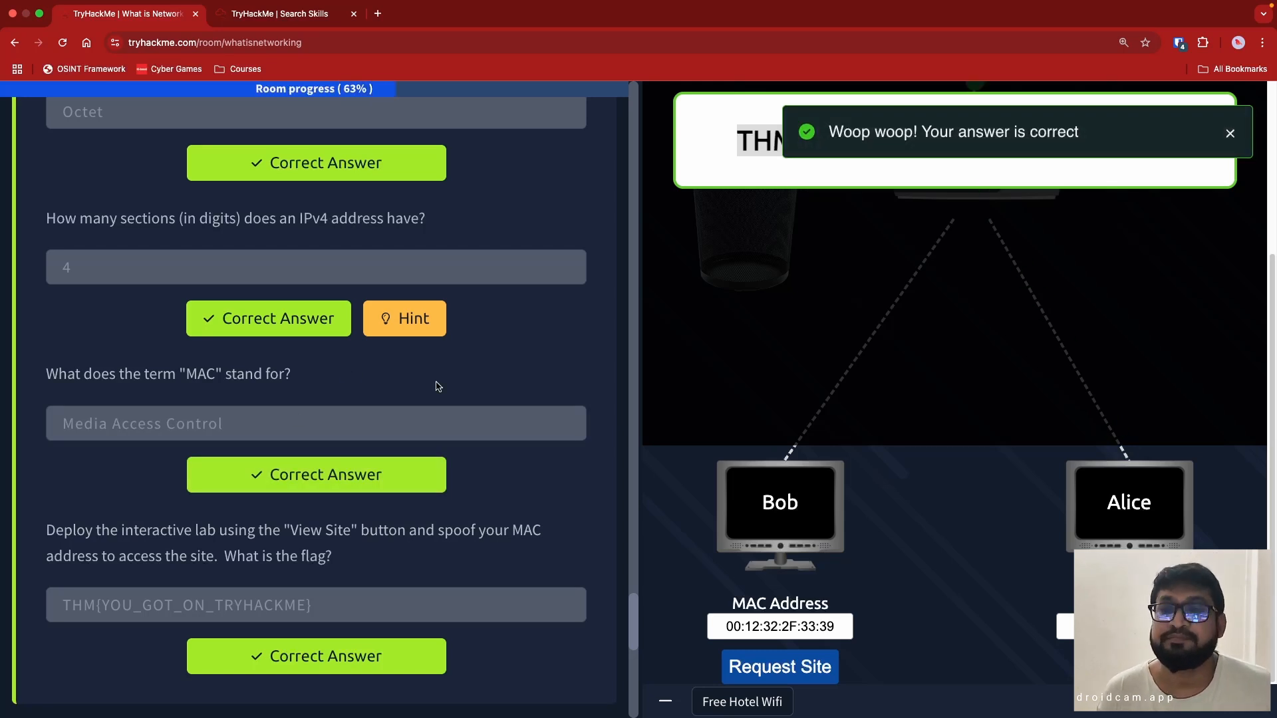
Hide the MAC spoofing lab's split view and expand Task 4, Ping (ICMP).
scroll(438, 387, down, 6)
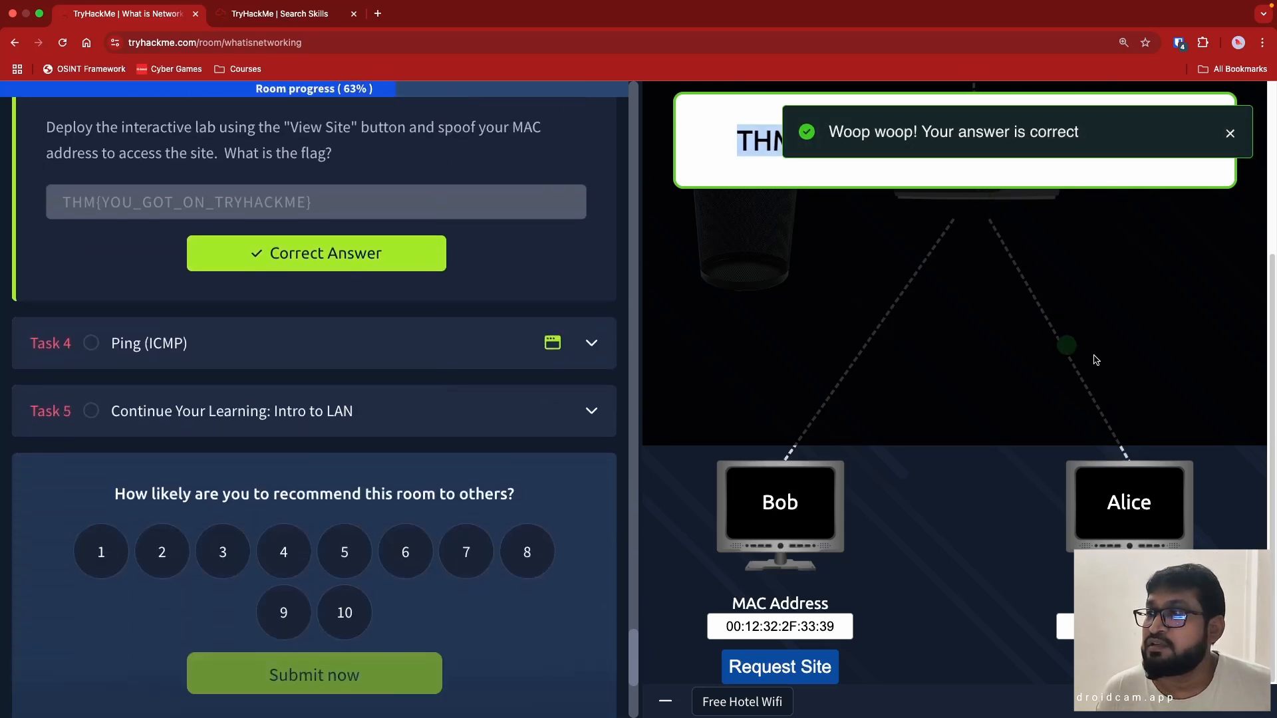
scroll(1097, 360, up, 1)
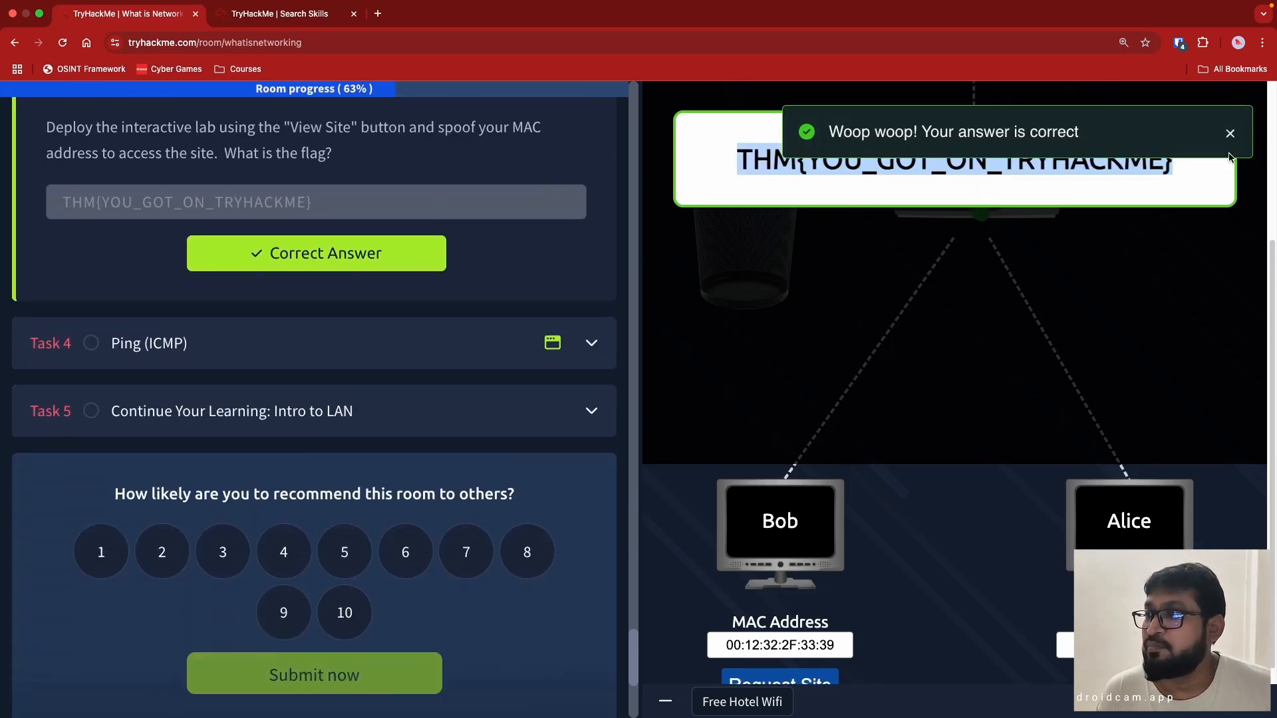
click(665, 702)
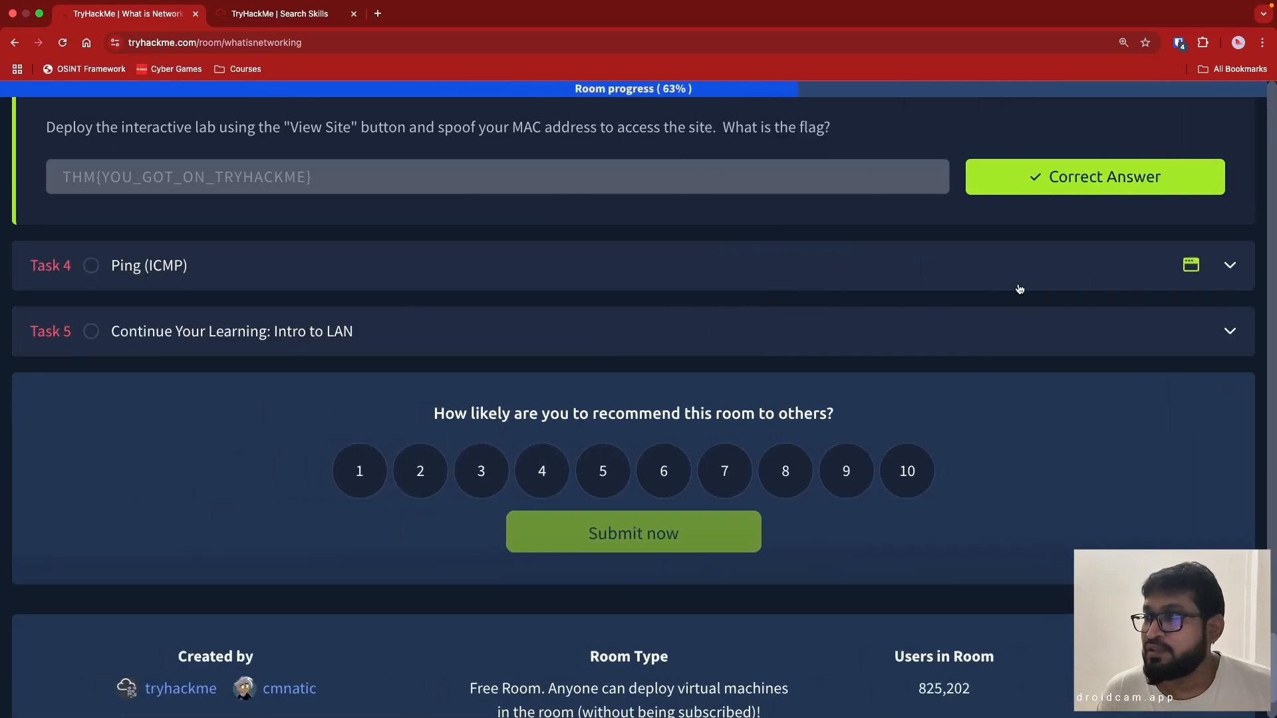
click(1234, 266)
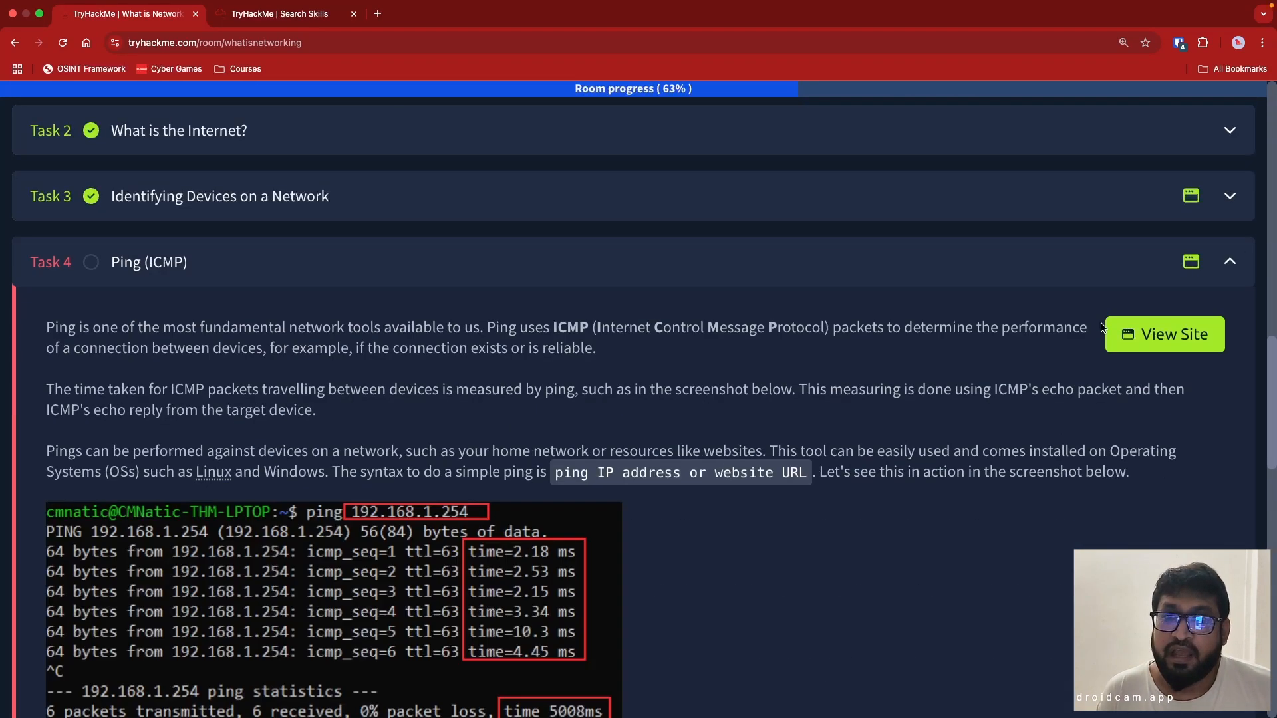
Read Task 4's explanation of ICMP, the ping syntax, the example ping output and the instructions for pinging 8.8.8.8.
scroll(248, 527, down, 2)
scroll(247, 527, down, 1)
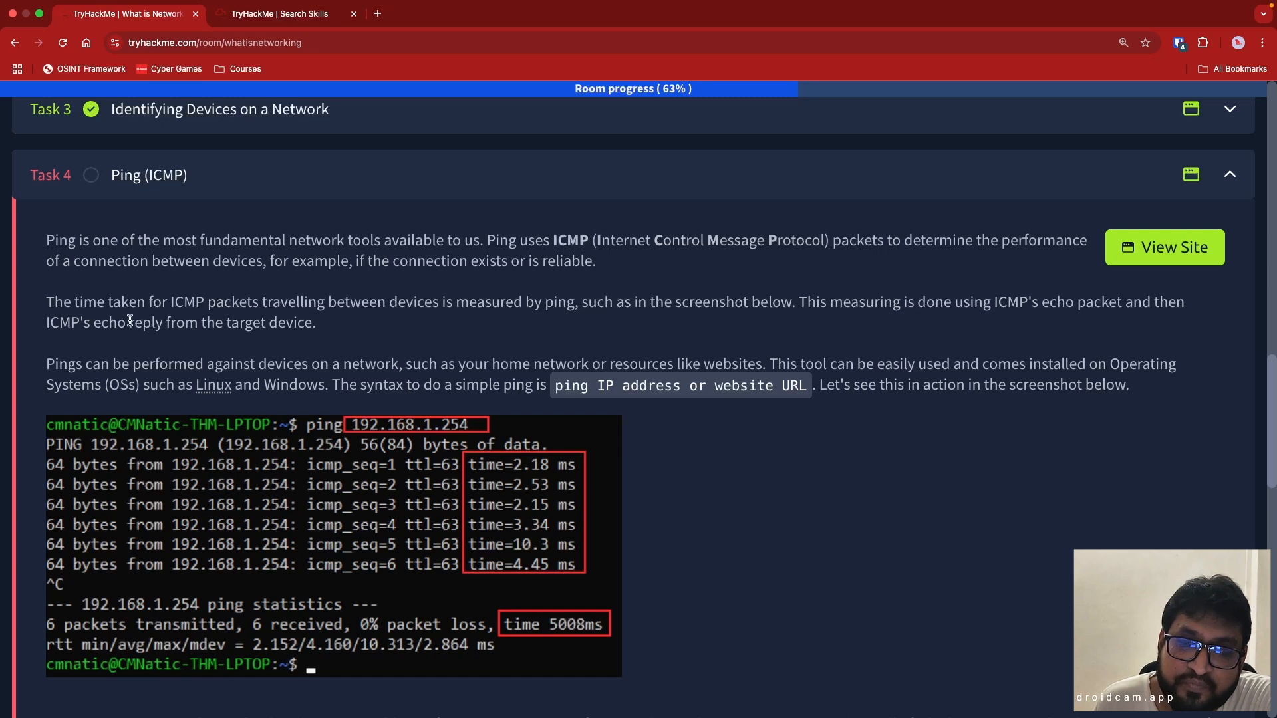
scroll(127, 319, down, 2)
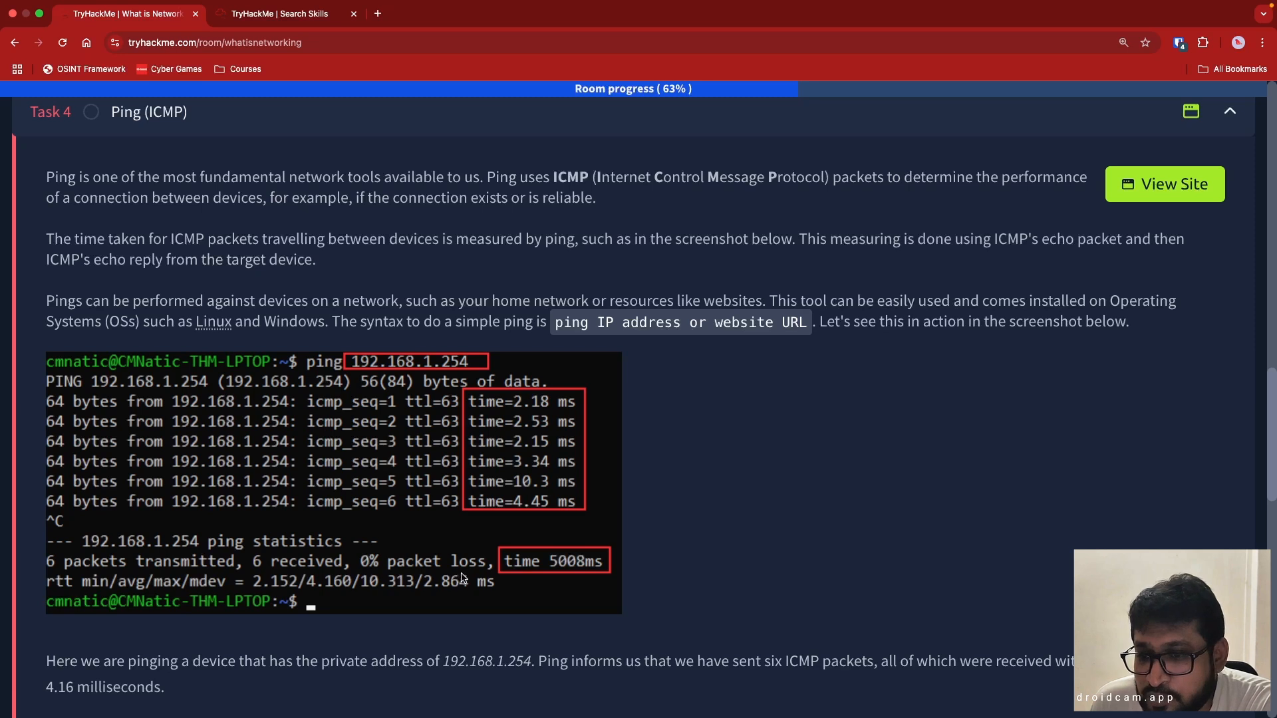
scroll(798, 493, down, 3)
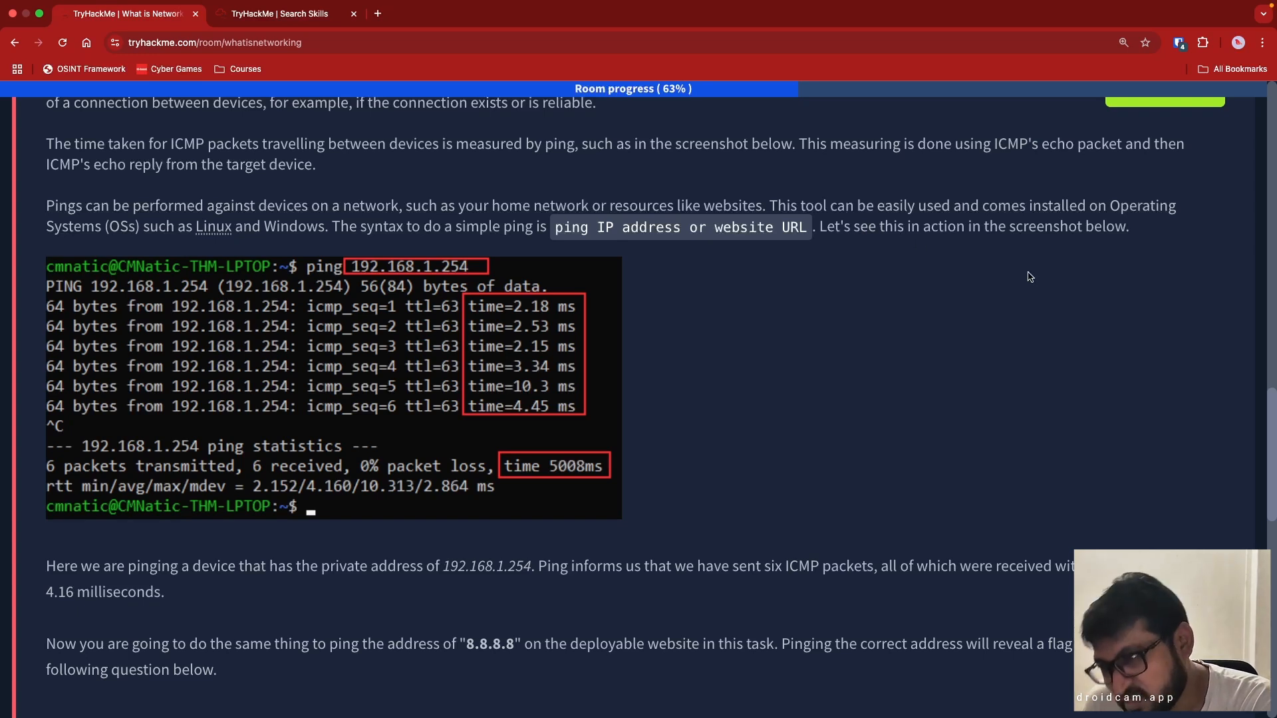
scroll(1030, 277, down, 2)
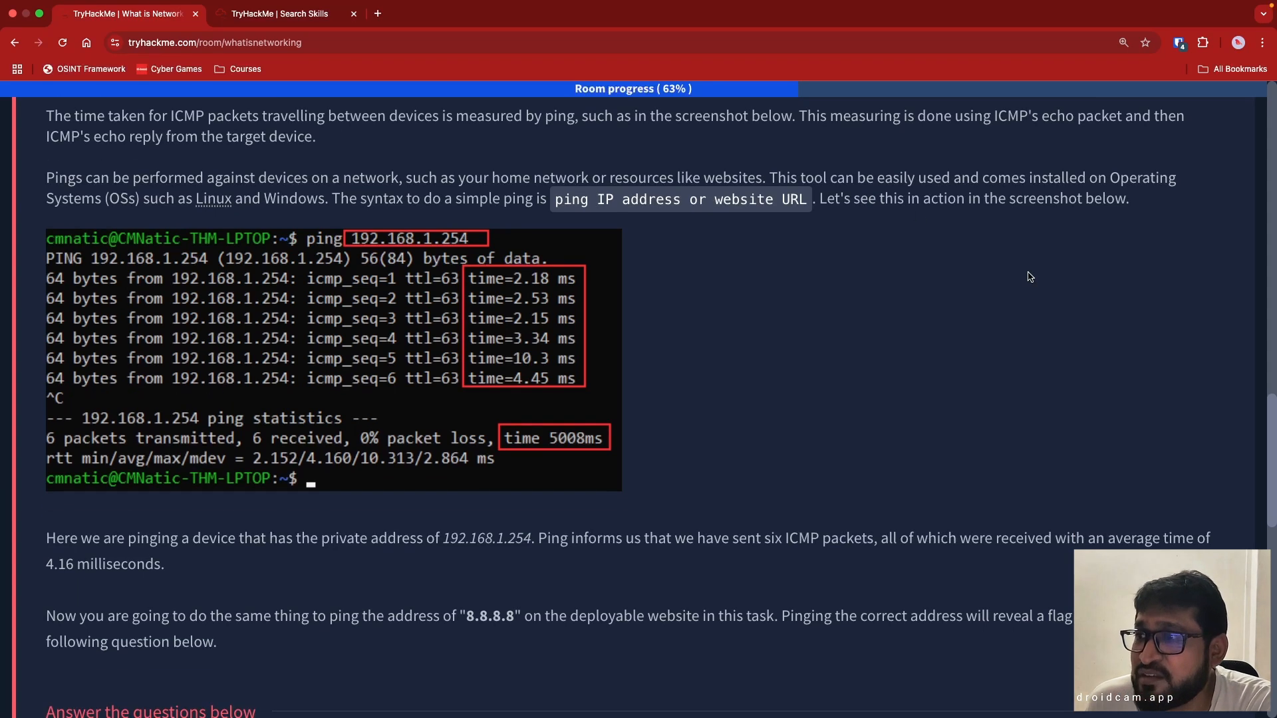
scroll(655, 489, down, 6)
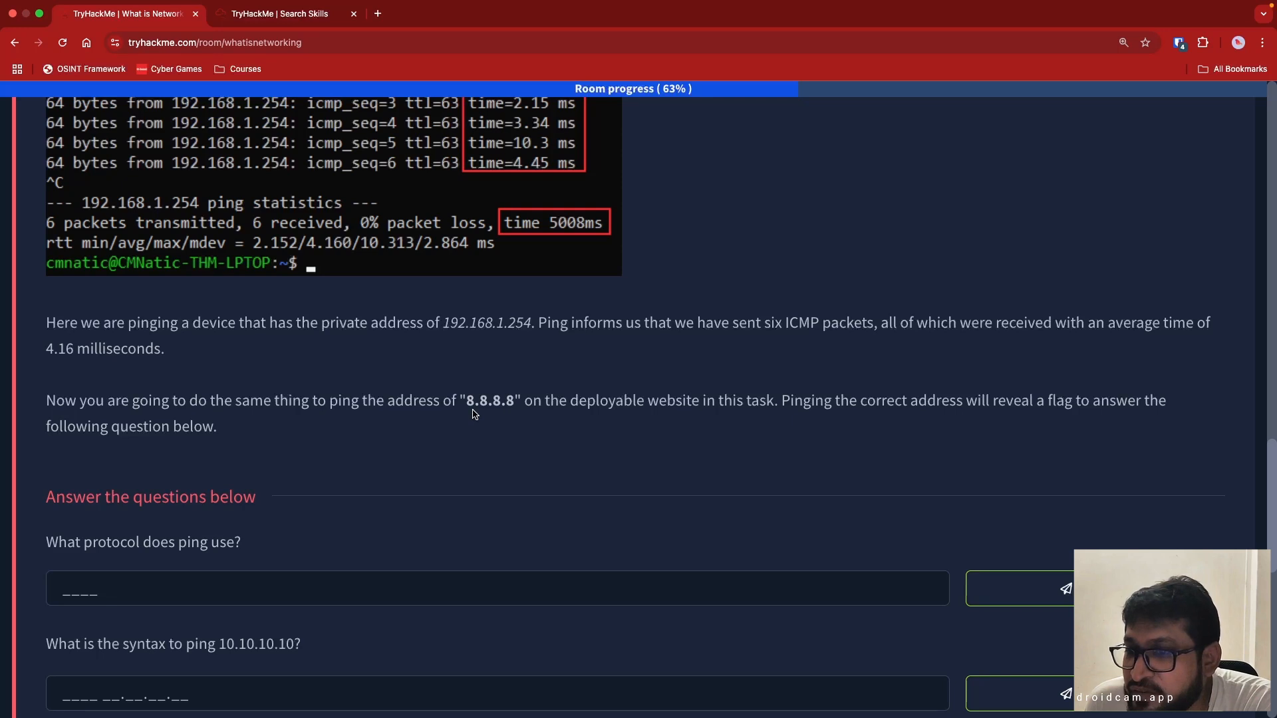
drag(471, 407, 526, 401)
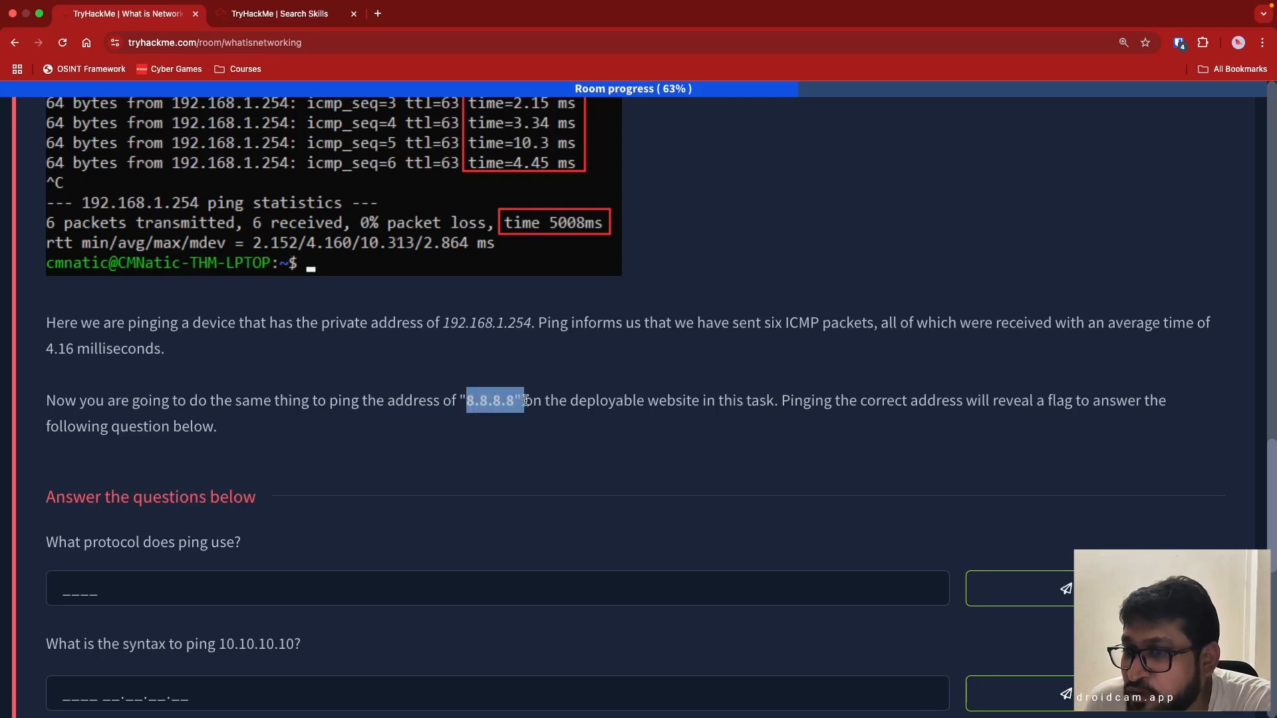
click(579, 405)
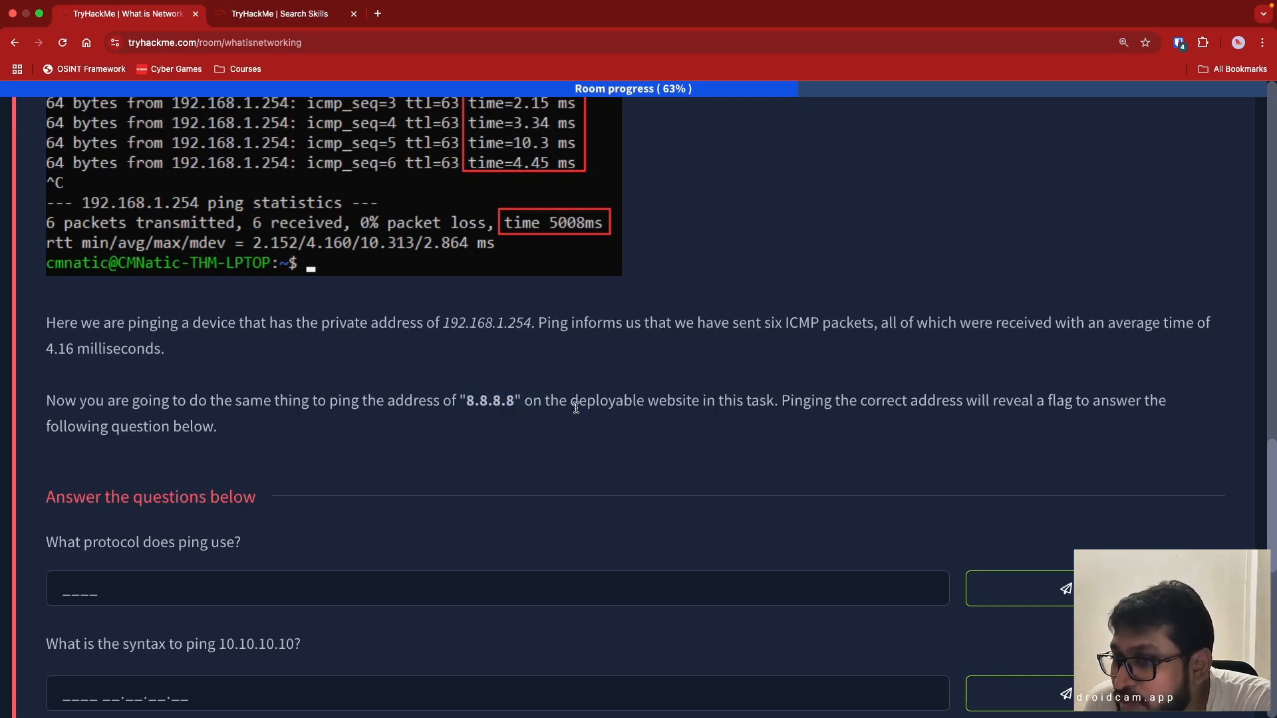
Launch Task 4's interactive site and send a ping request to 8.8.8.8.
scroll(730, 510, up, 15)
scroll(731, 511, down, 6)
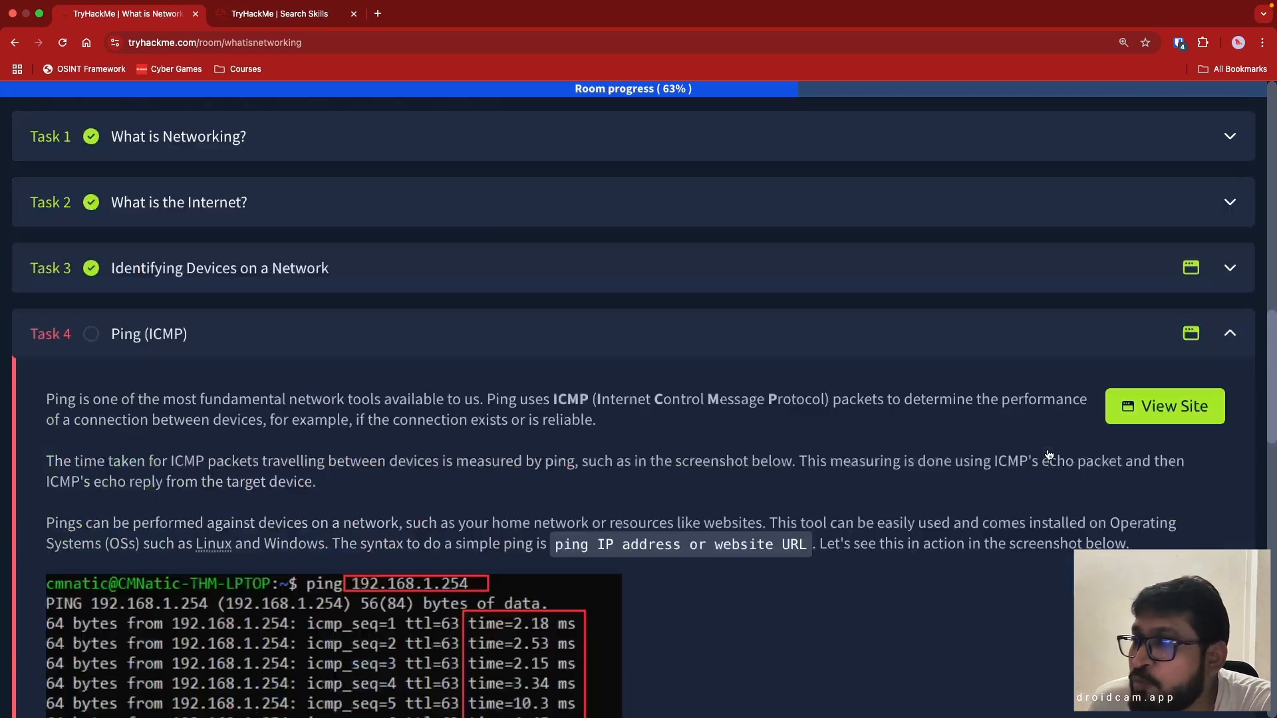
click(1171, 250)
scroll(526, 434, down, 9)
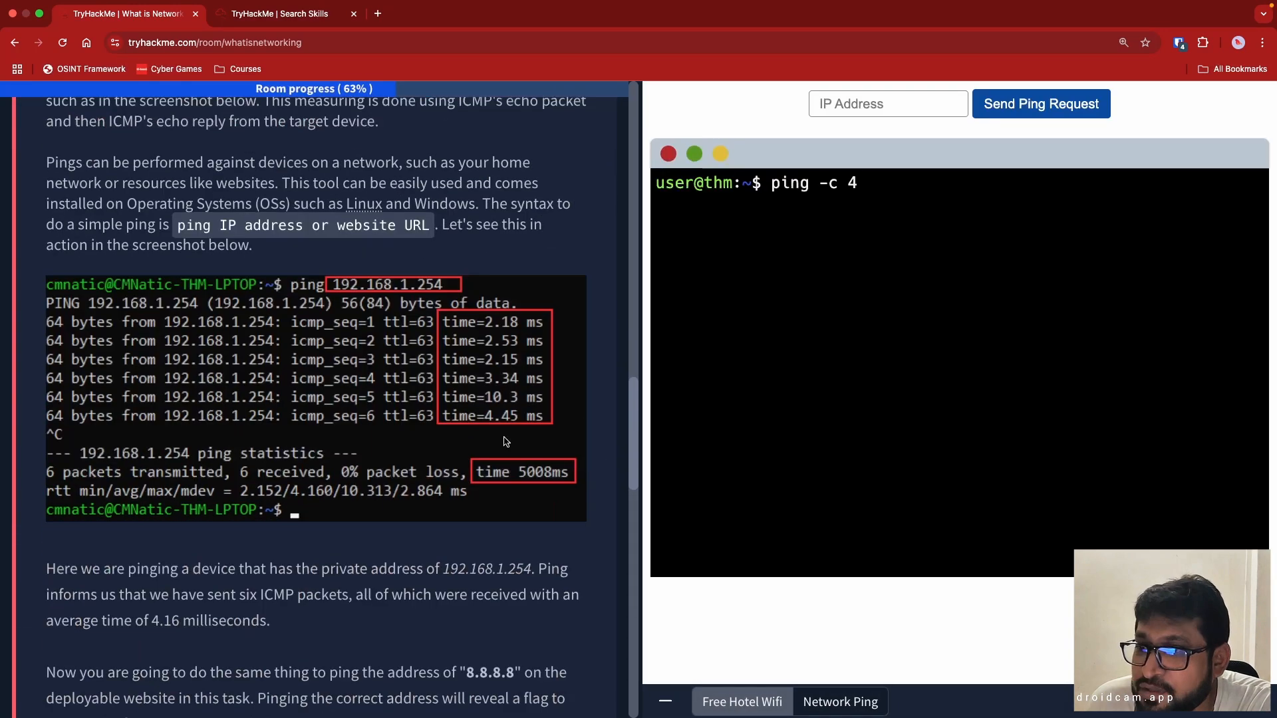
scroll(493, 435, down, 2)
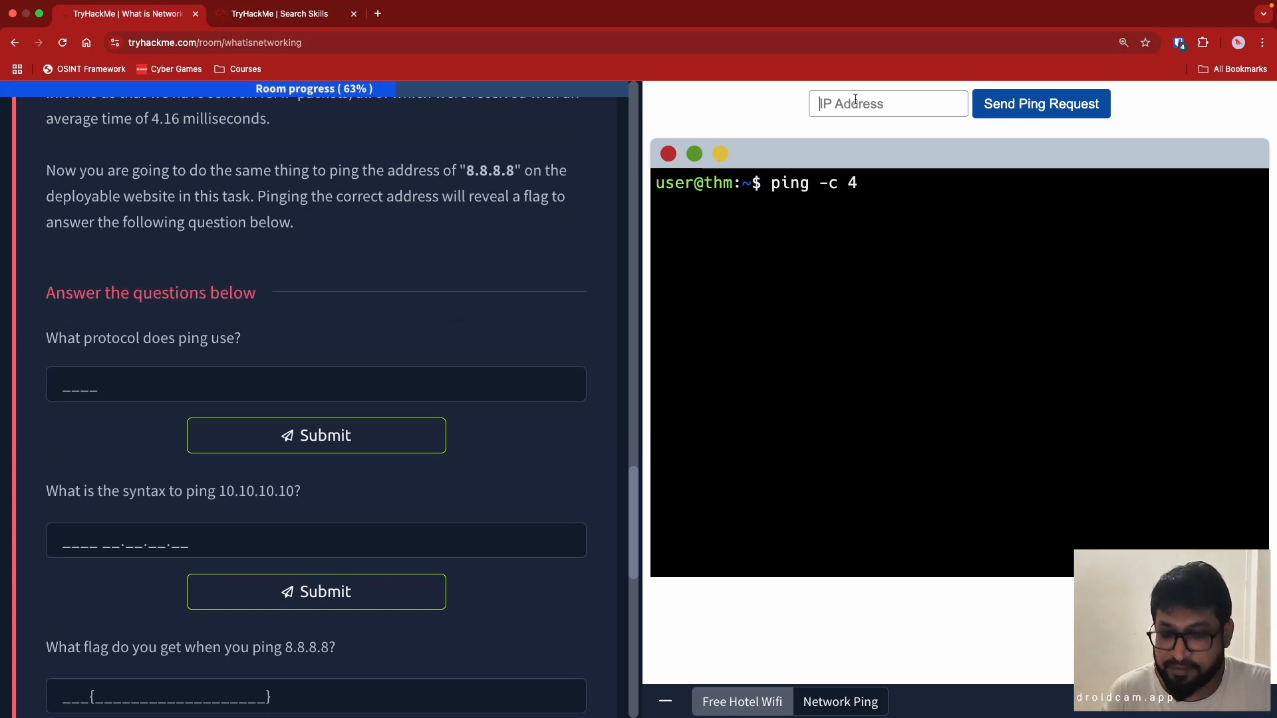
text(8.8.8.8)
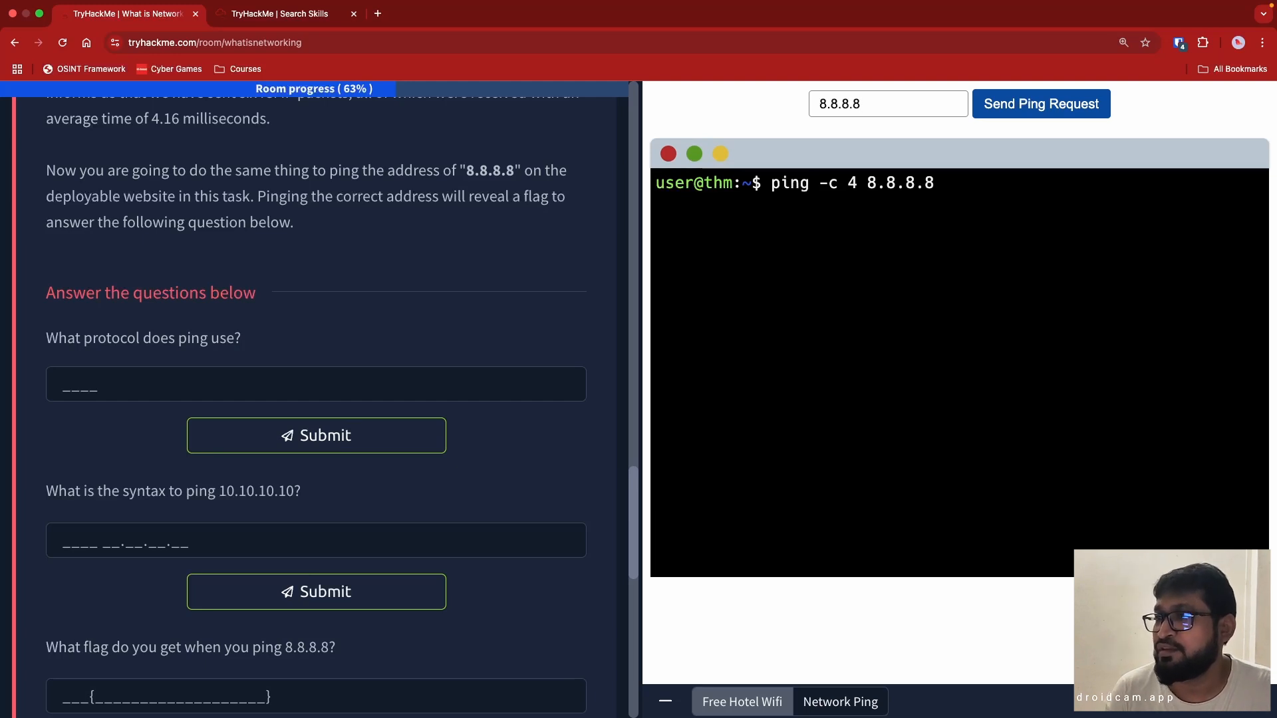
click(1082, 111)
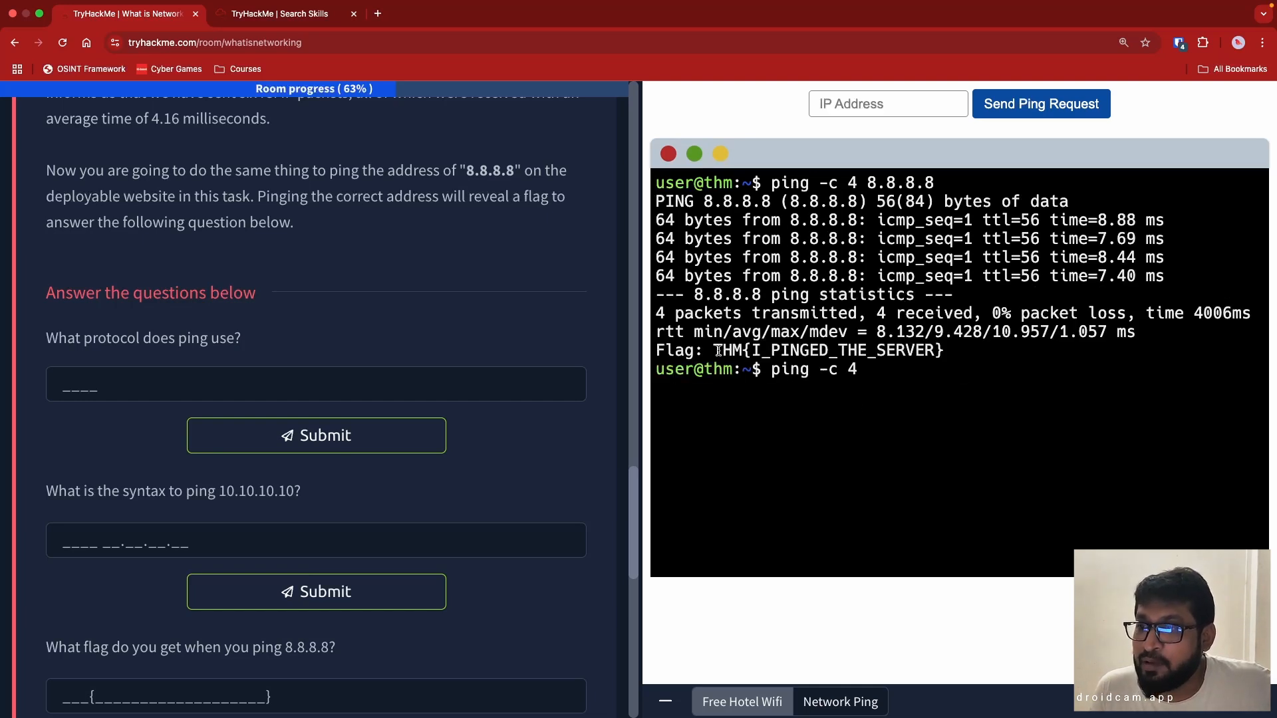
Submit "icmp" as the answer to which protocol ping uses.
click(139, 379)
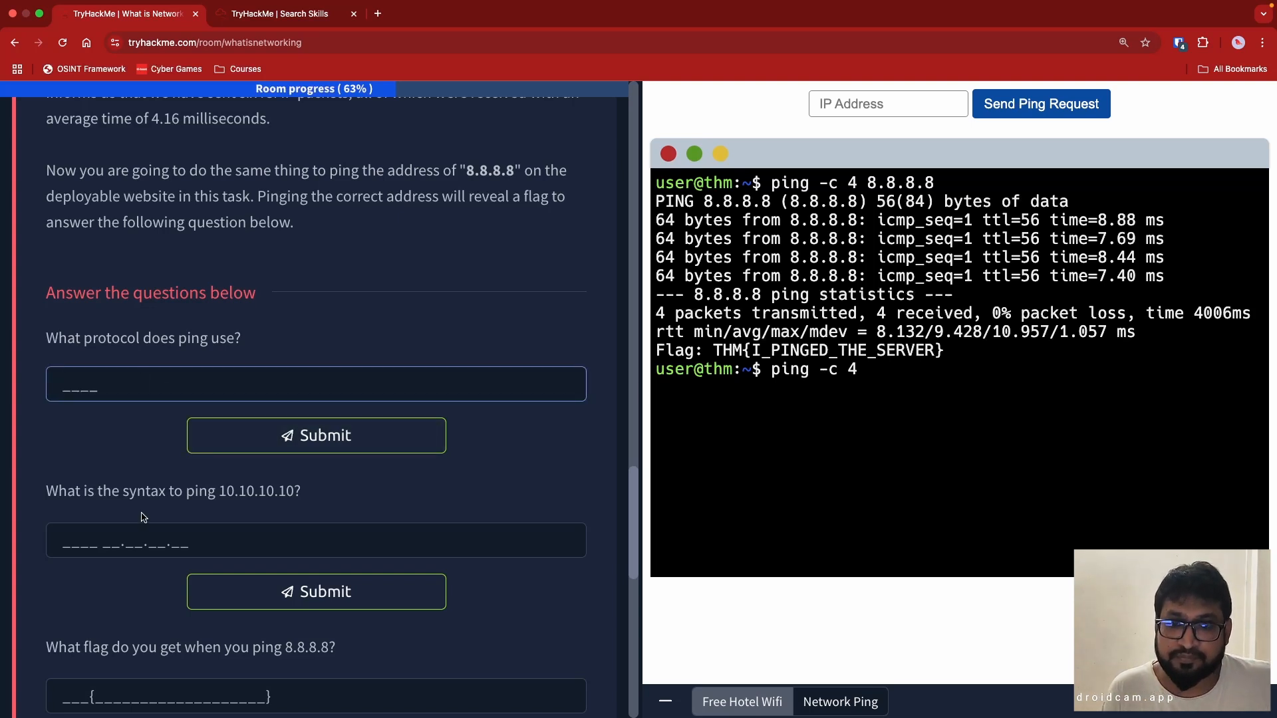
scroll(142, 518, down, 1)
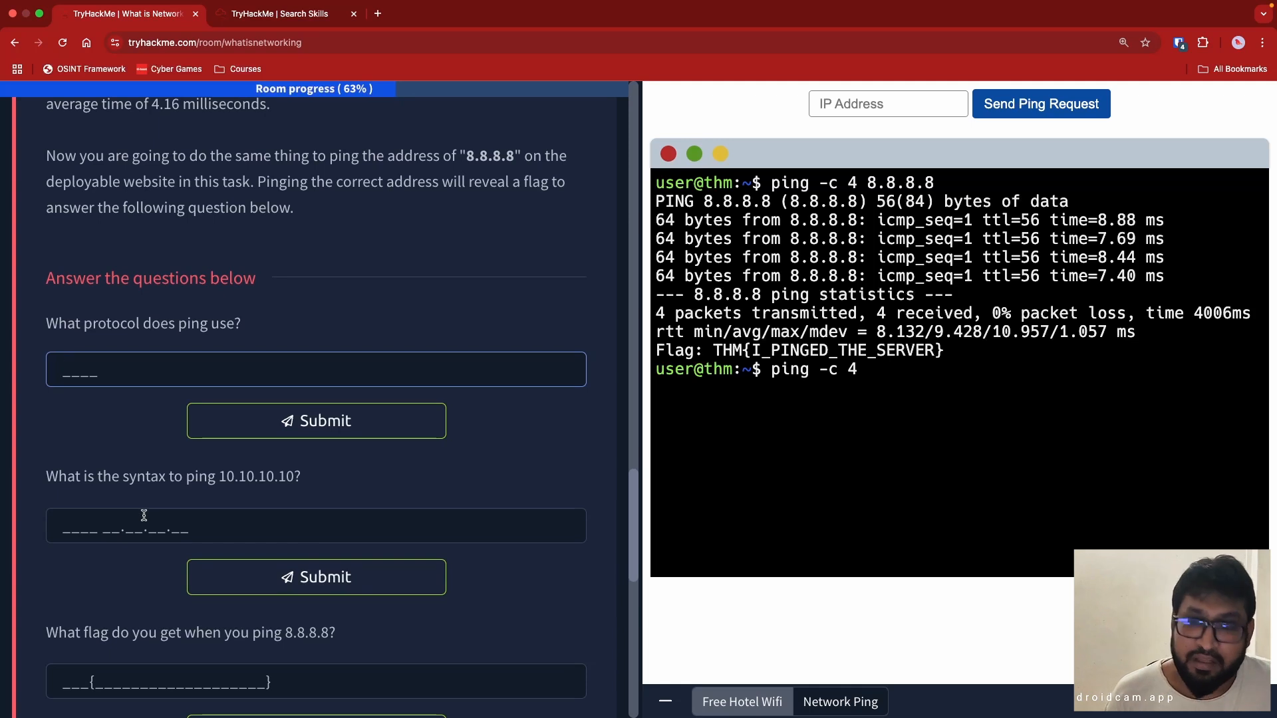
text(icpm)
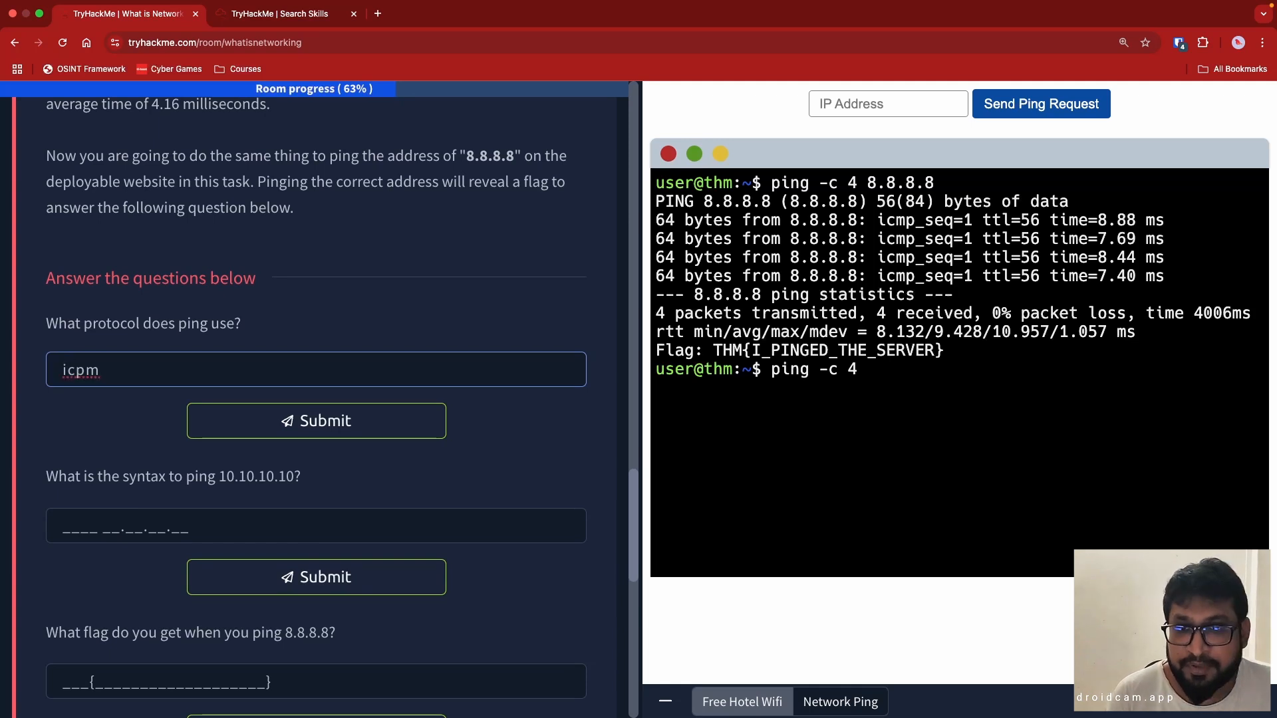
key(Return)
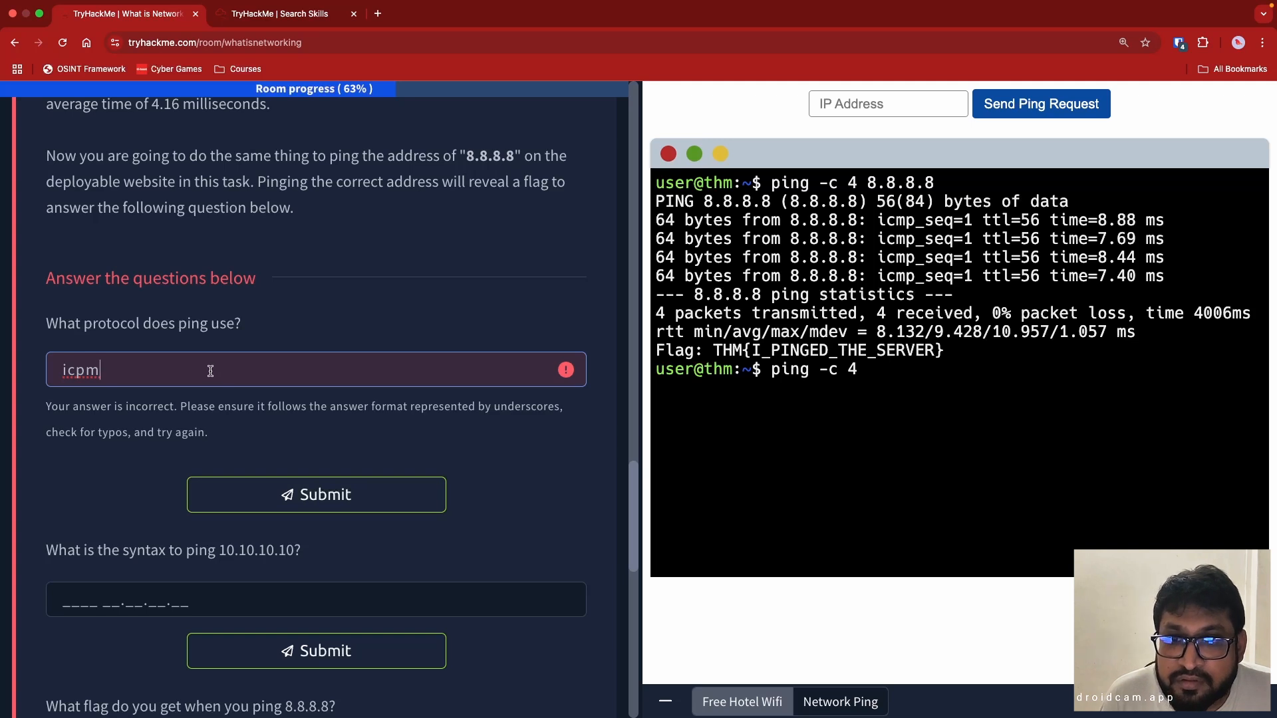
drag(191, 372, 29, 369)
text(icmp)
key(Return)
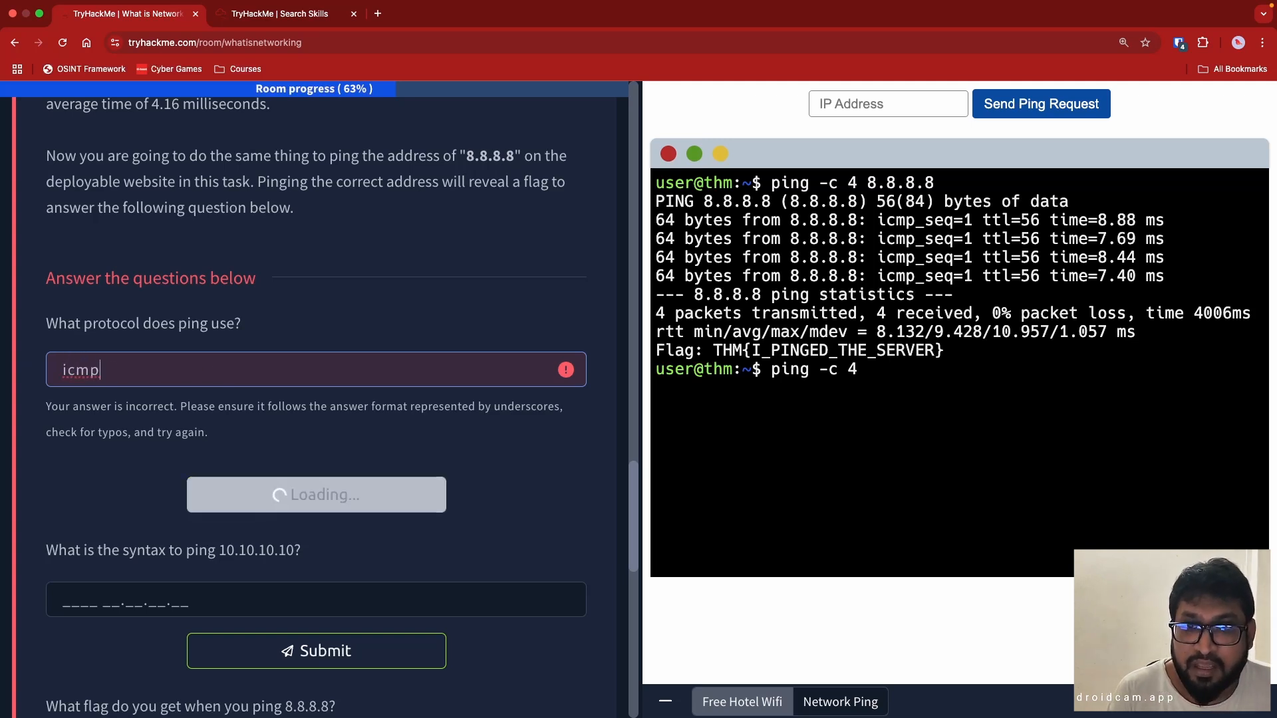
Enter "ping 10.10.10.10" as the answer to the ping syntax question.
scroll(78, 467, down, 3)
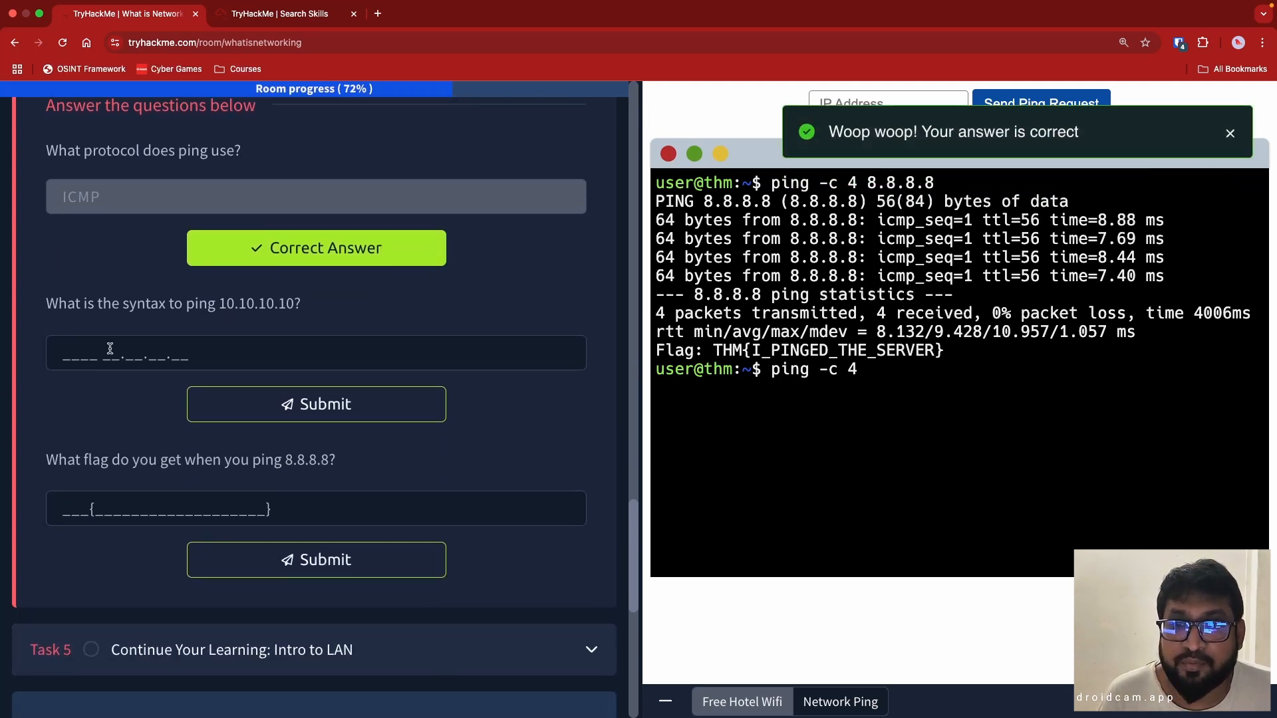
click(262, 360)
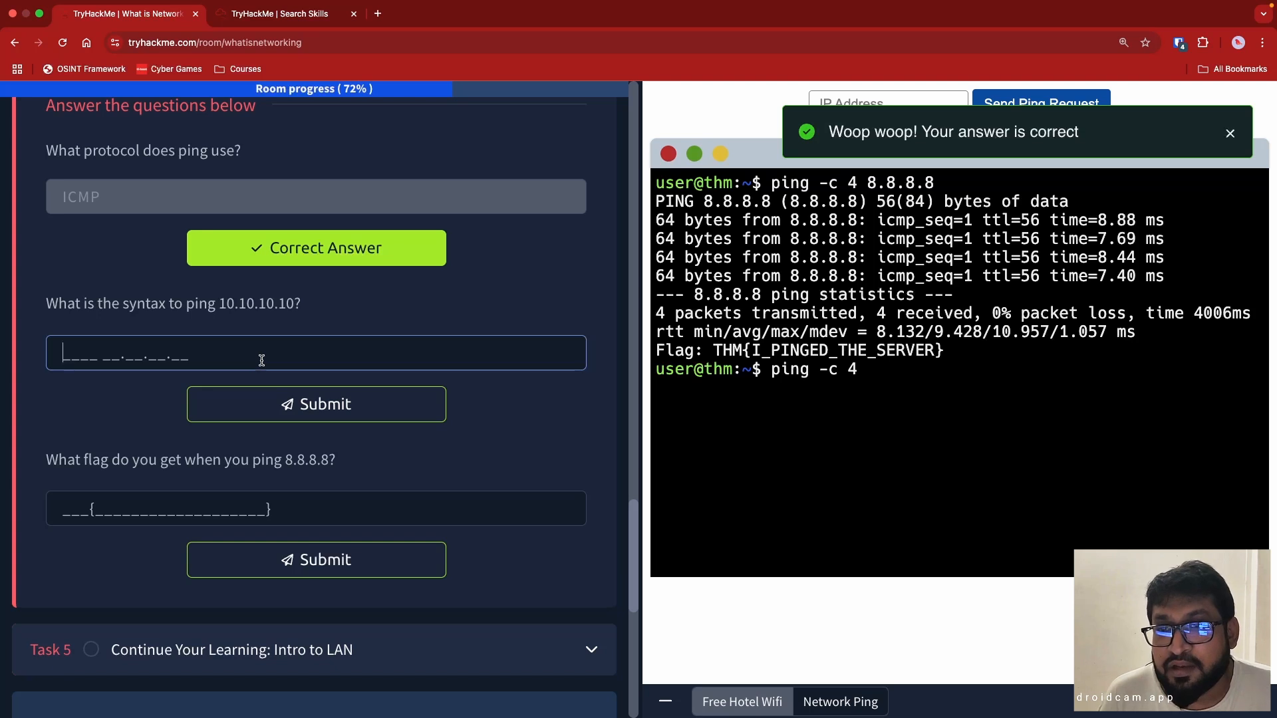
text(p)
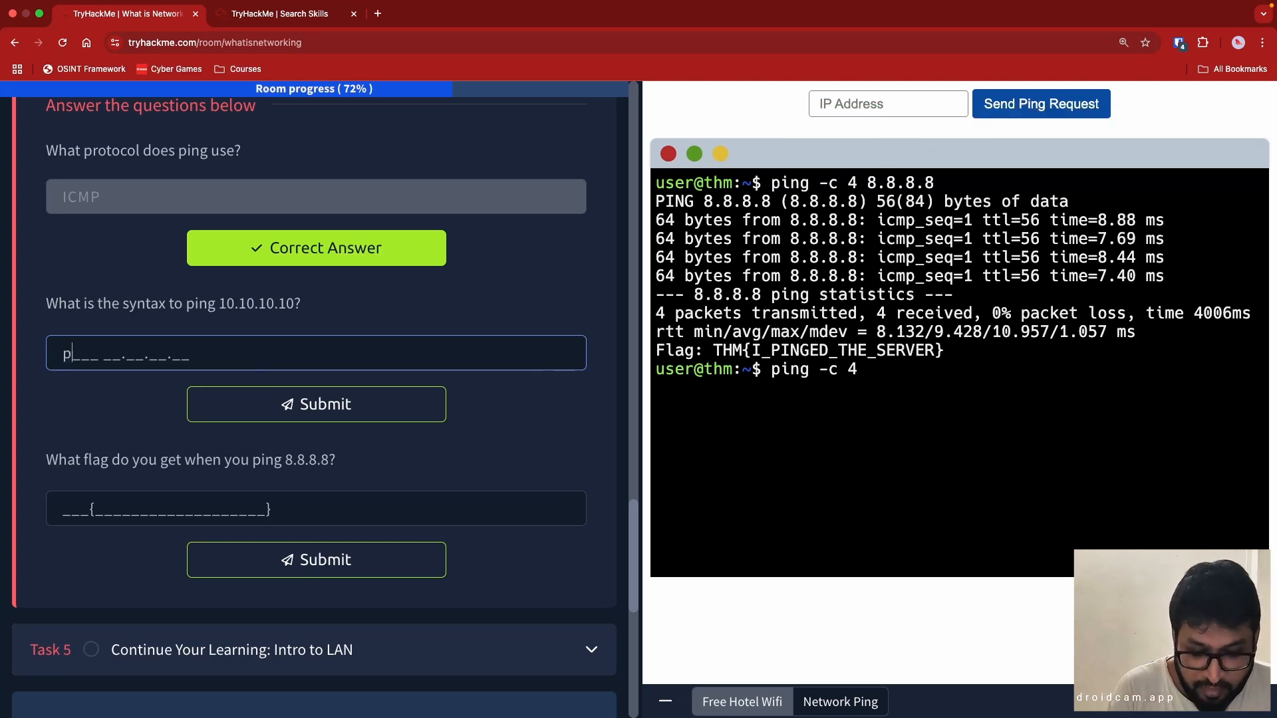
text(ing 10)
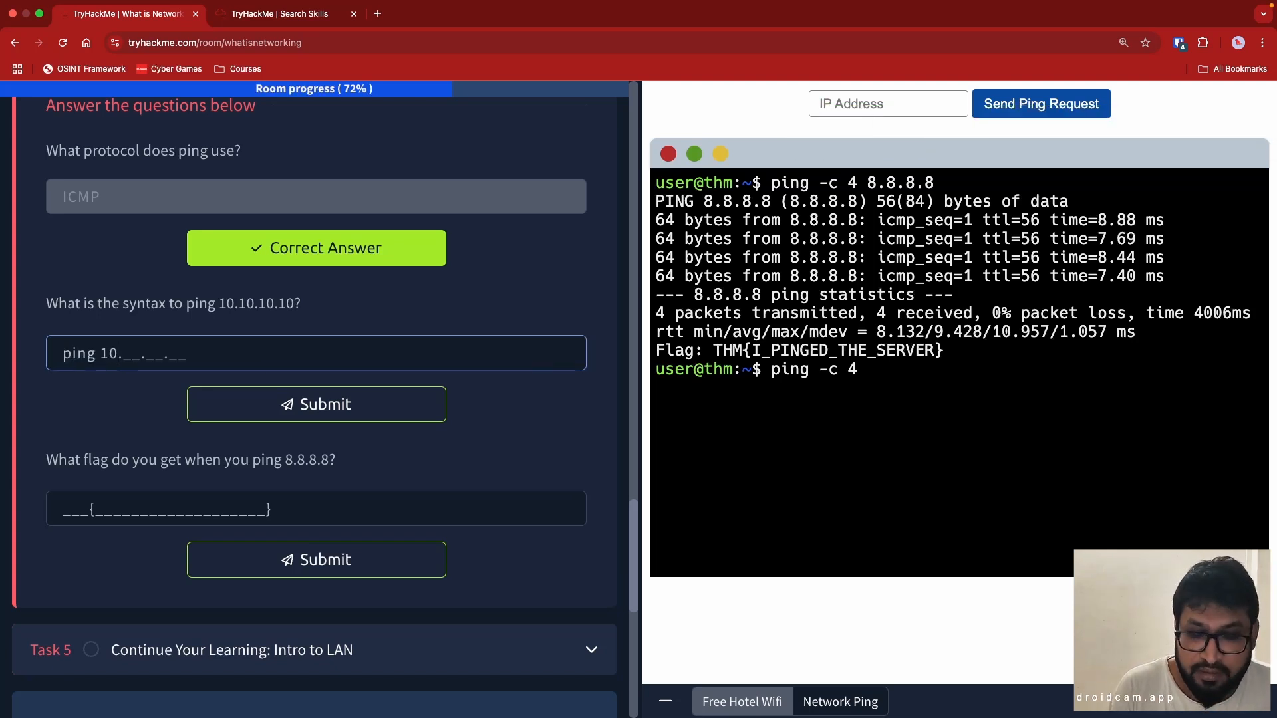
text(10.10)
key(BackSpace)
key(BackSpace)
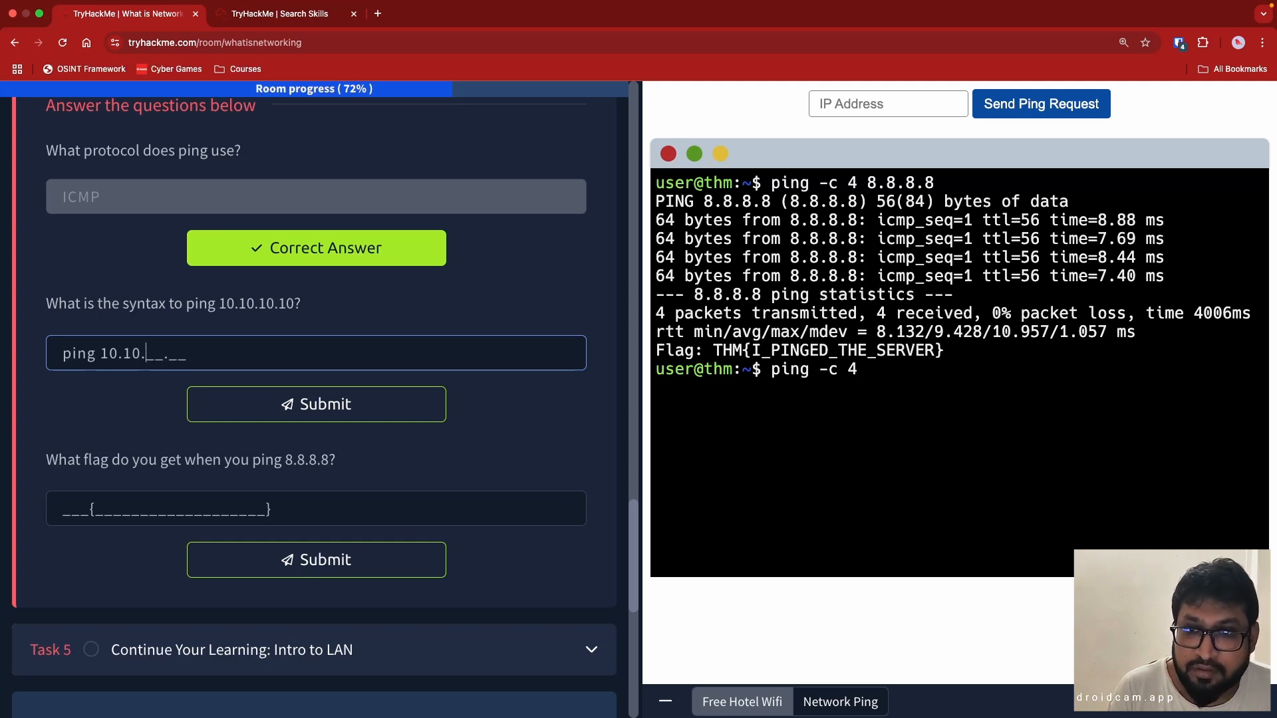
text(10.10)
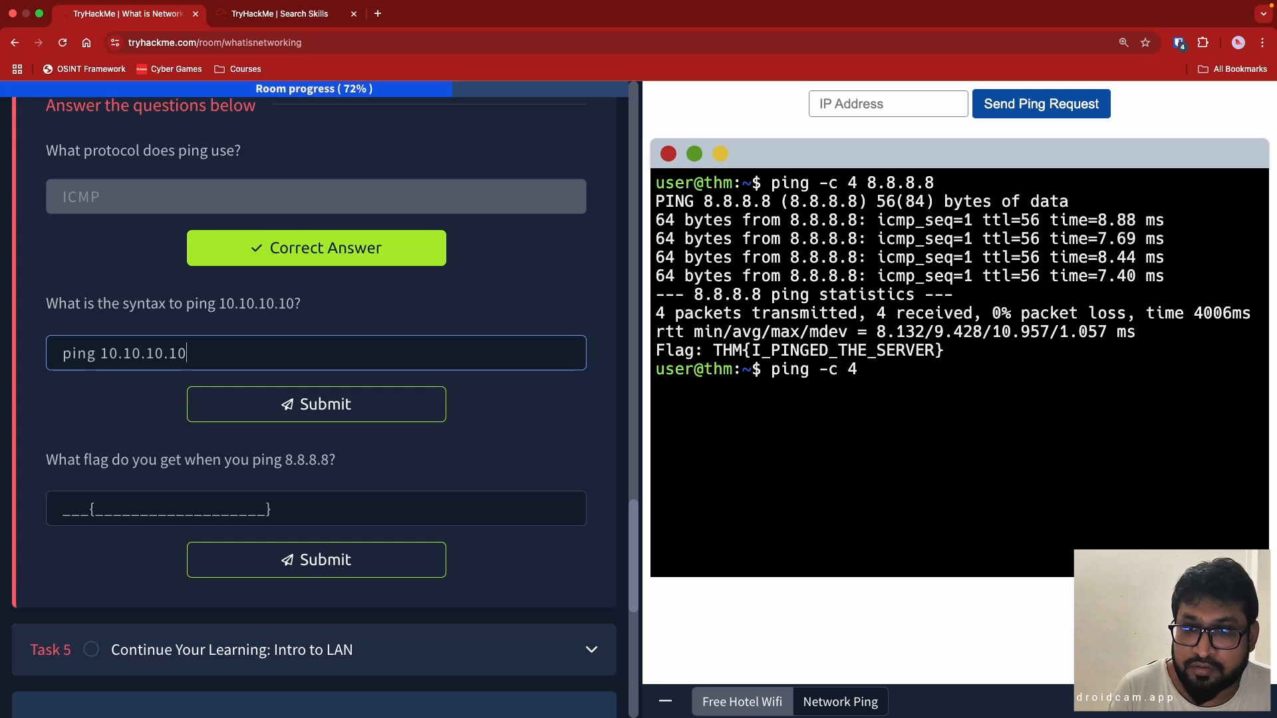
Copy the flag THM{I_PINGED_THE_SERVER} from the ping output into the flag question, and submit both the syntax and flag answers.
drag(952, 350, 713, 353)
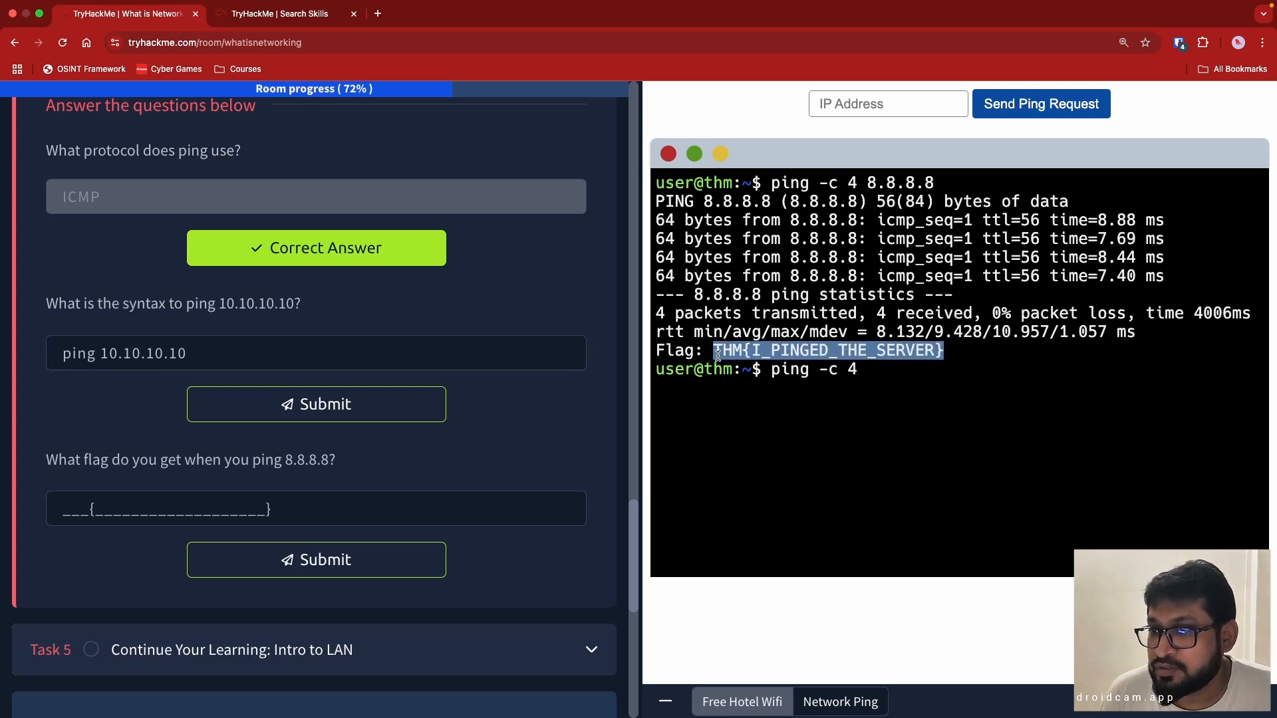
right_click(731, 352)
click(752, 382)
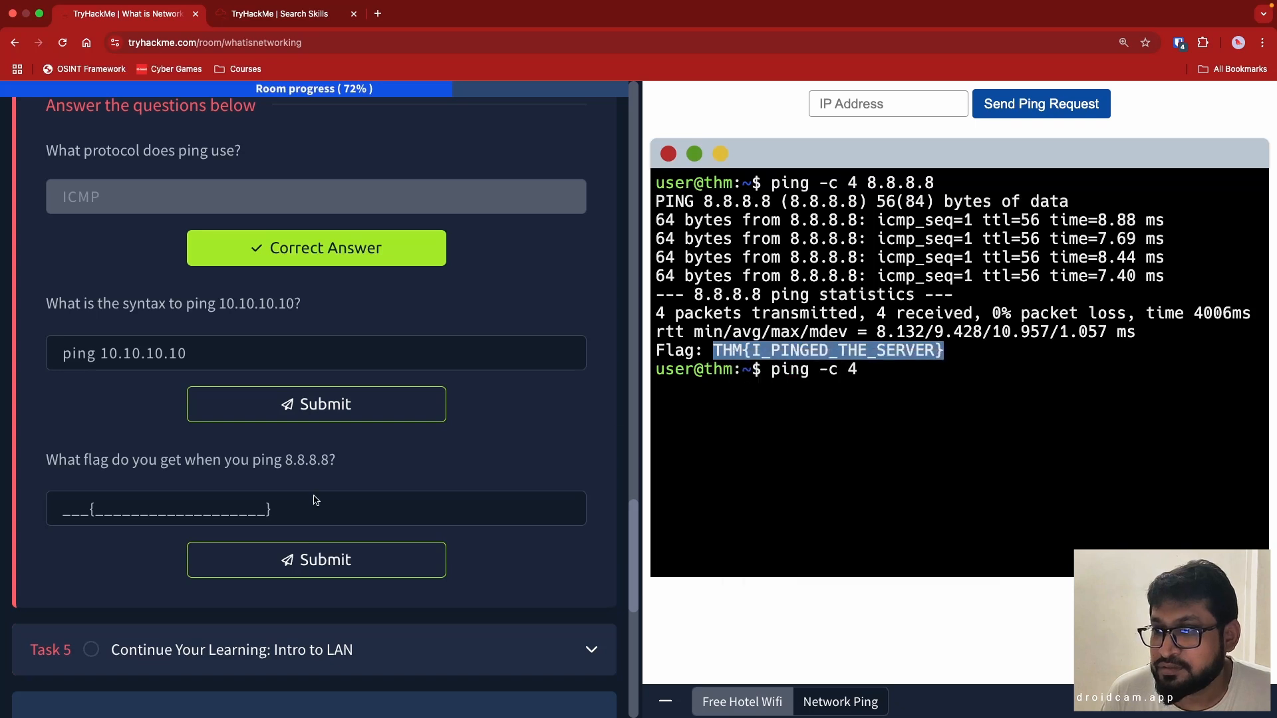
click(282, 511)
right_click(283, 514)
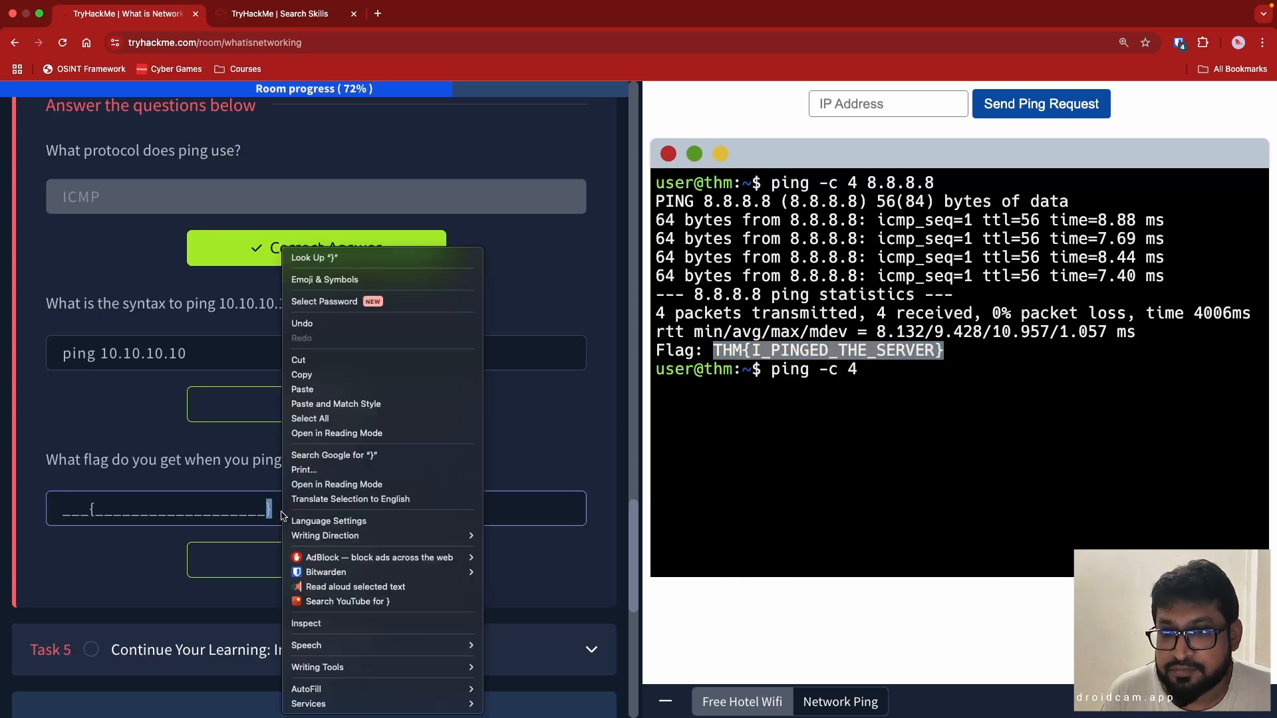
click(316, 390)
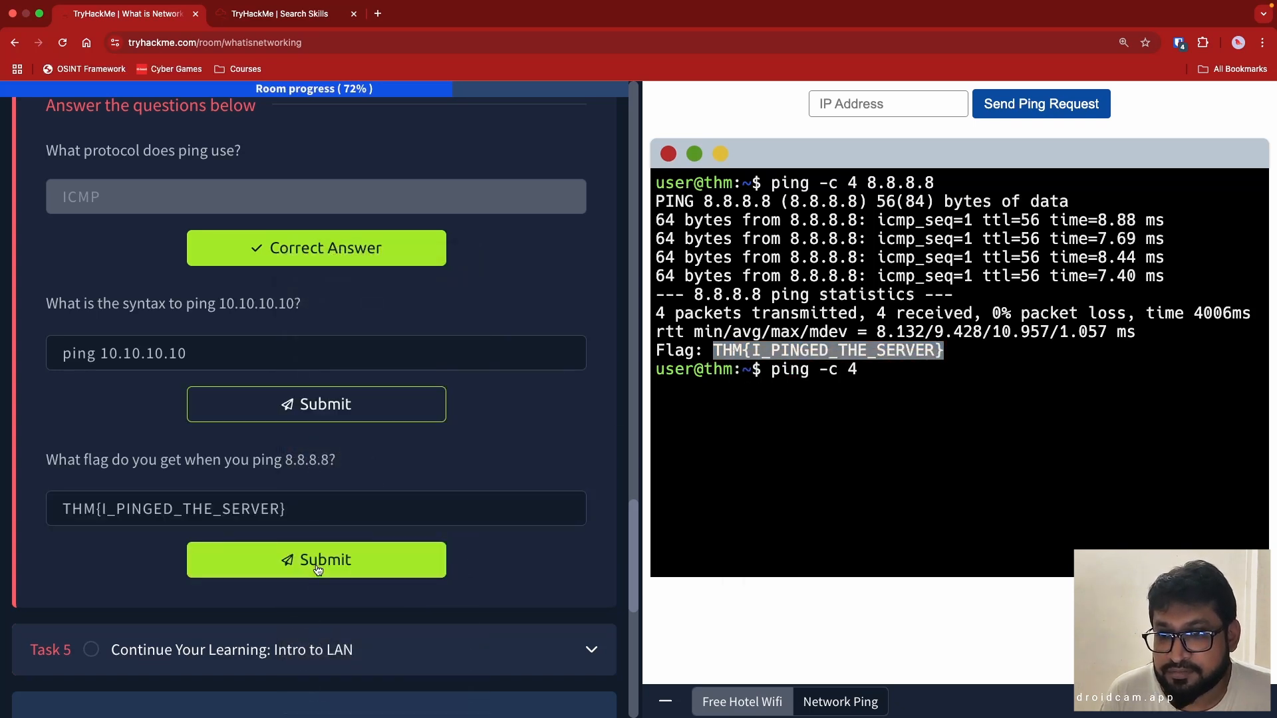
click(389, 420)
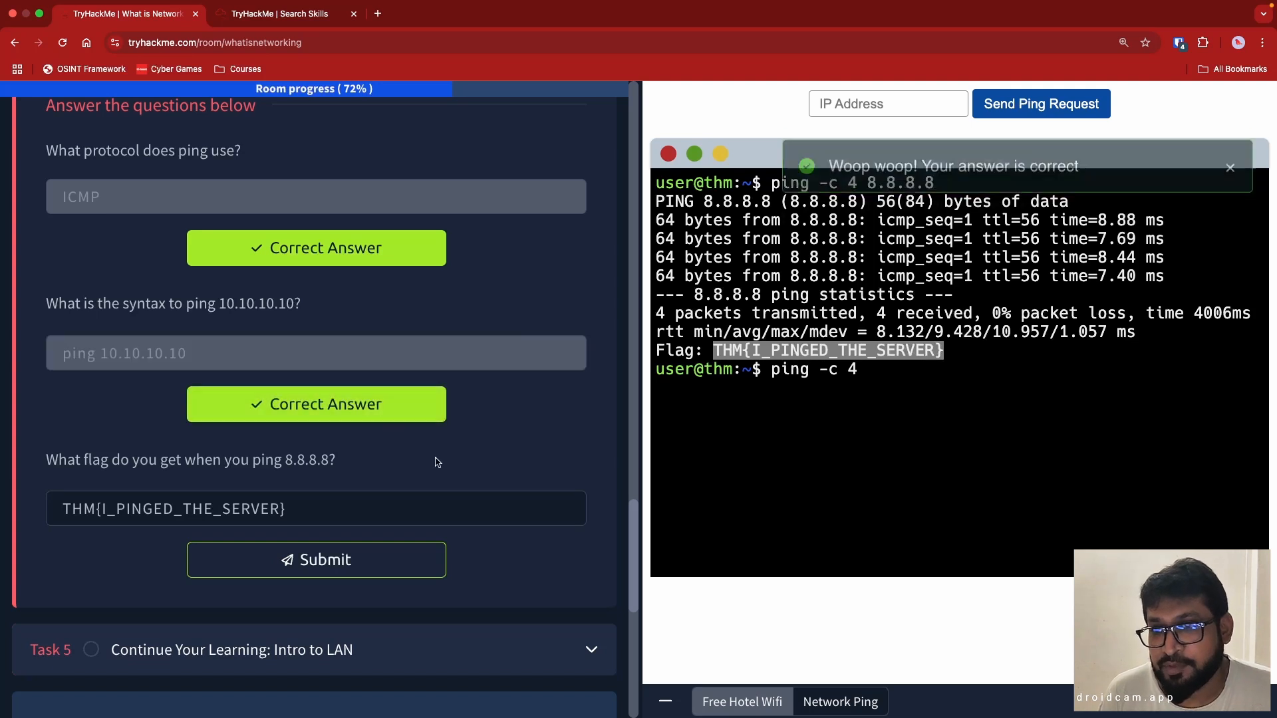
click(335, 569)
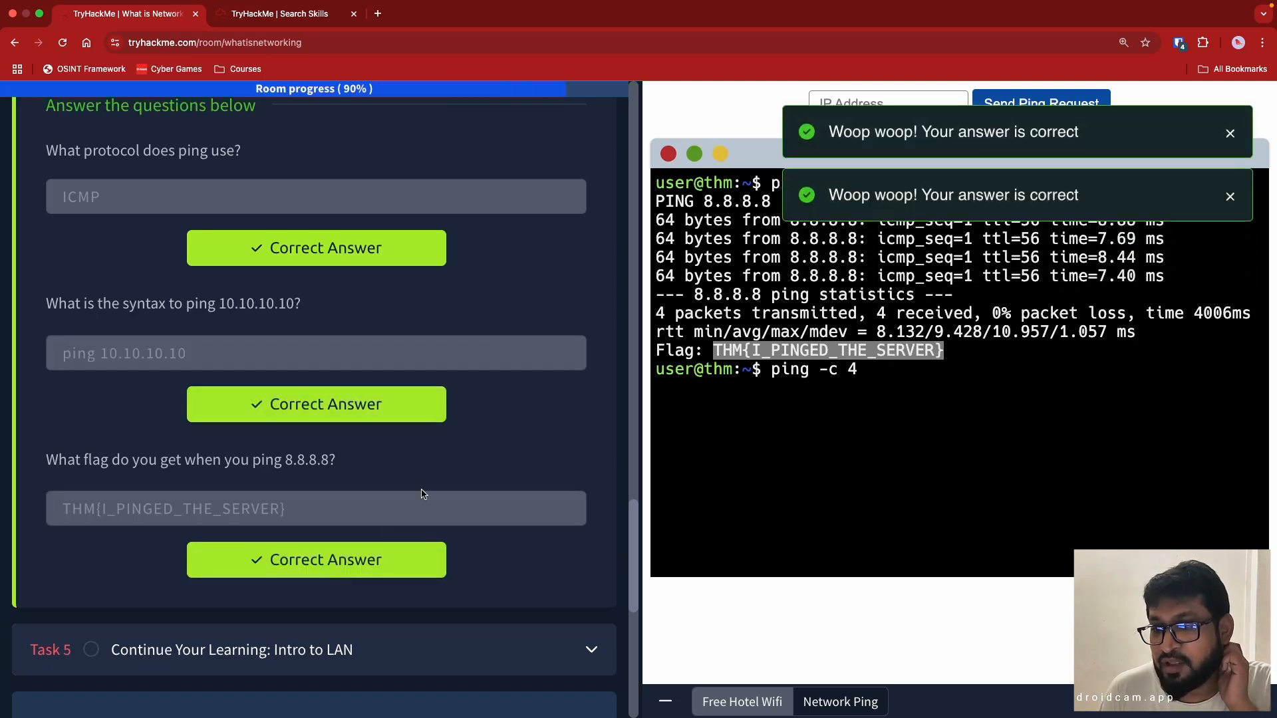
Hide the ping lab's split view to return to the full-width room page.
scroll(522, 381, up, 10)
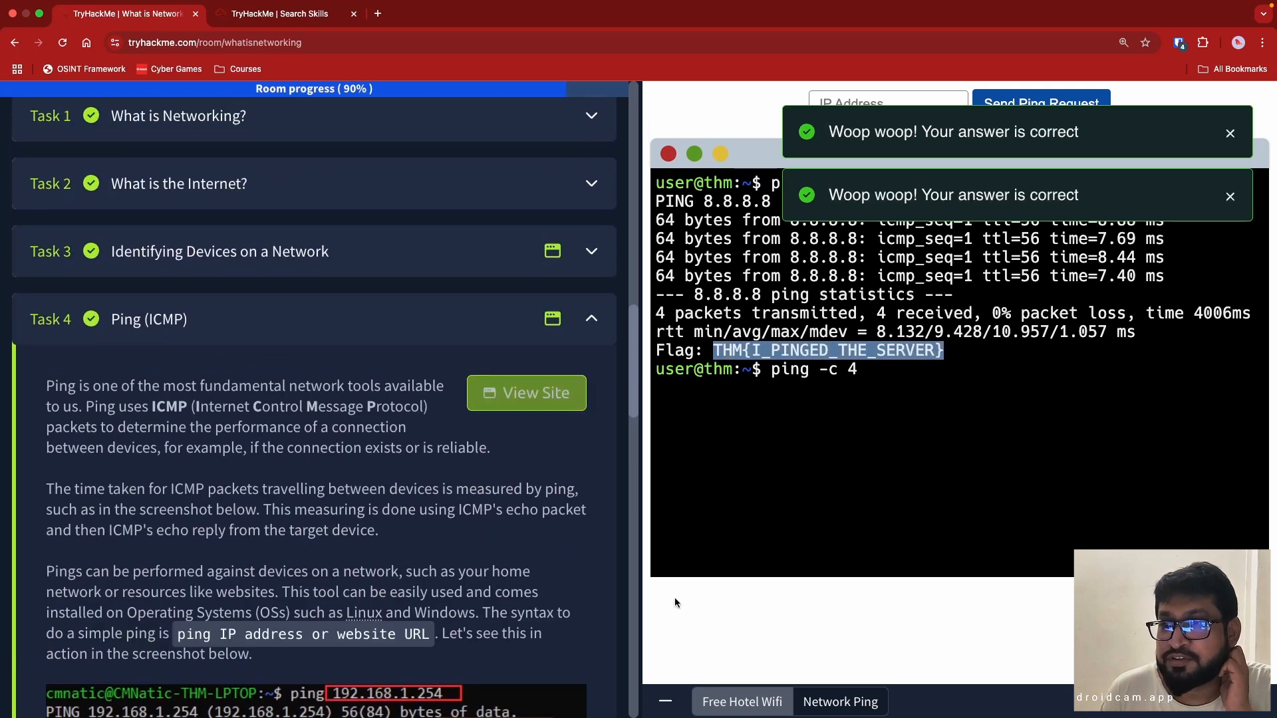
click(665, 701)
scroll(751, 387, down, 3)
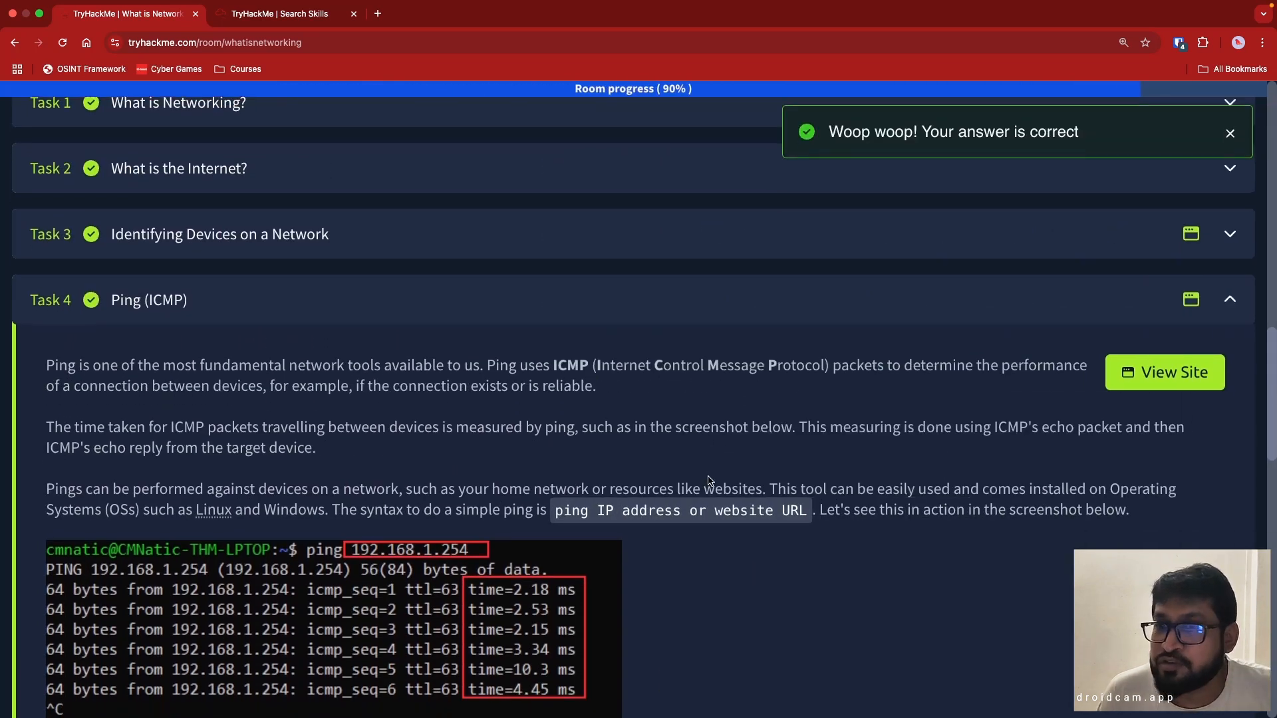
Collapse Task 4, expand Task 5 "Continue Your Learning: Intro to LAN", and mark its no-answer question complete.
click(1220, 218)
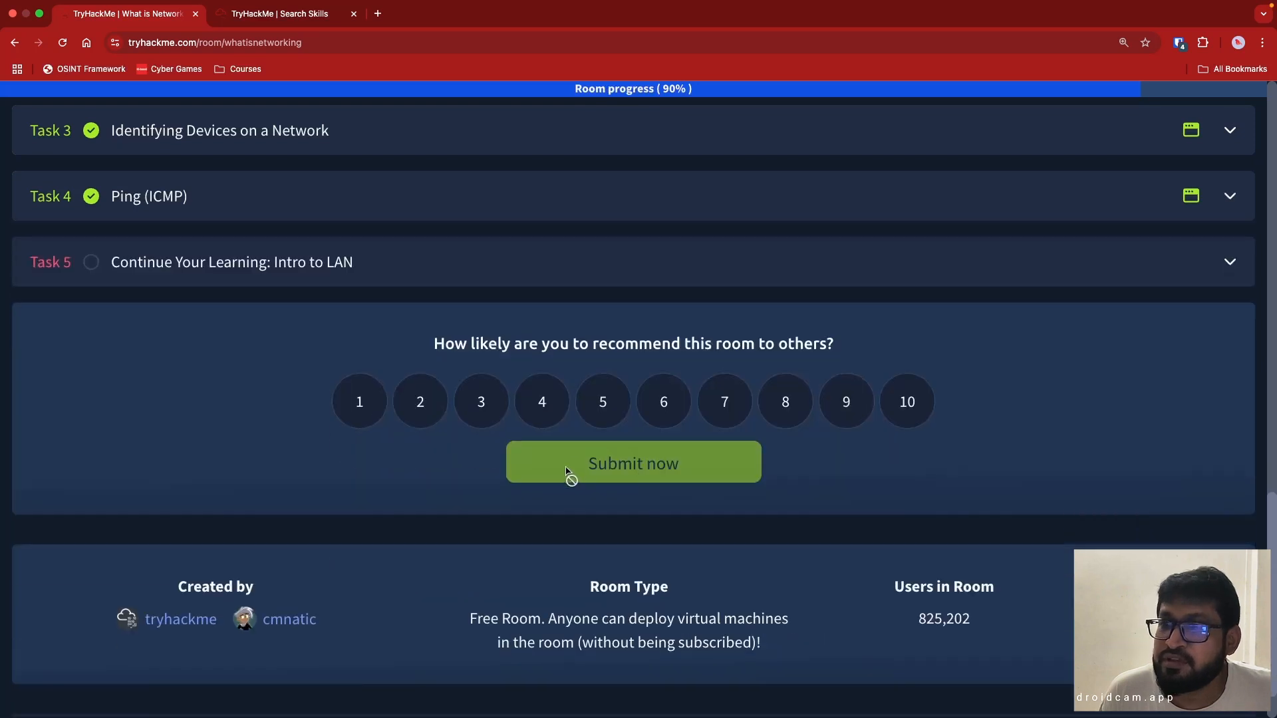
click(338, 268)
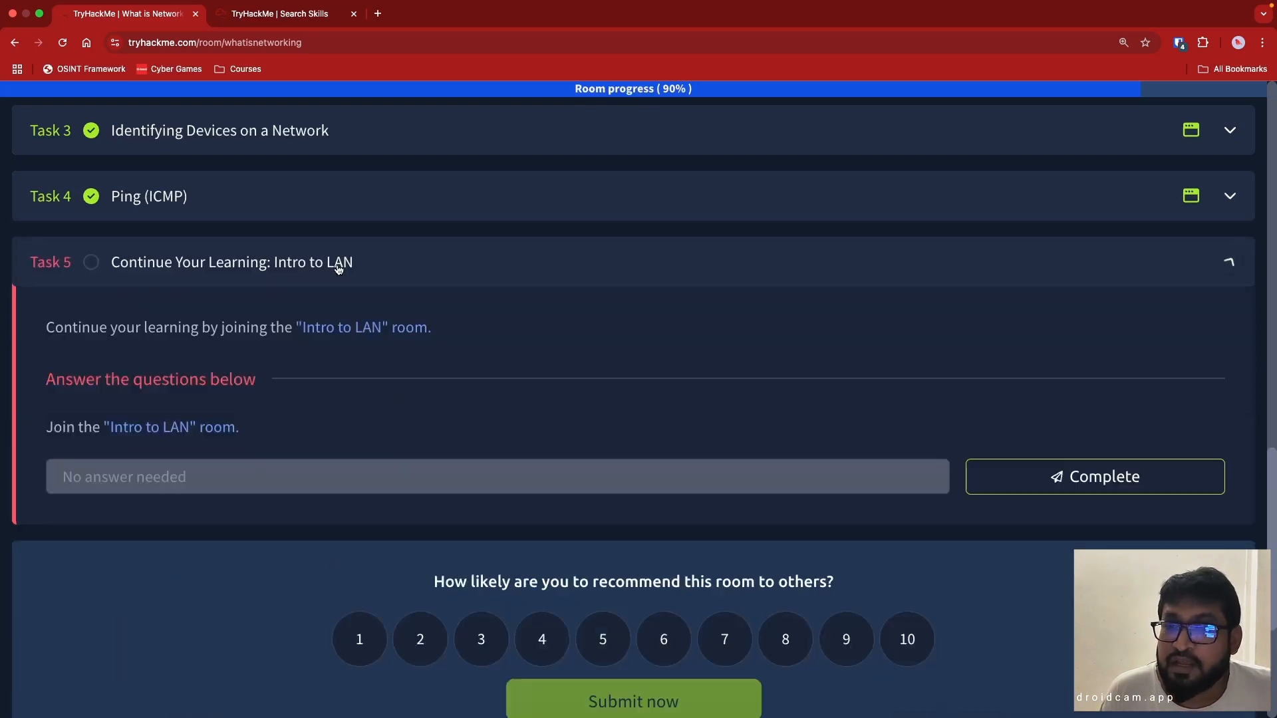
scroll(314, 364, down, 2)
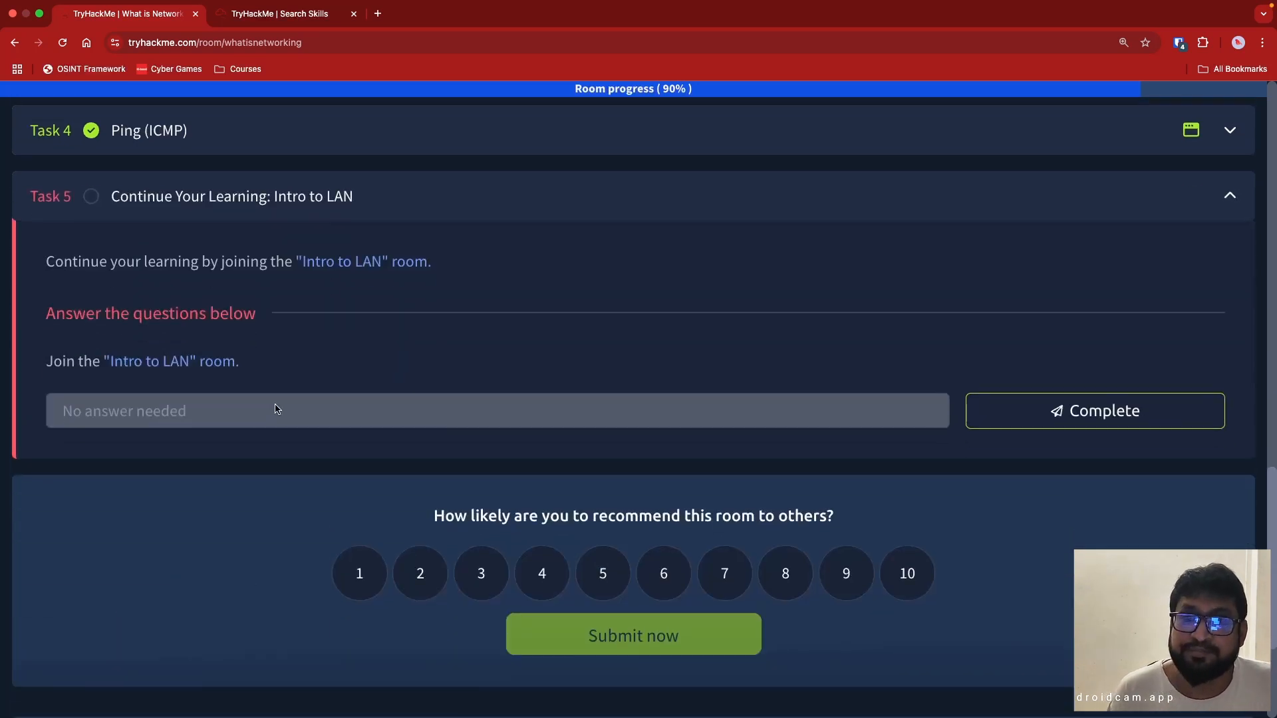
click(1011, 412)
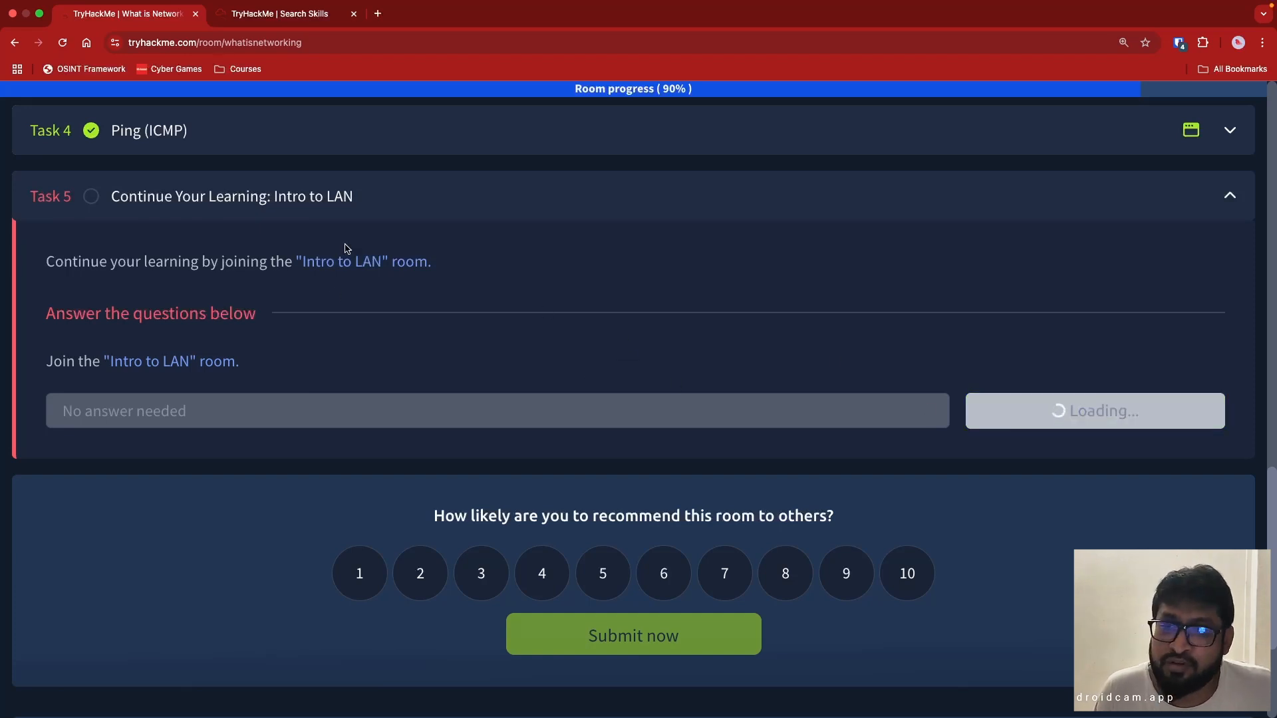
Open the linked "Intro to LAN" room in a new browser tab, switch to it and look over its task list.
right_click(158, 368)
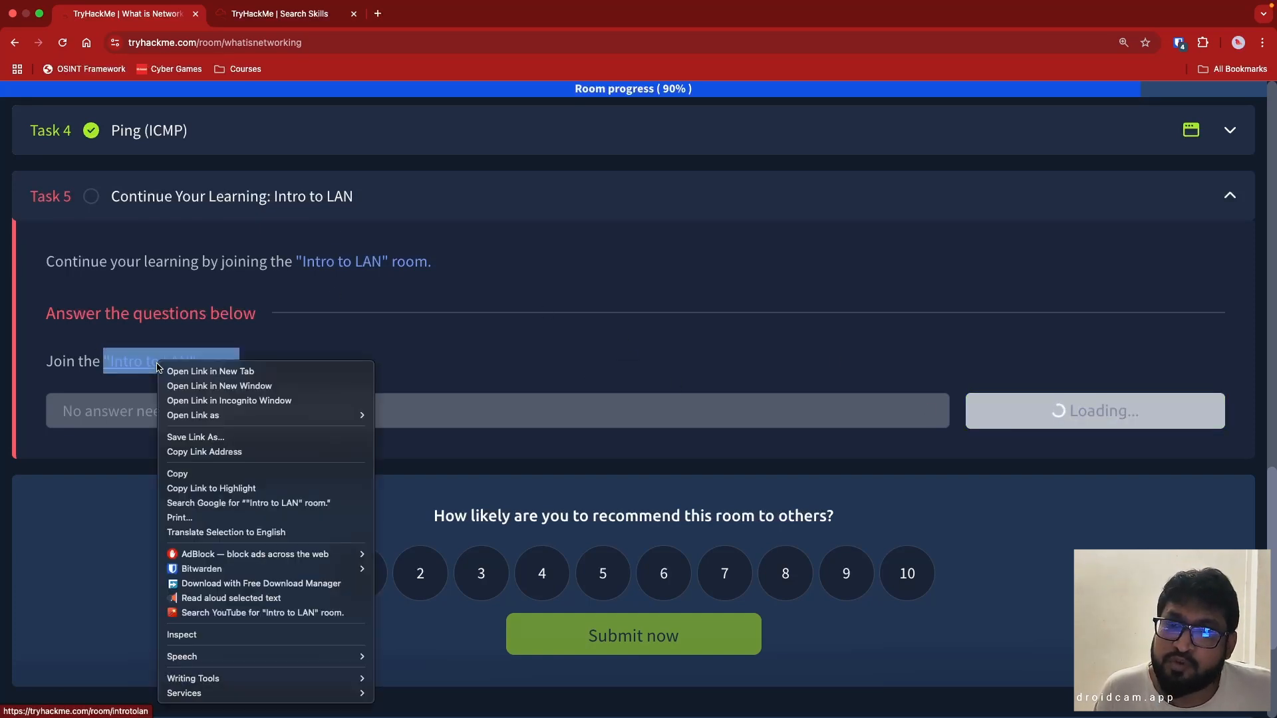
click(166, 370)
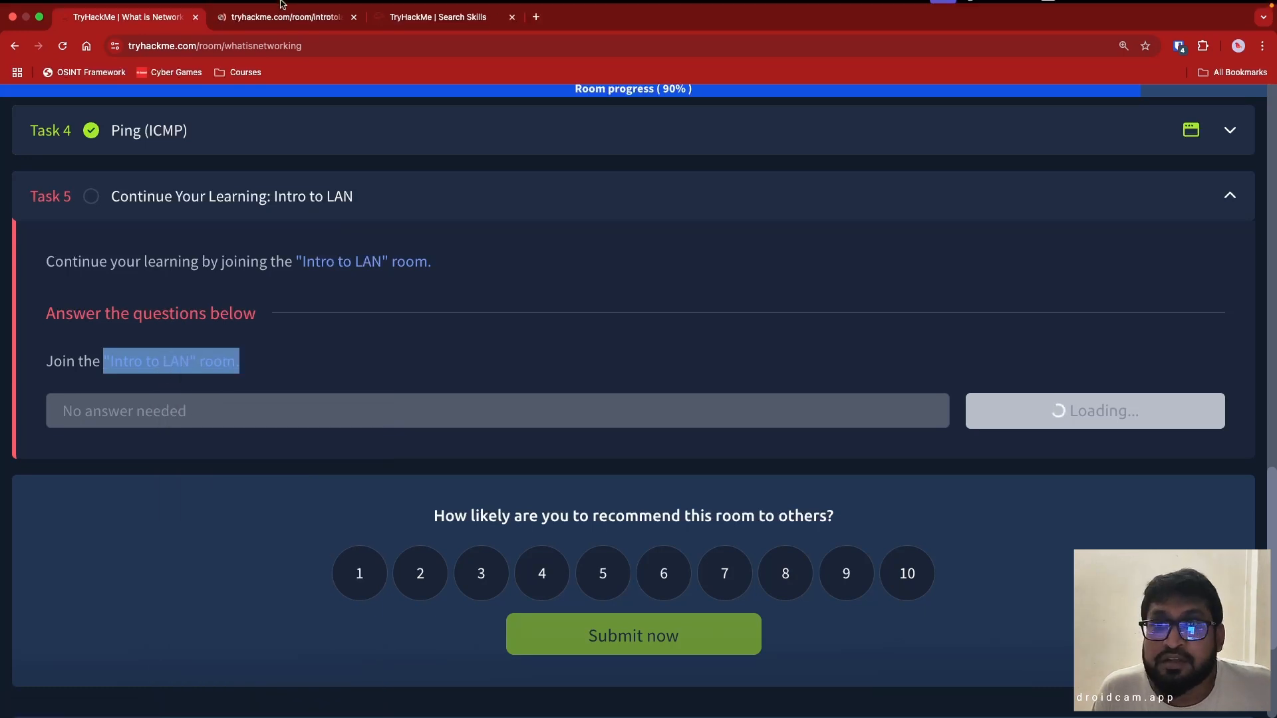
click(276, 31)
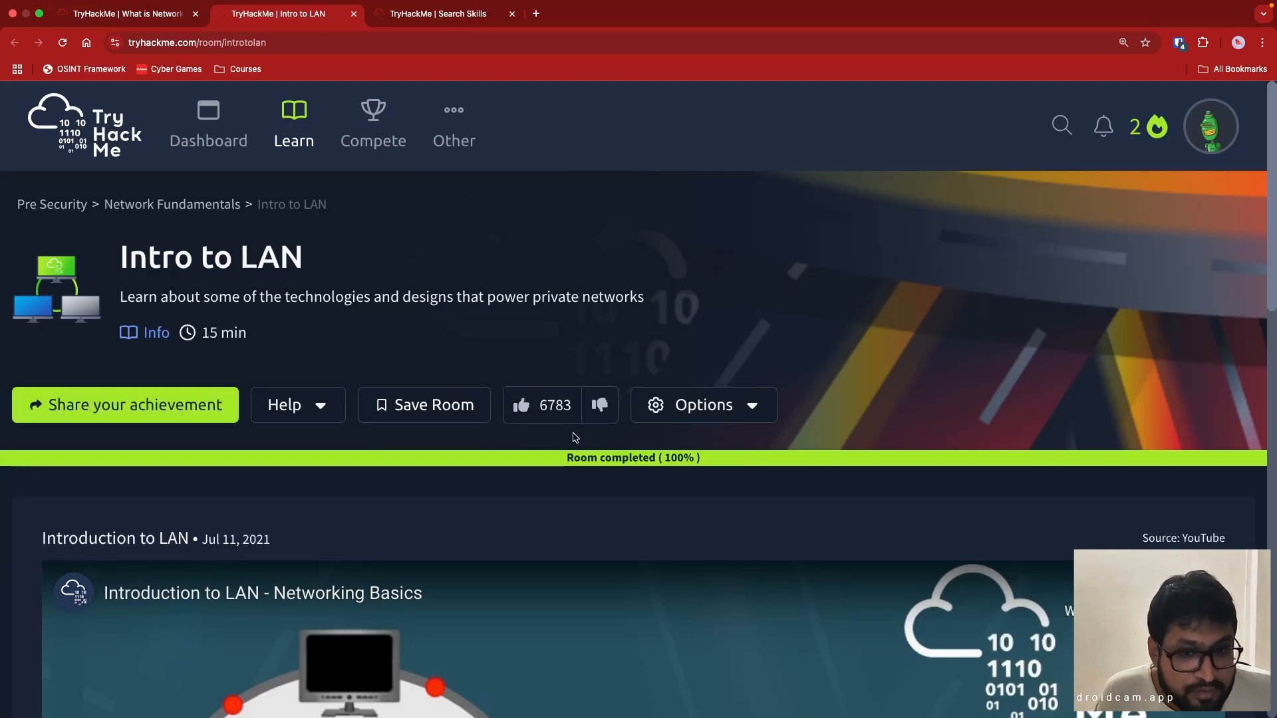
scroll(592, 598, down, 1)
scroll(58, 548, down, 15)
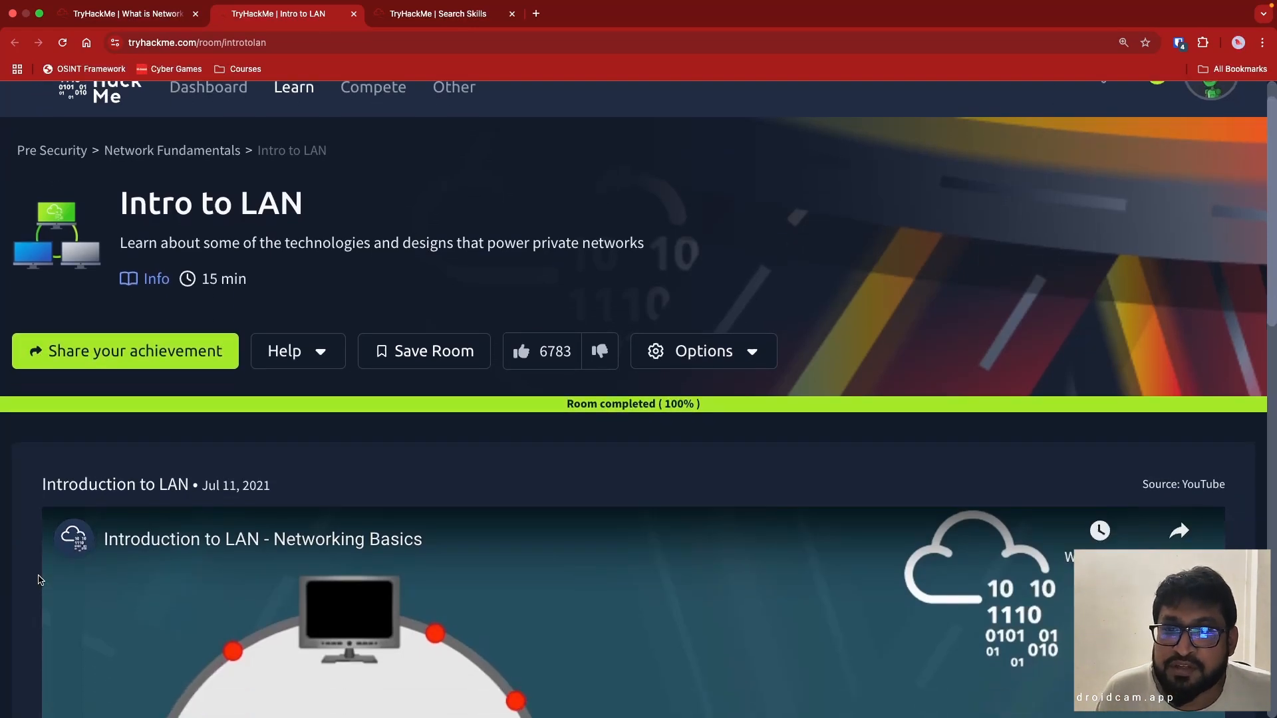
scroll(44, 583, down, 2)
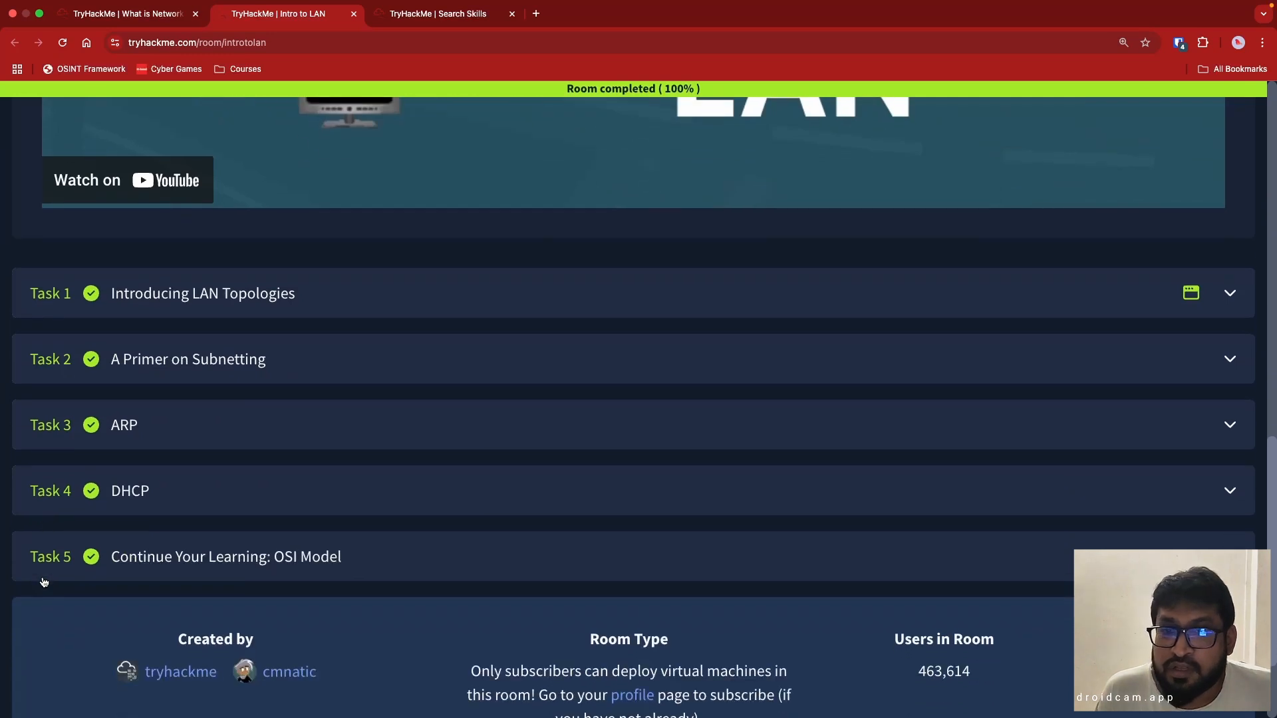
scroll(47, 558, up, 15)
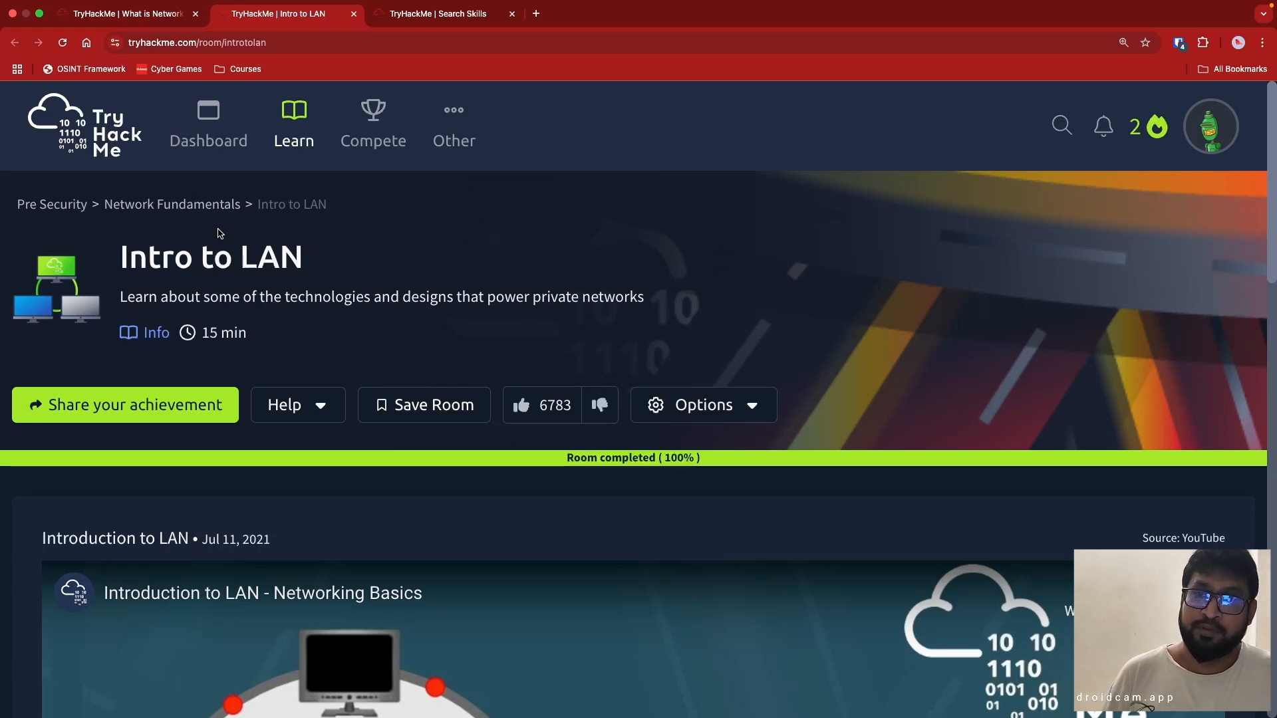
Take the browser window with the Intro to LAN room out of full-screen mode.
click(118, 8)
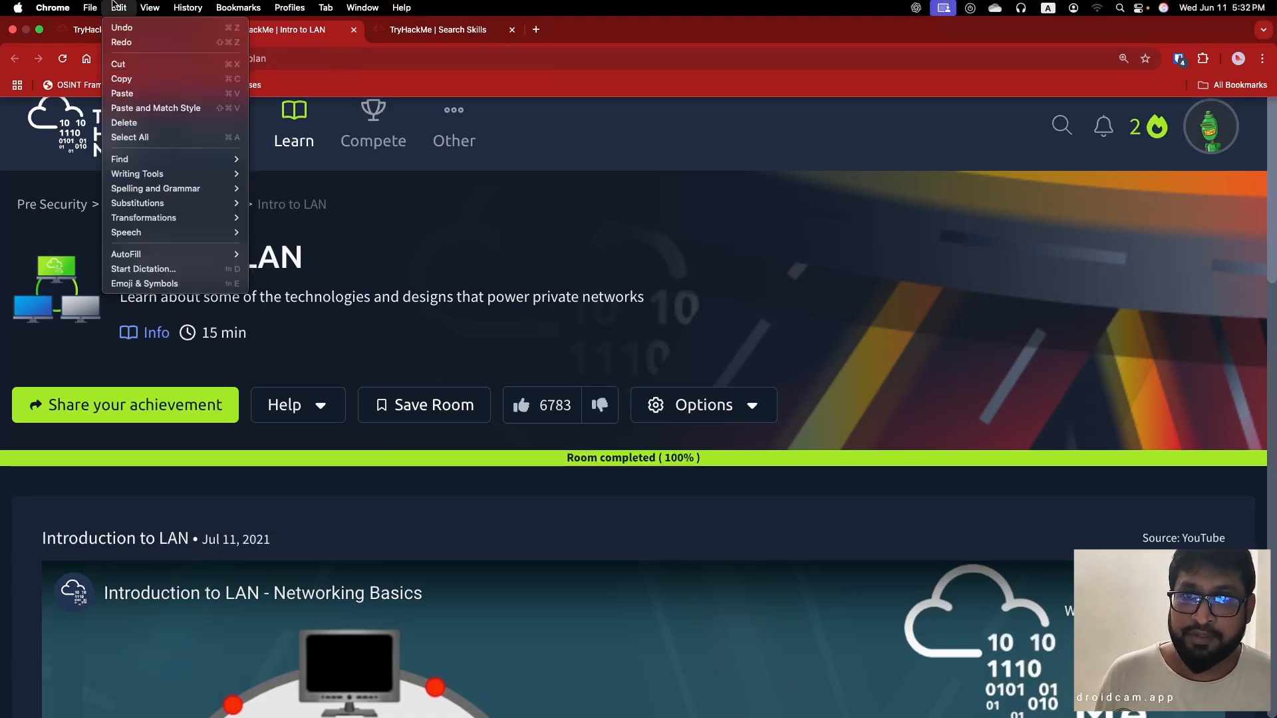
click(626, 172)
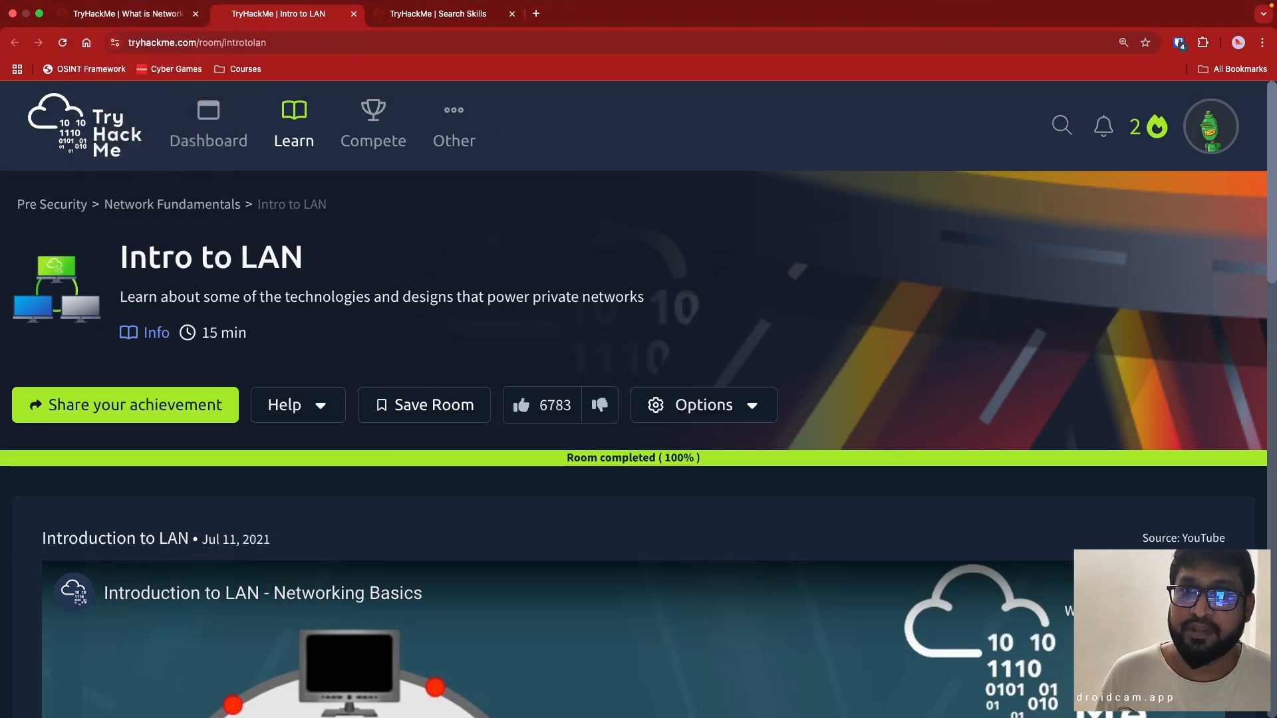
click(39, 14)
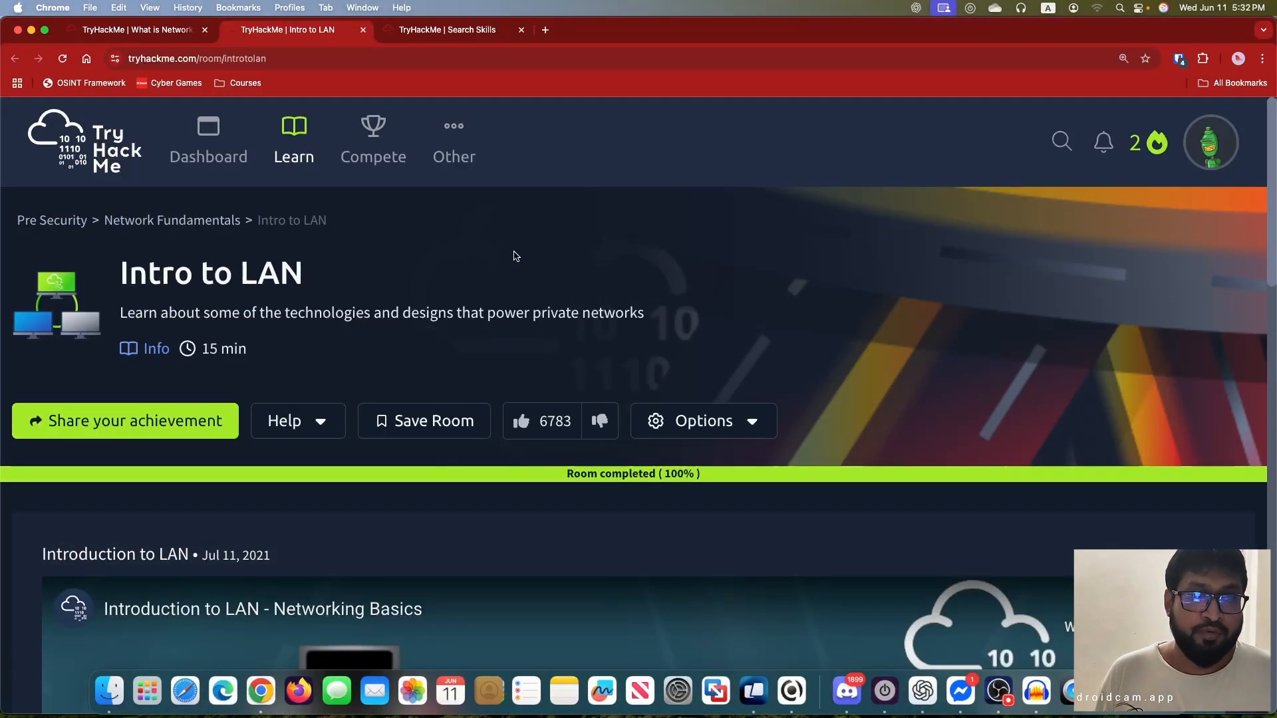